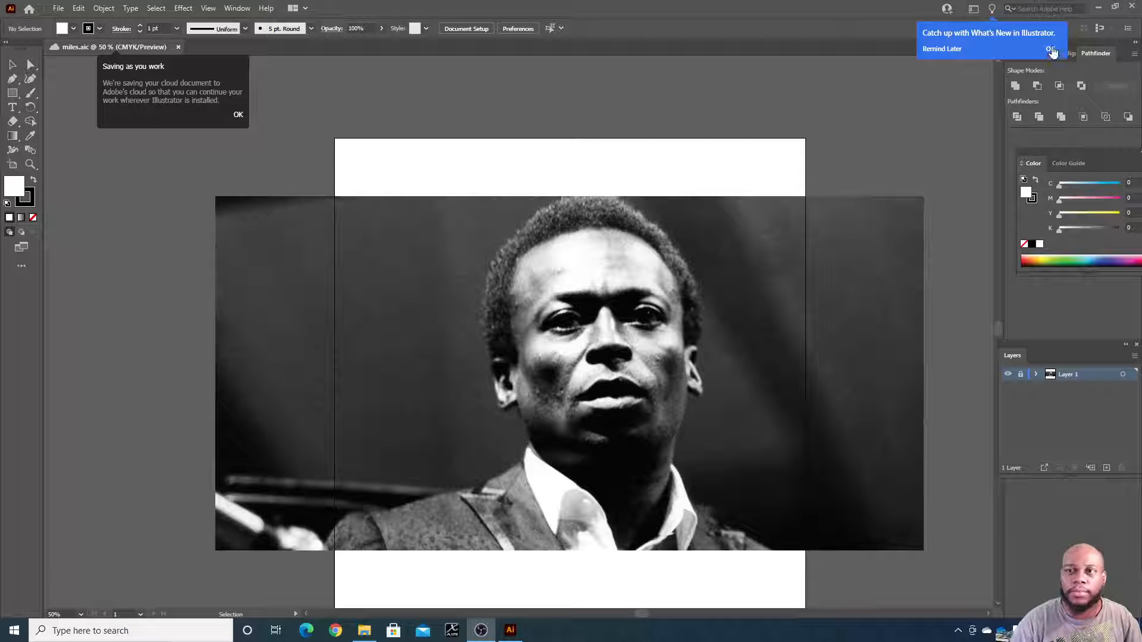
# Dismiss the What's New notice, the Learn panel, the cloud saving tip and the updates notice
pyautogui.click(1050, 48)
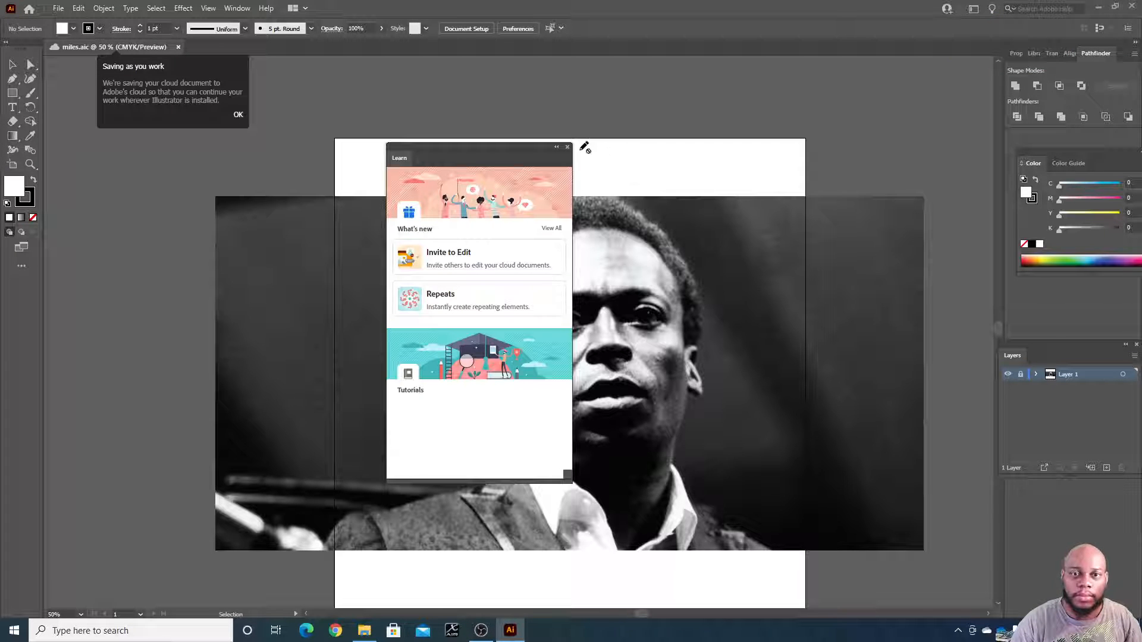
pyautogui.click(567, 147)
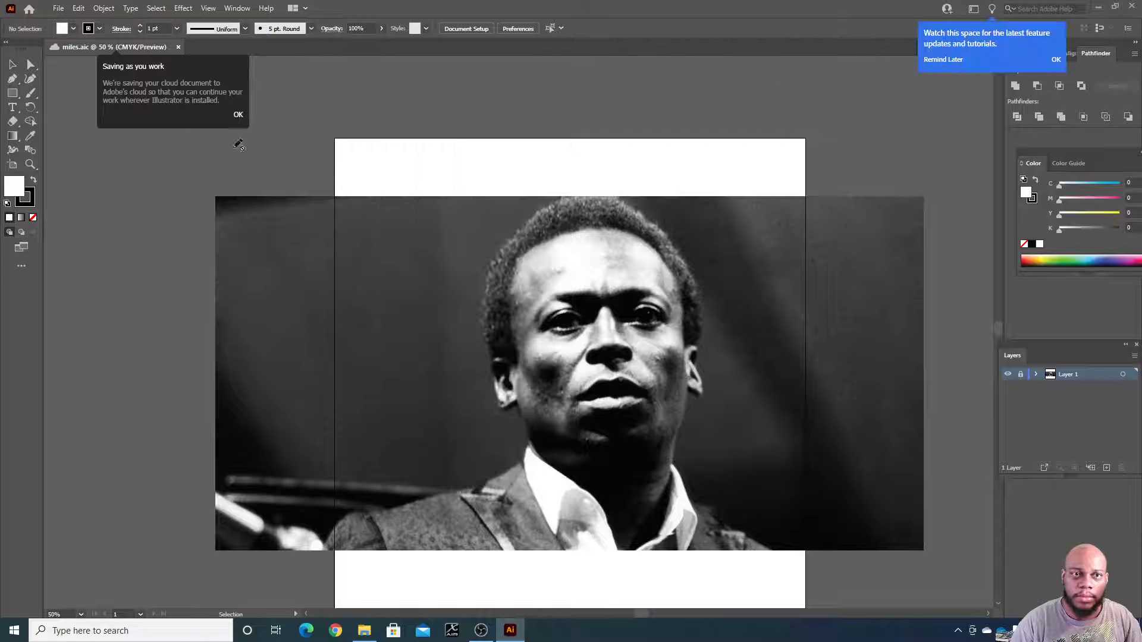
pyautogui.click(238, 116)
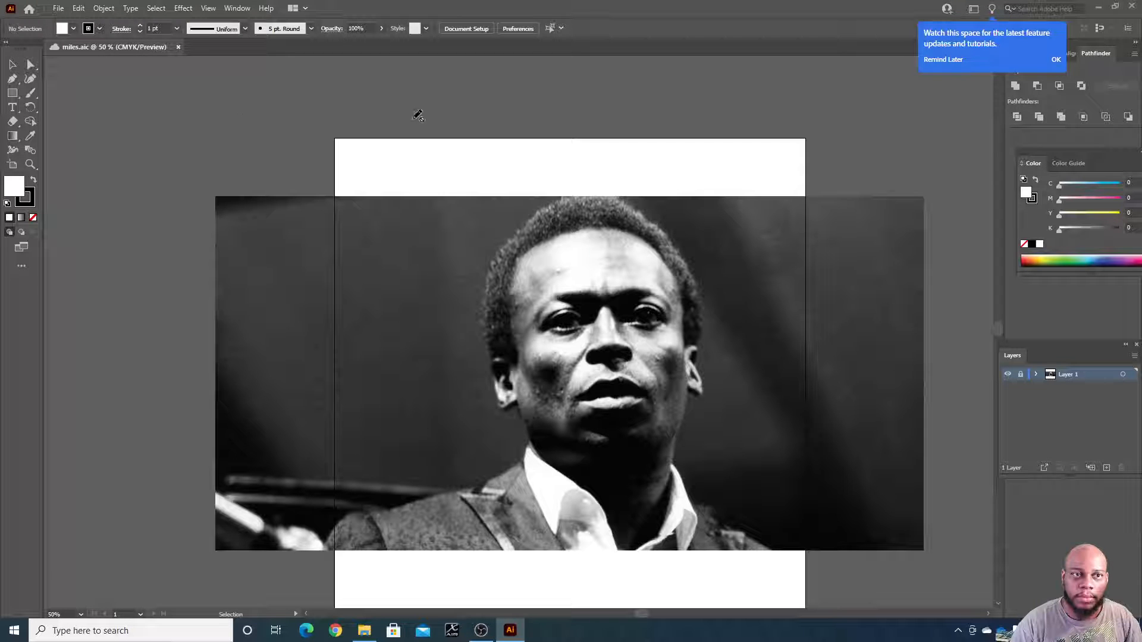
pyautogui.click(1055, 59)
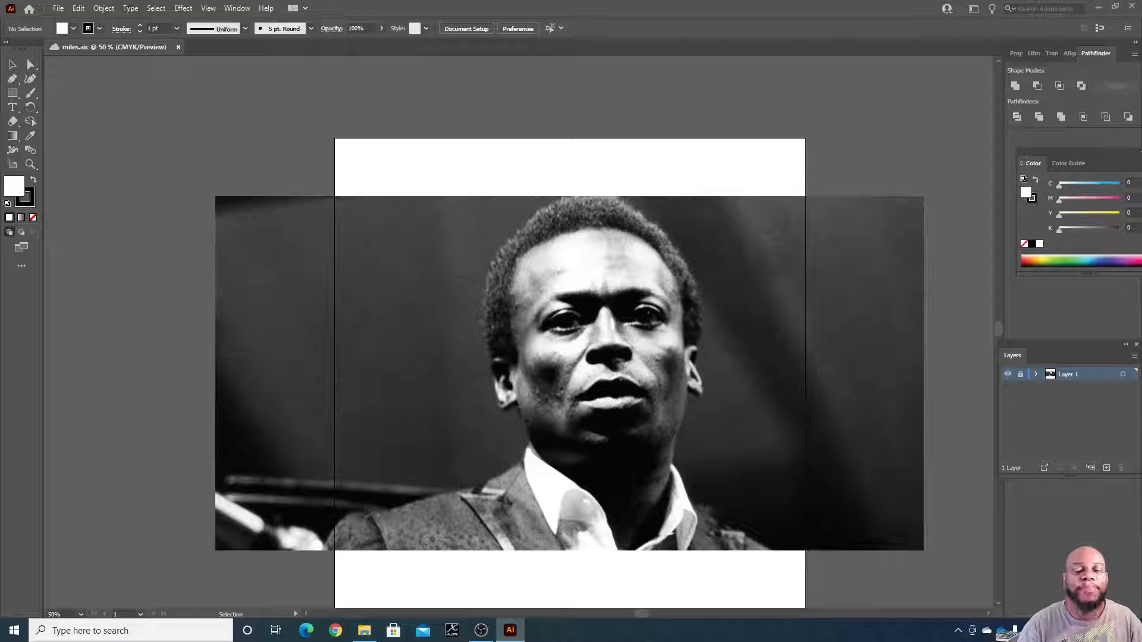
# Start setting up a new document measured in inches and set its width to 18 in
pyautogui.click(58, 9)
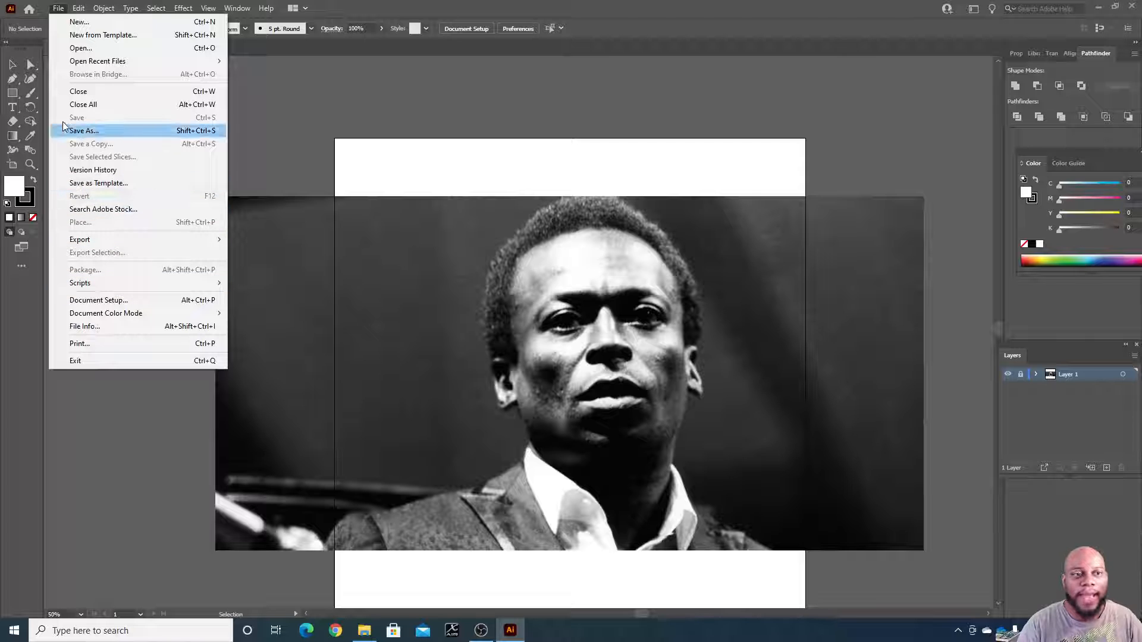
pyautogui.click(59, 8)
pyautogui.click(103, 9)
pyautogui.click(58, 9)
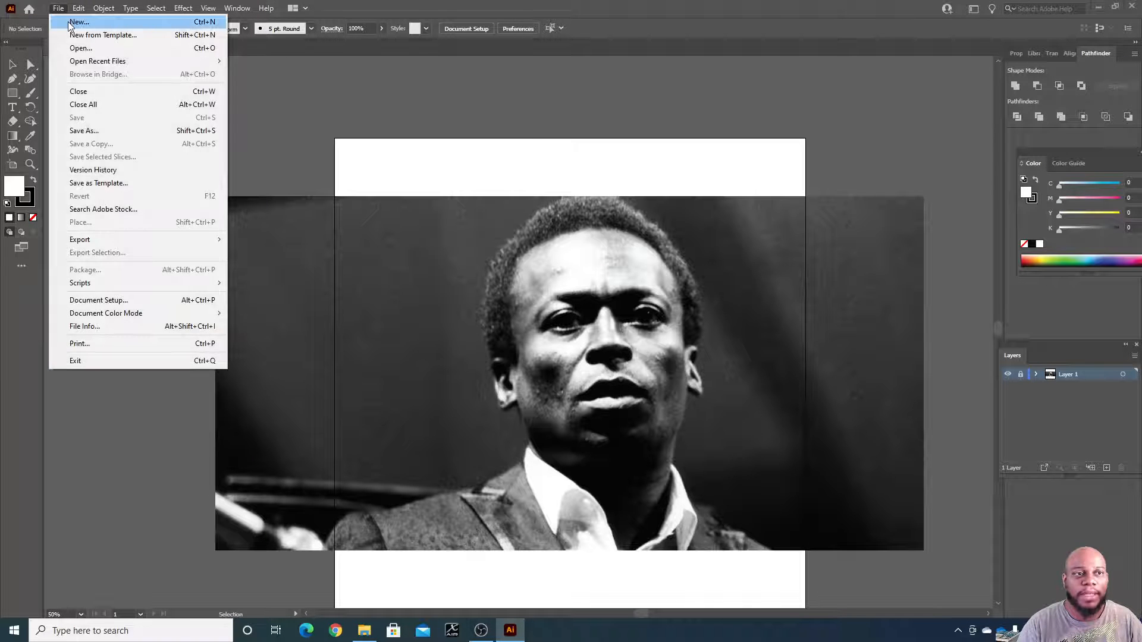
pyautogui.click(74, 20)
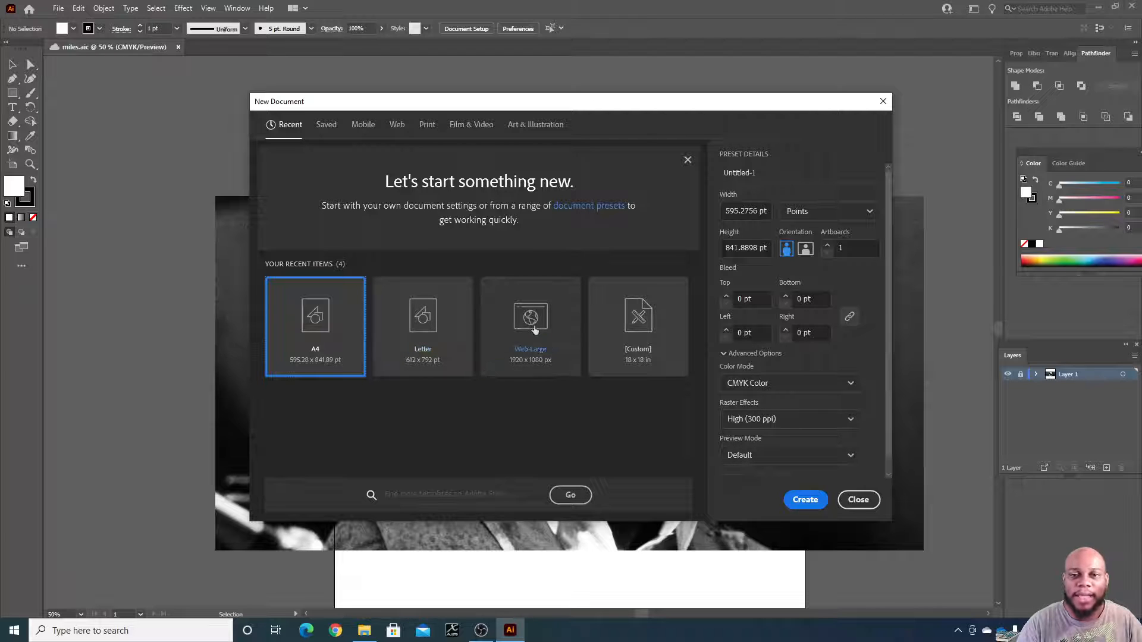
pyautogui.click(837, 209)
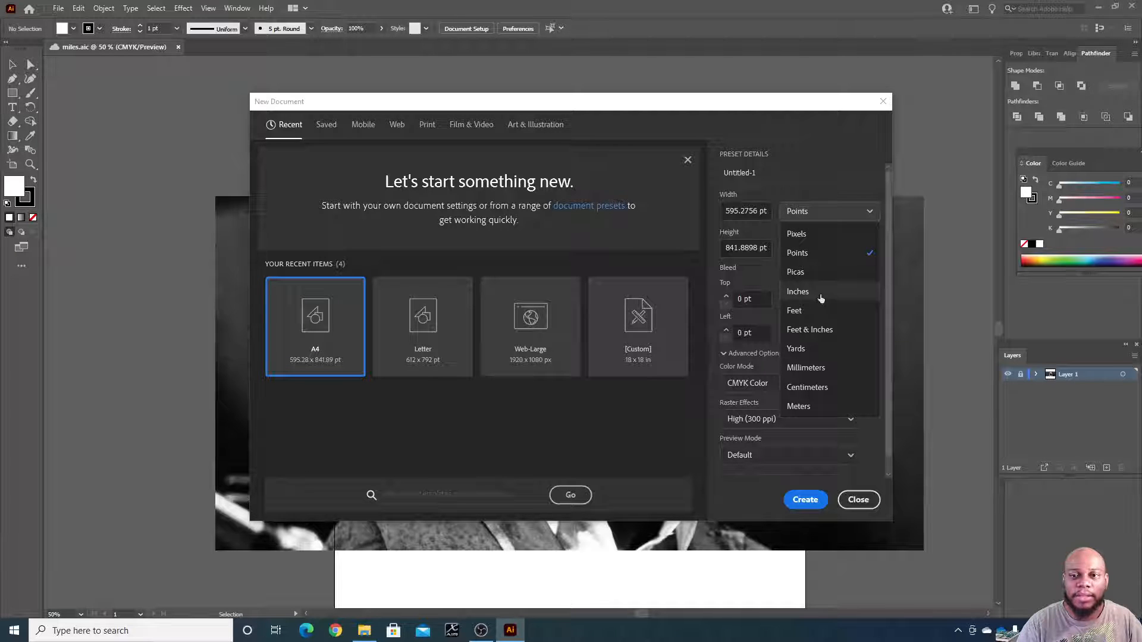
pyautogui.click(798, 292)
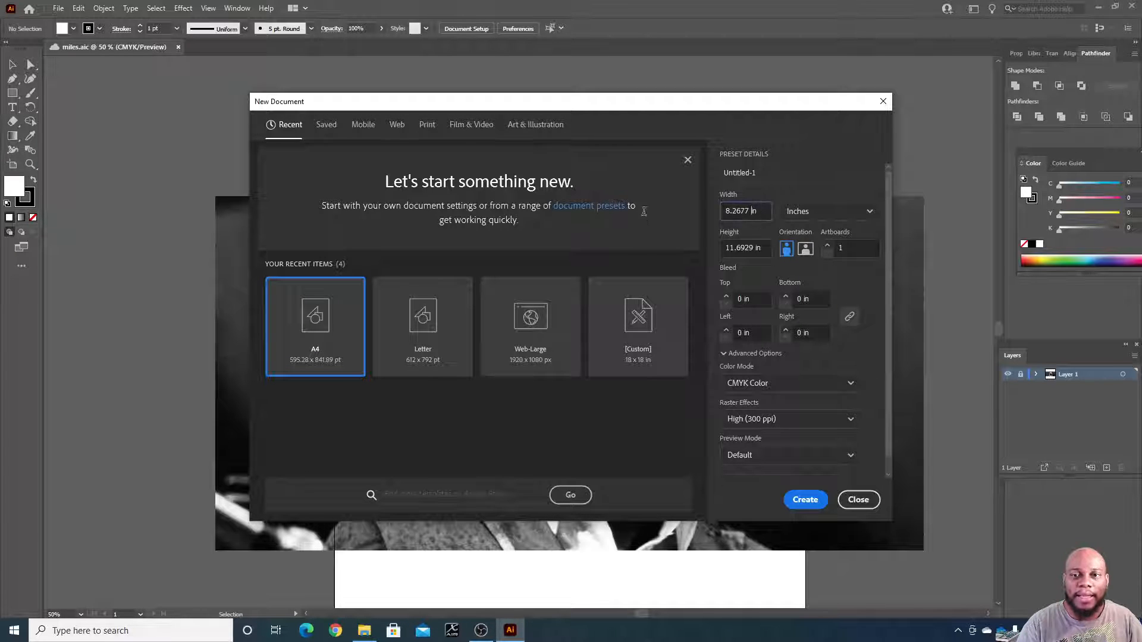
pyautogui.press('BackSpace')
pyautogui.press('BackSpace')
pyautogui.press('BackSpace')
pyautogui.press('BackSpace')
pyautogui.press('BackSpace')
pyautogui.press('BackSpace')
pyautogui.press('BackSpace')
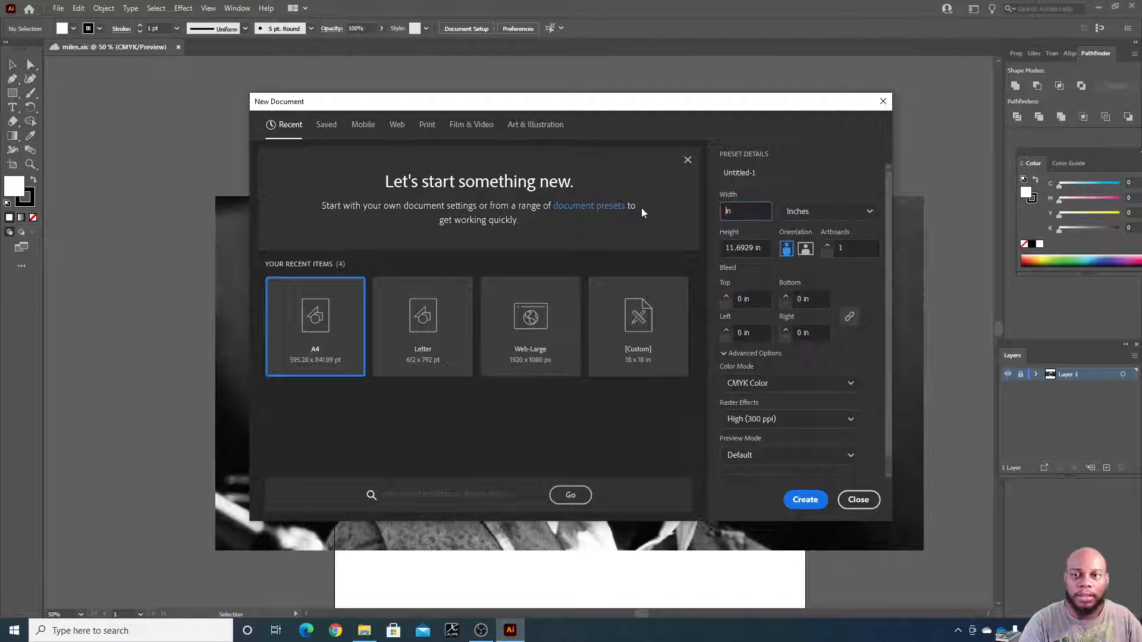
pyautogui.write('18')
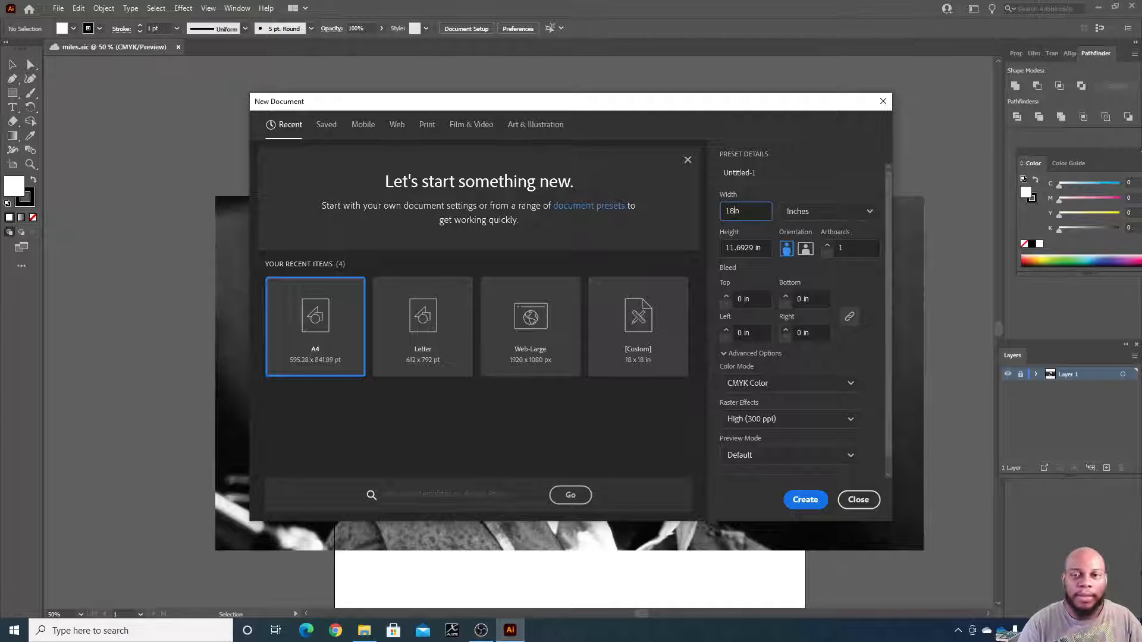
# Set the new document's height to 18 in and choose portrait orientation
pyautogui.click(756, 248)
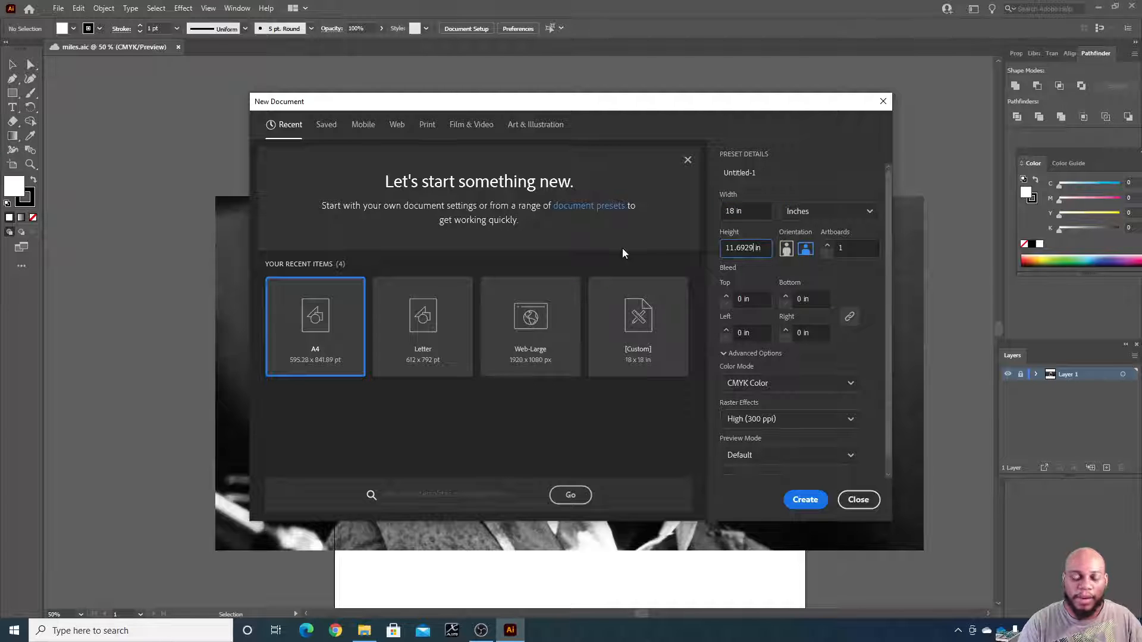
pyautogui.press('BackSpace')
pyautogui.press('BackSpace')
pyautogui.press('BackSpace')
pyautogui.press('BackSpace')
pyautogui.press('BackSpace')
pyautogui.press('BackSpace')
pyautogui.press('BackSpace')
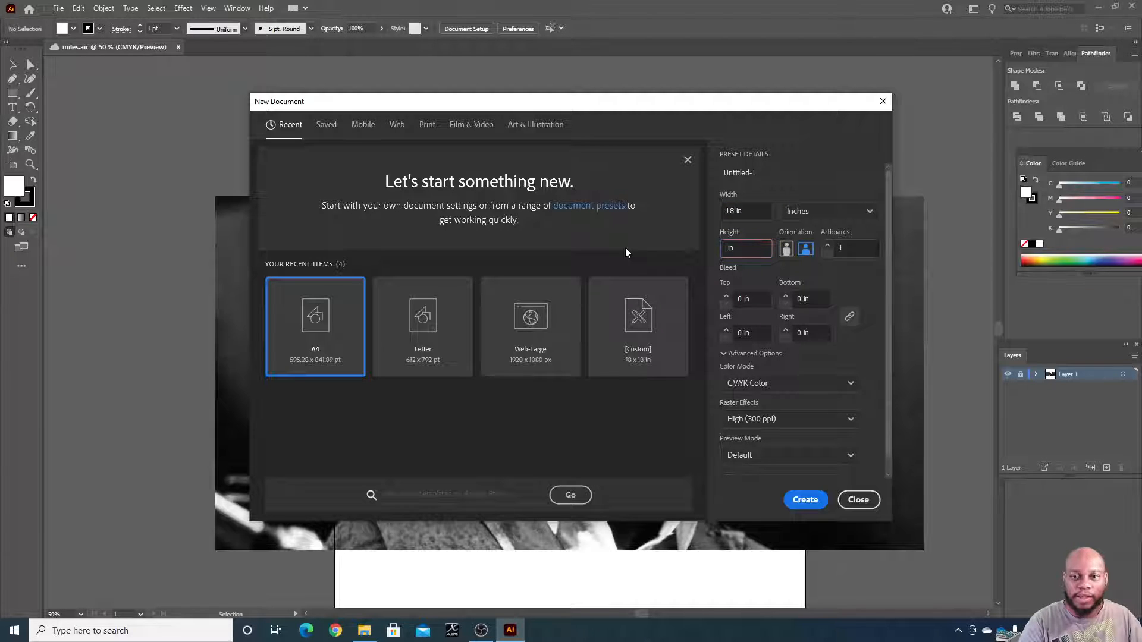
pyautogui.write('18')
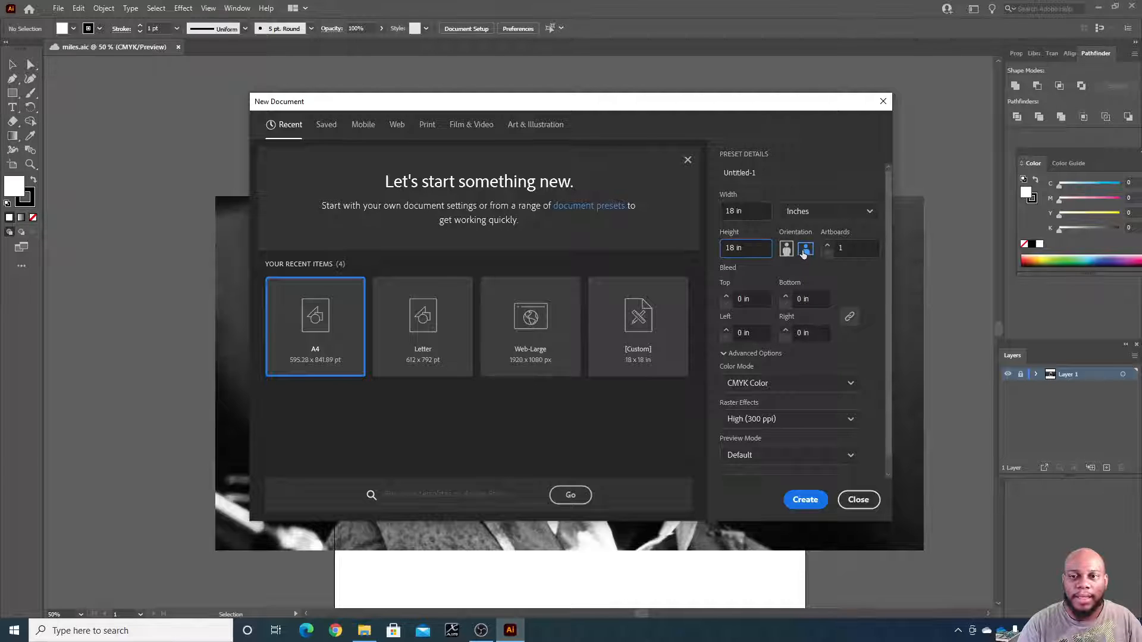
pyautogui.click(786, 250)
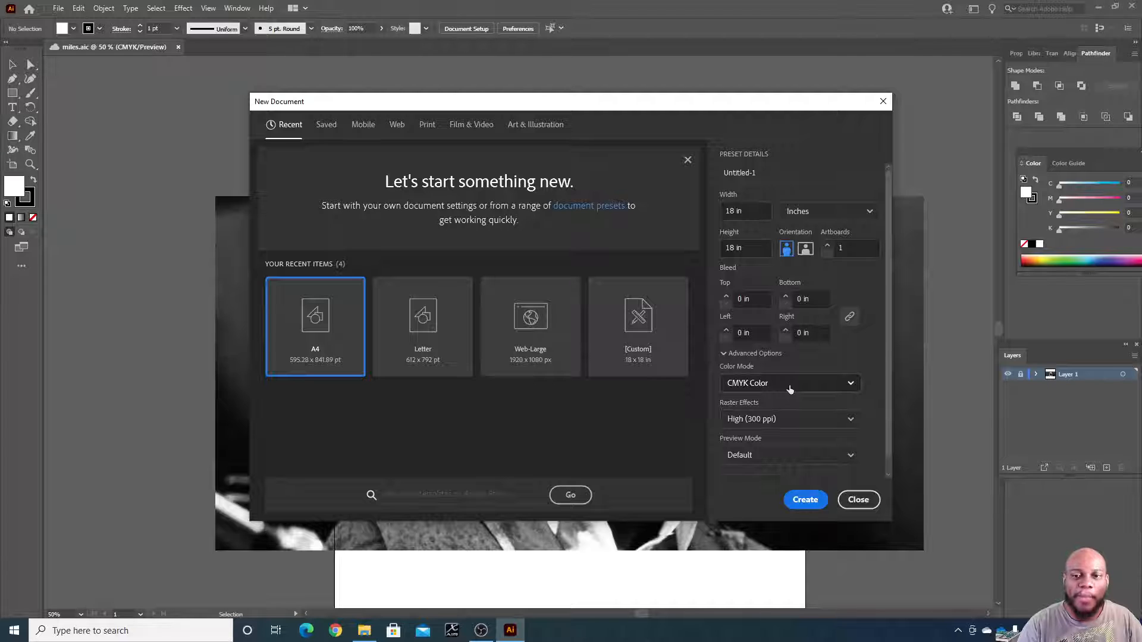
# Review the new document's color mode, raster effects and additional settings, and close the setup without creating a document
pyautogui.click(845, 387)
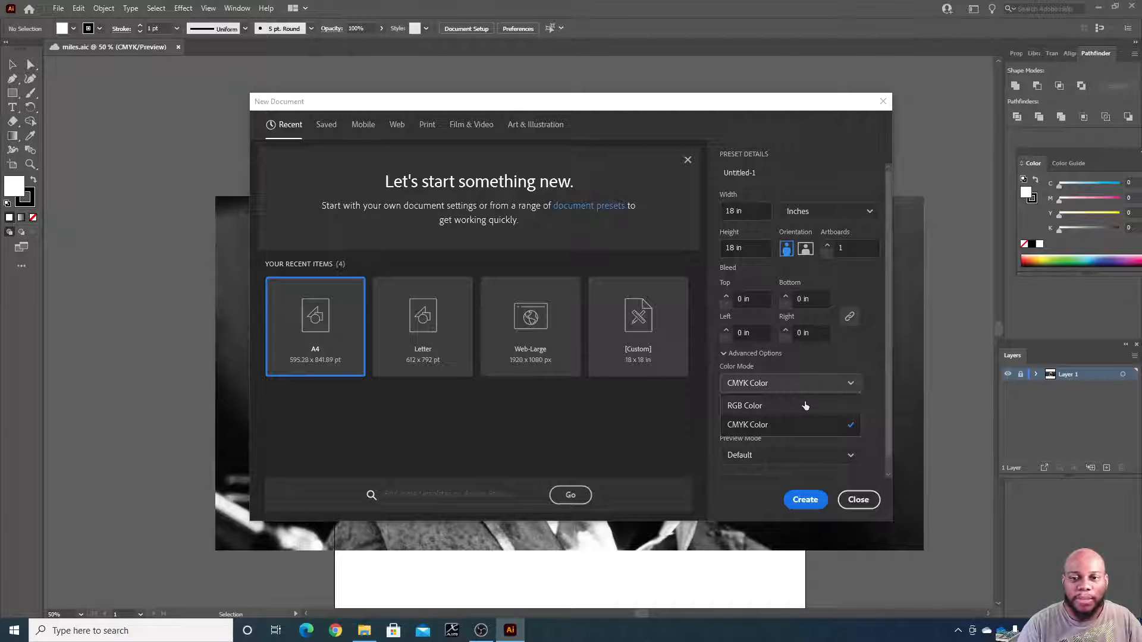
pyautogui.click(840, 383)
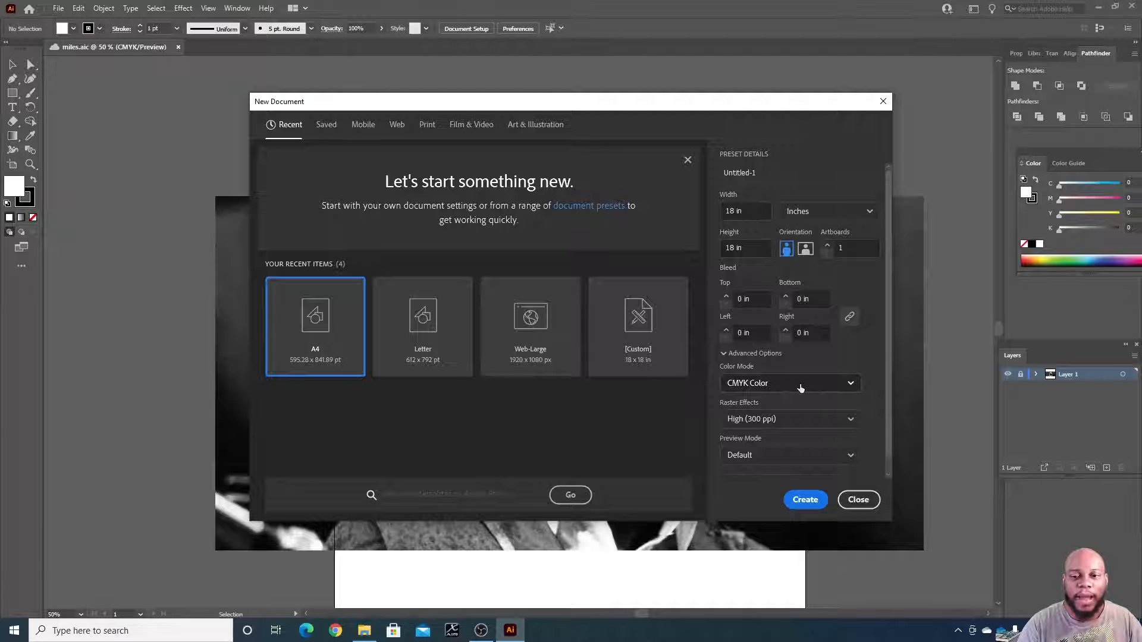
pyautogui.scroll(-1, 795, 392)
pyautogui.click(790, 405)
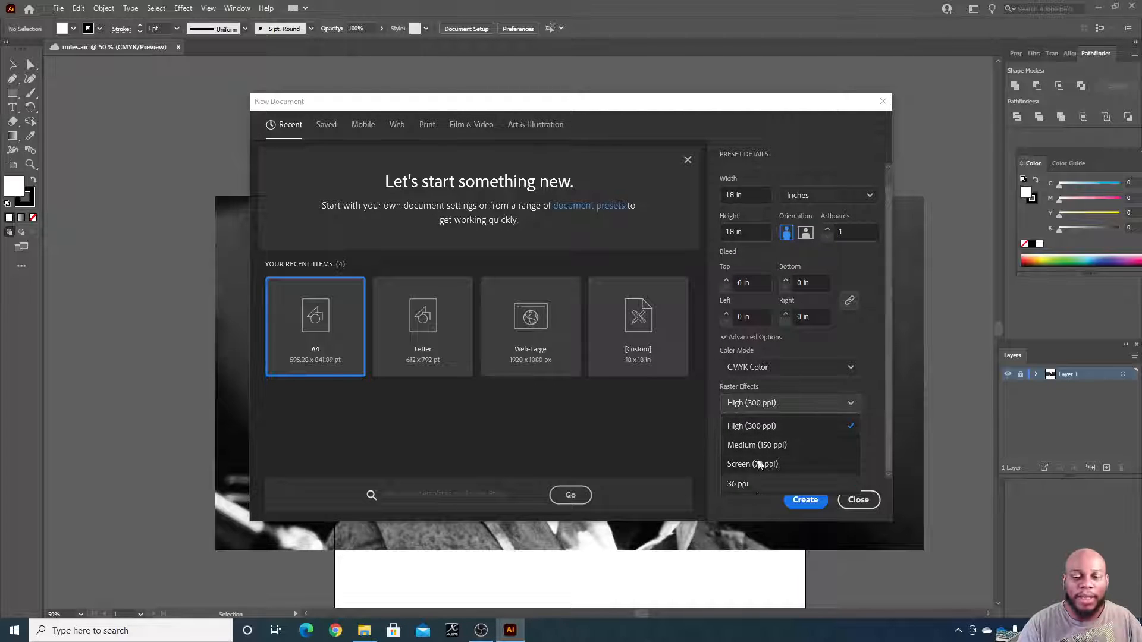
pyautogui.click(793, 408)
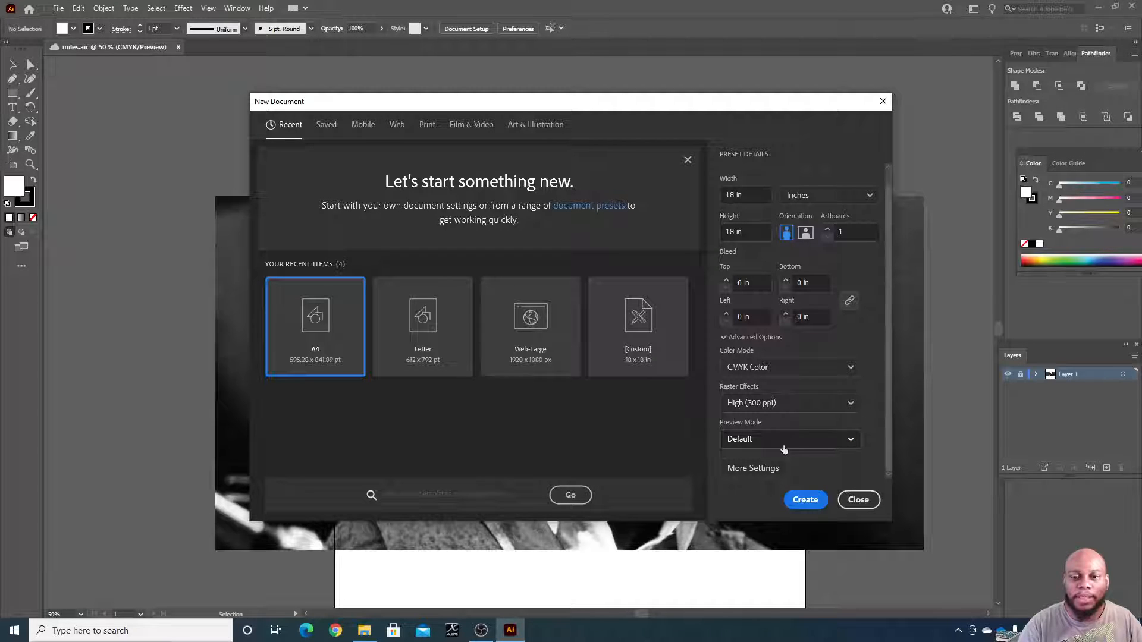
pyautogui.click(754, 469)
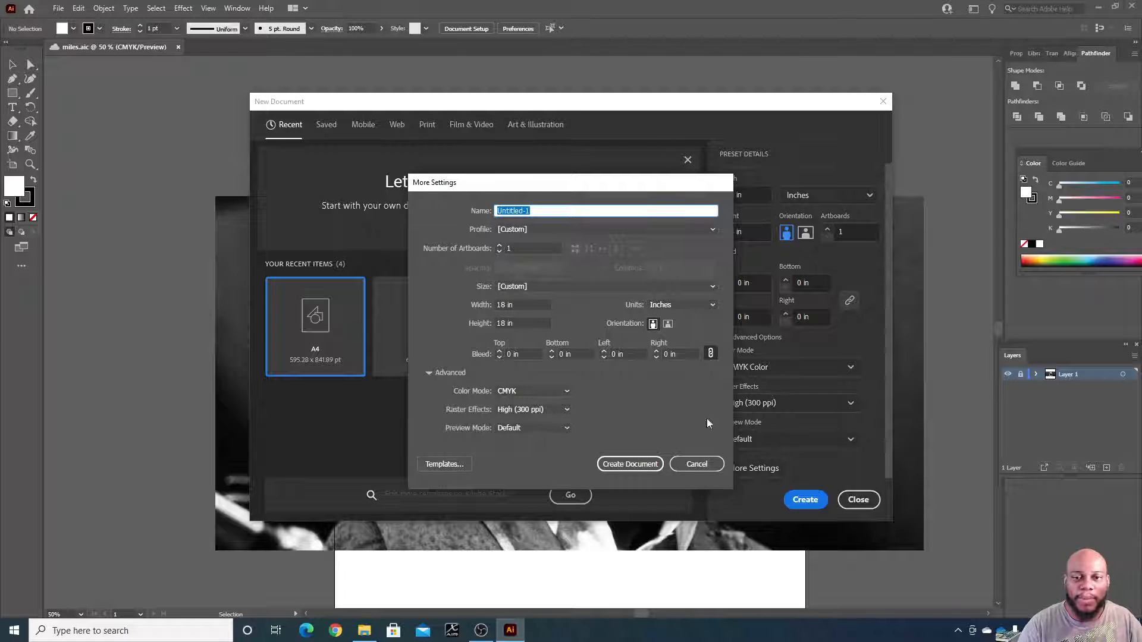
pyautogui.click(697, 464)
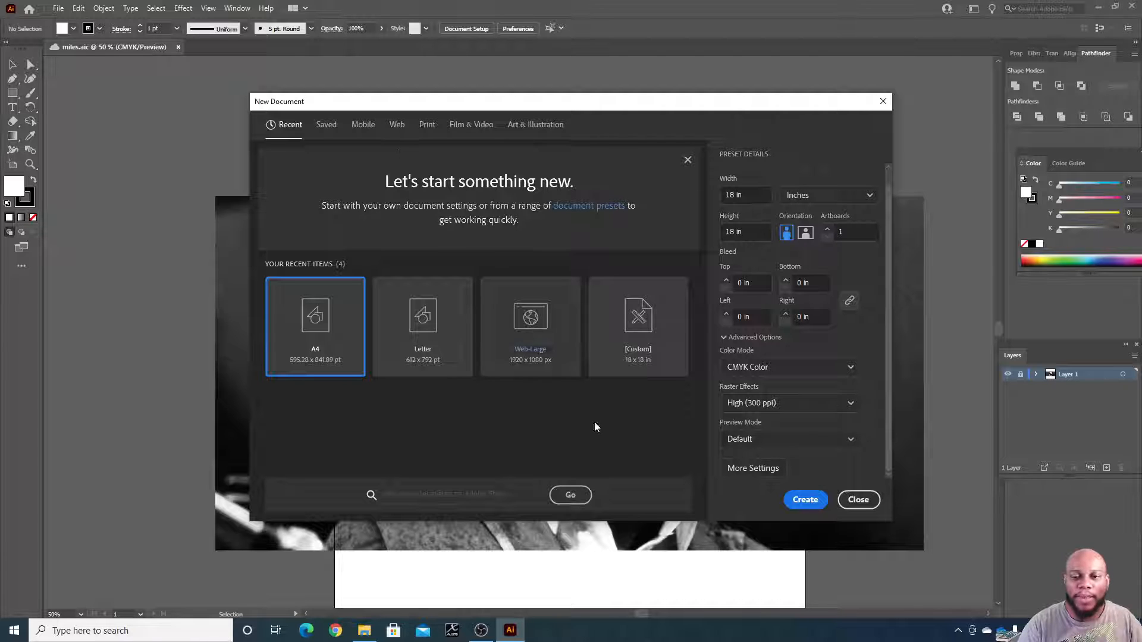
pyautogui.click(858, 500)
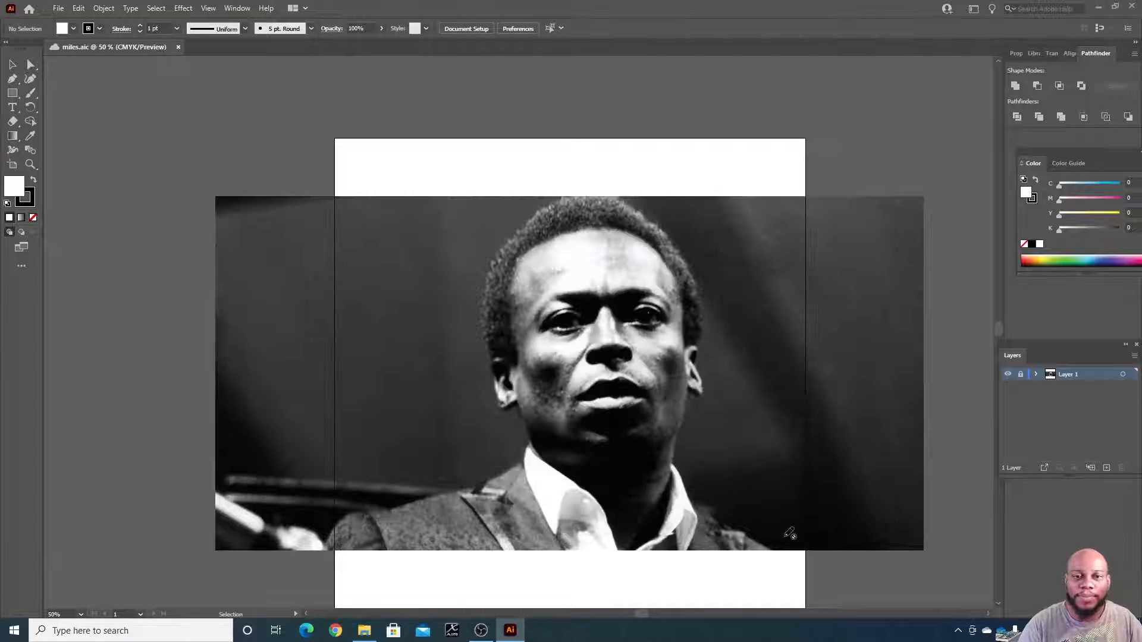
# Unlock Layer 1 so that an image can be placed on it
pyautogui.click(58, 9)
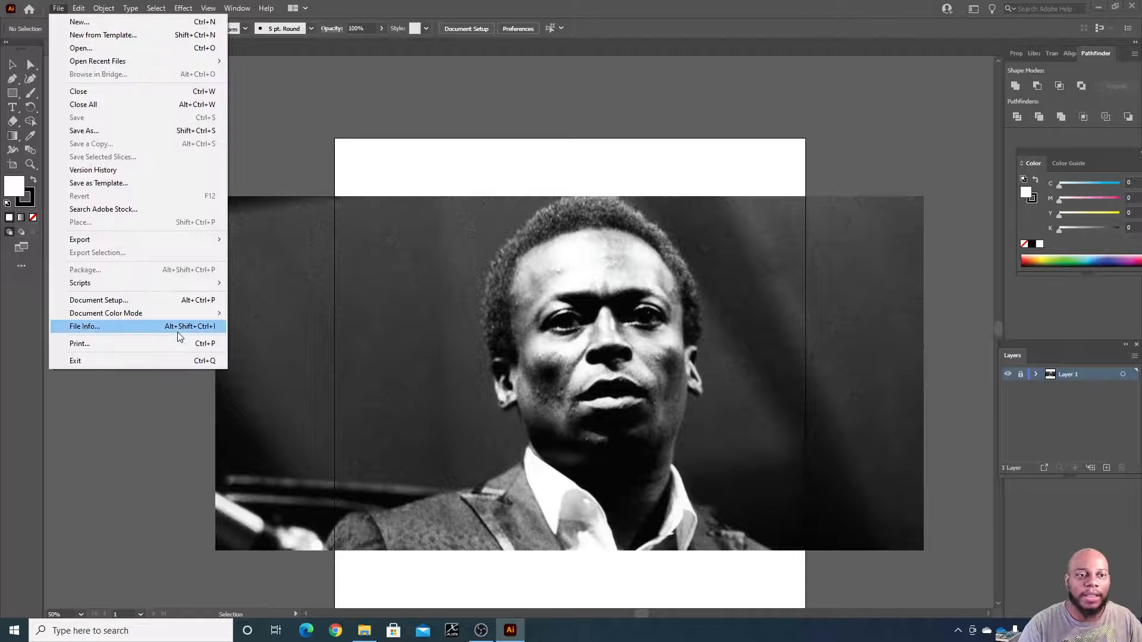
pyautogui.moveTo(78, 8)
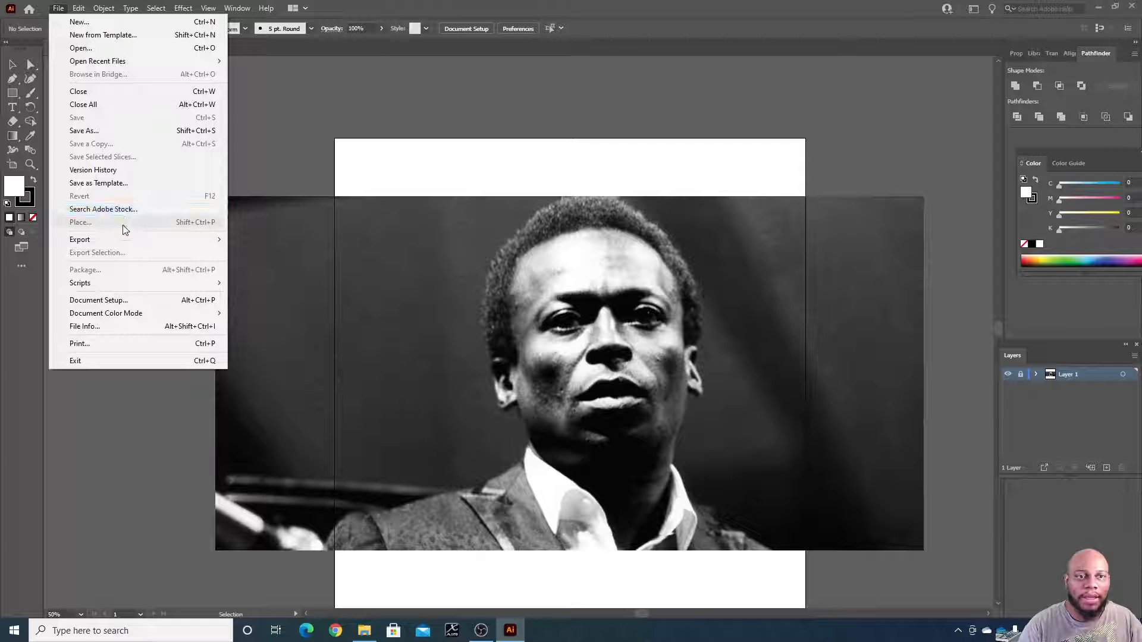
pyautogui.click(315, 136)
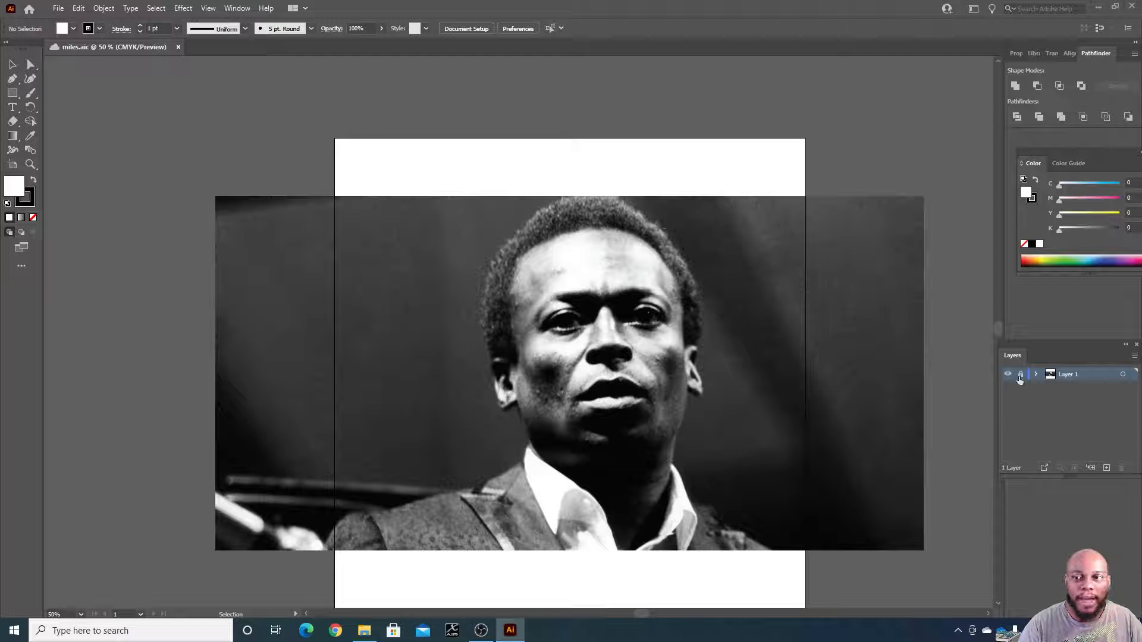
pyautogui.click(1078, 376)
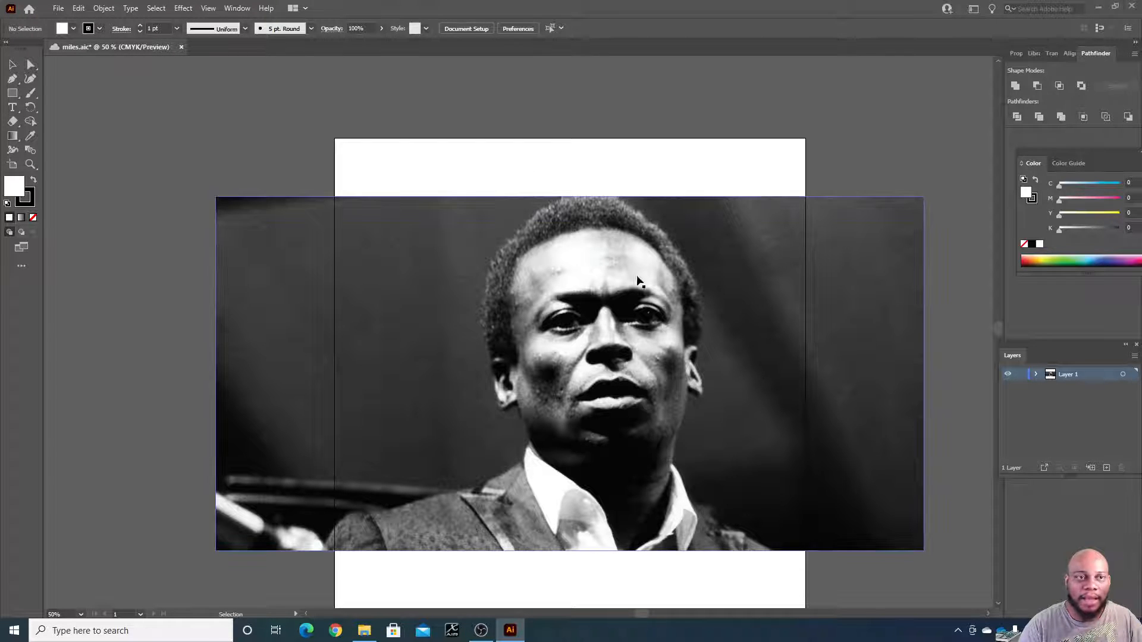
# Place the Miles Davis image from the AI images folder as a linked file near the top of the artboard
pyautogui.click(58, 8)
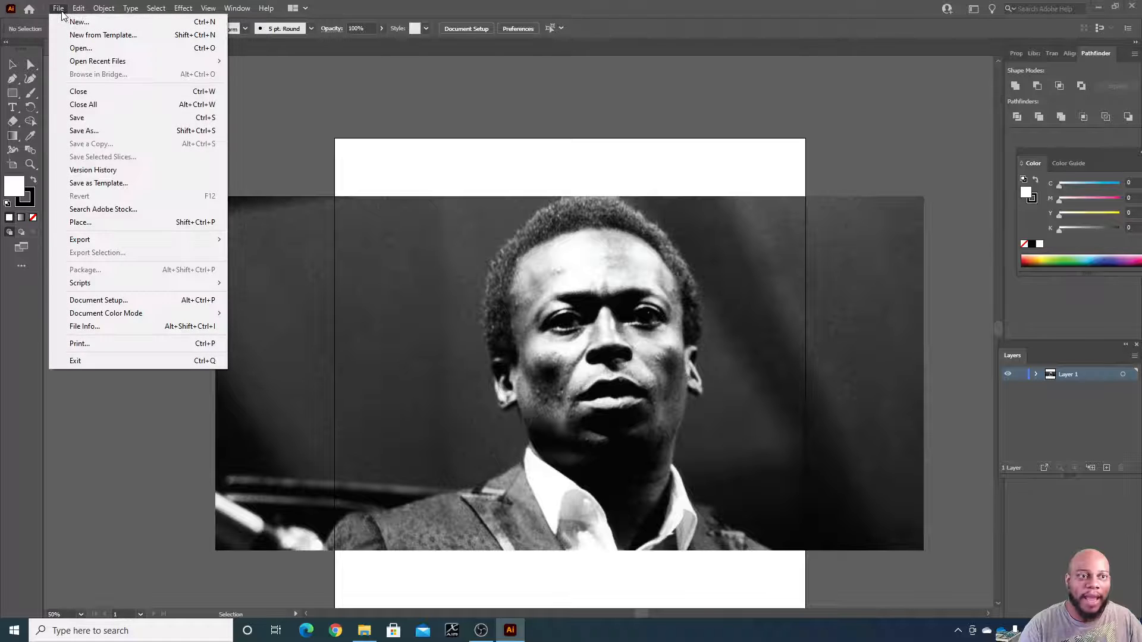
pyautogui.click(115, 226)
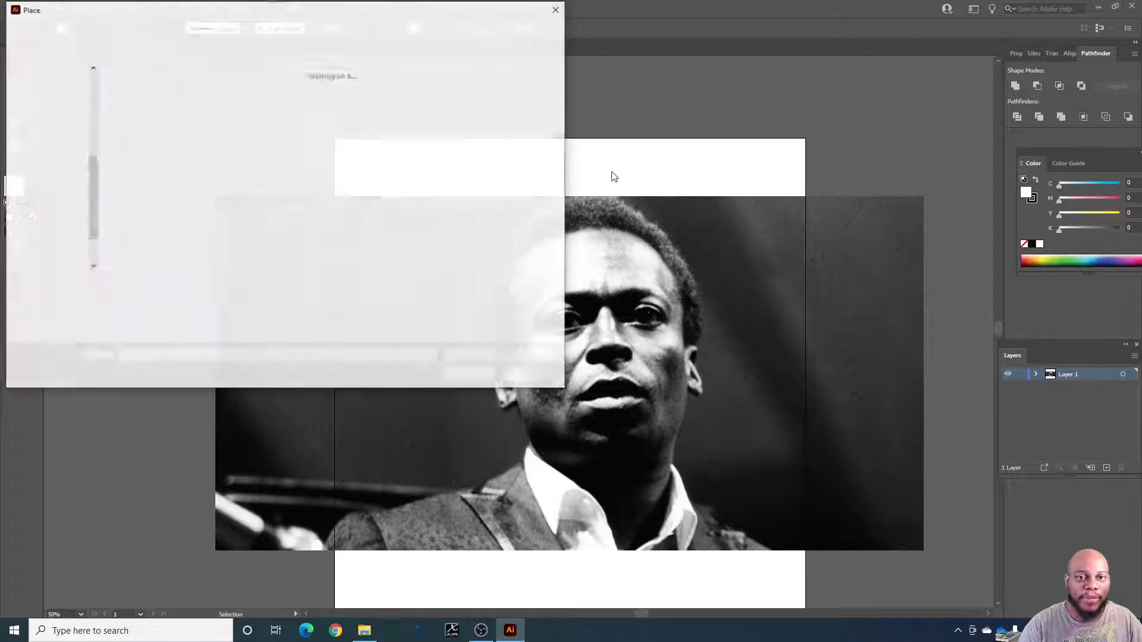
pyautogui.click(129, 88)
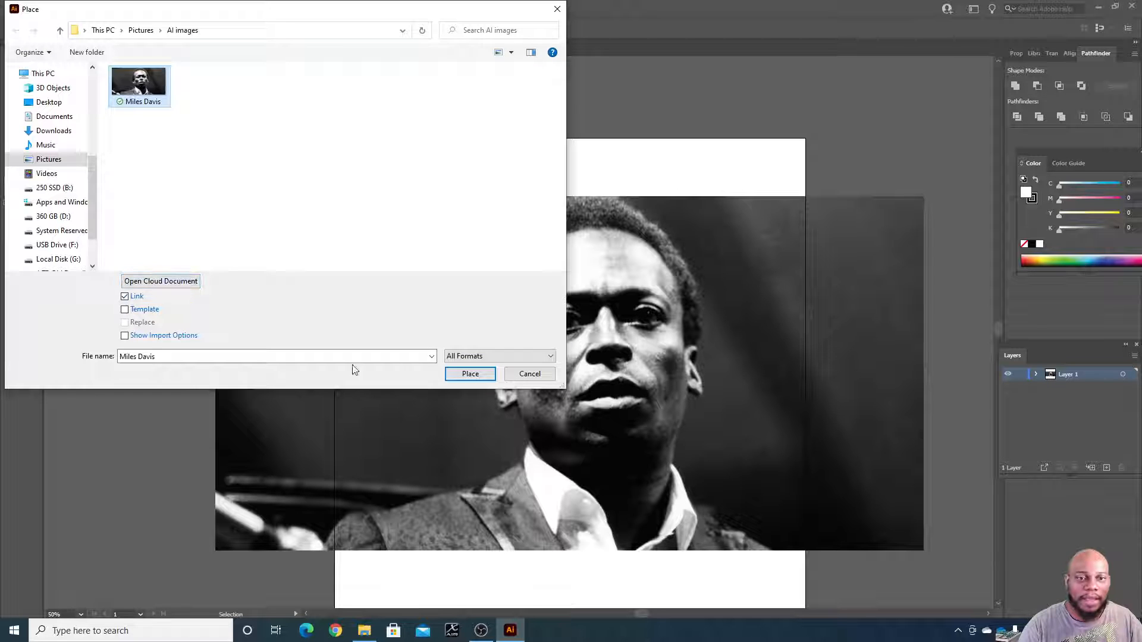
pyautogui.click(470, 379)
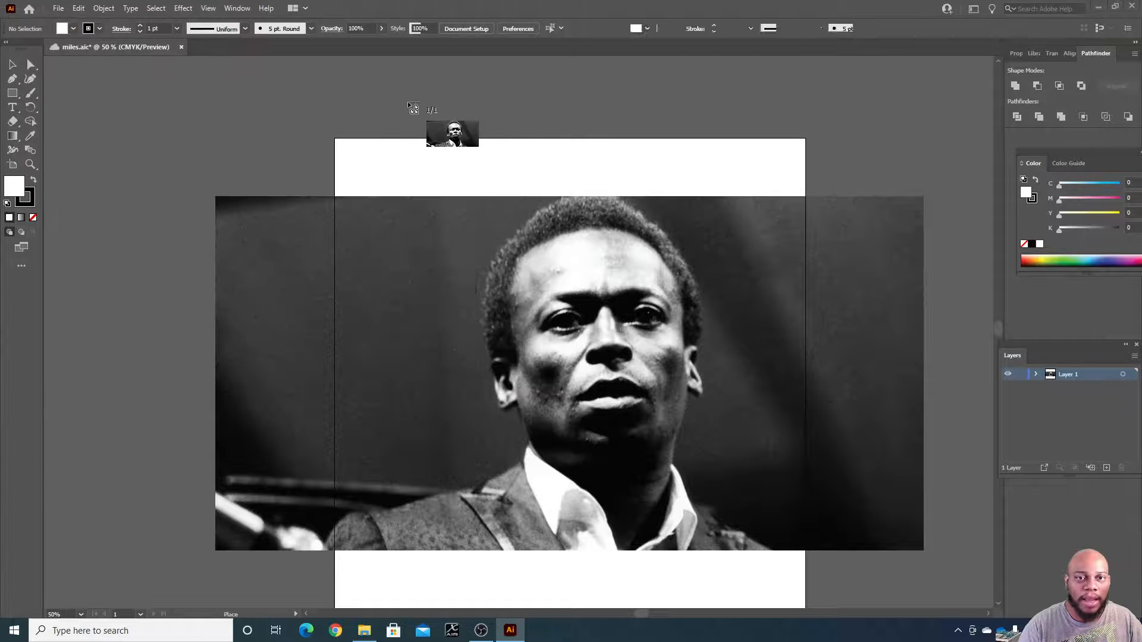
pyautogui.click(408, 101)
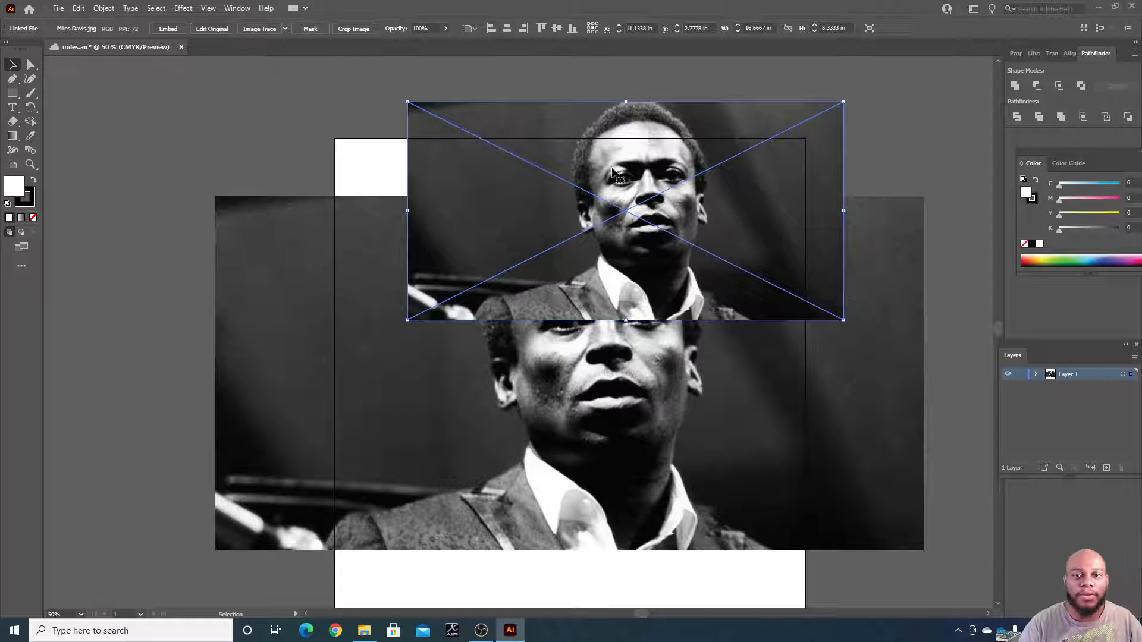
# Center the placed image horizontally on the artboard and enlarge it proportionally to about 20.9 by 10.4 in
pyautogui.moveTo(618, 174); pyautogui.dragTo(570, 216)
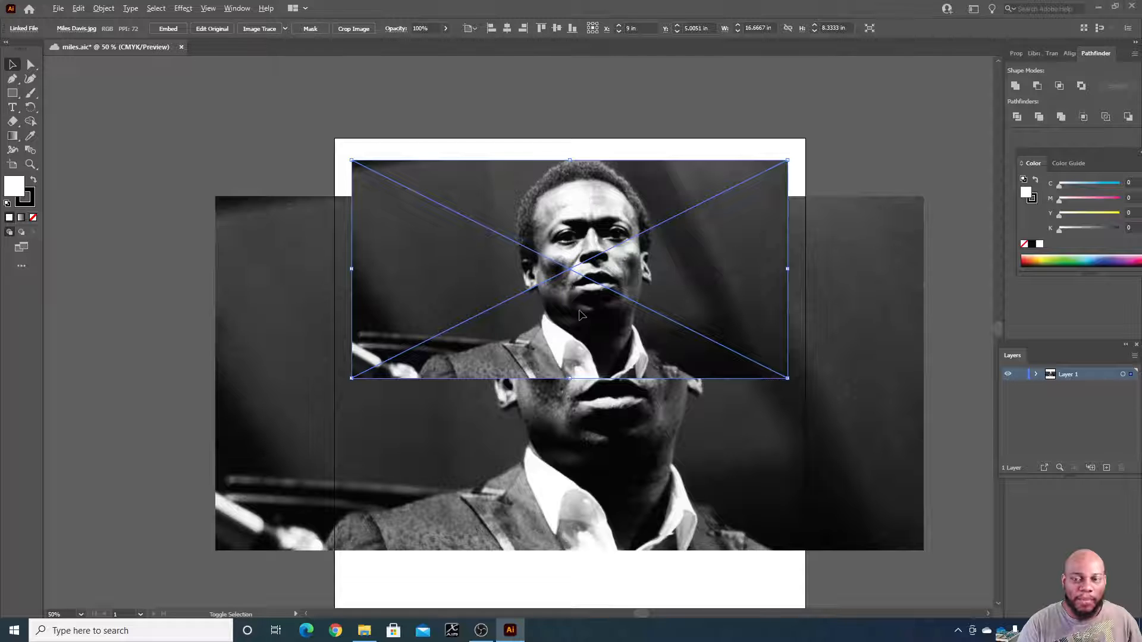
pyautogui.moveTo(793, 388); pyautogui.dragTo(735, 465)
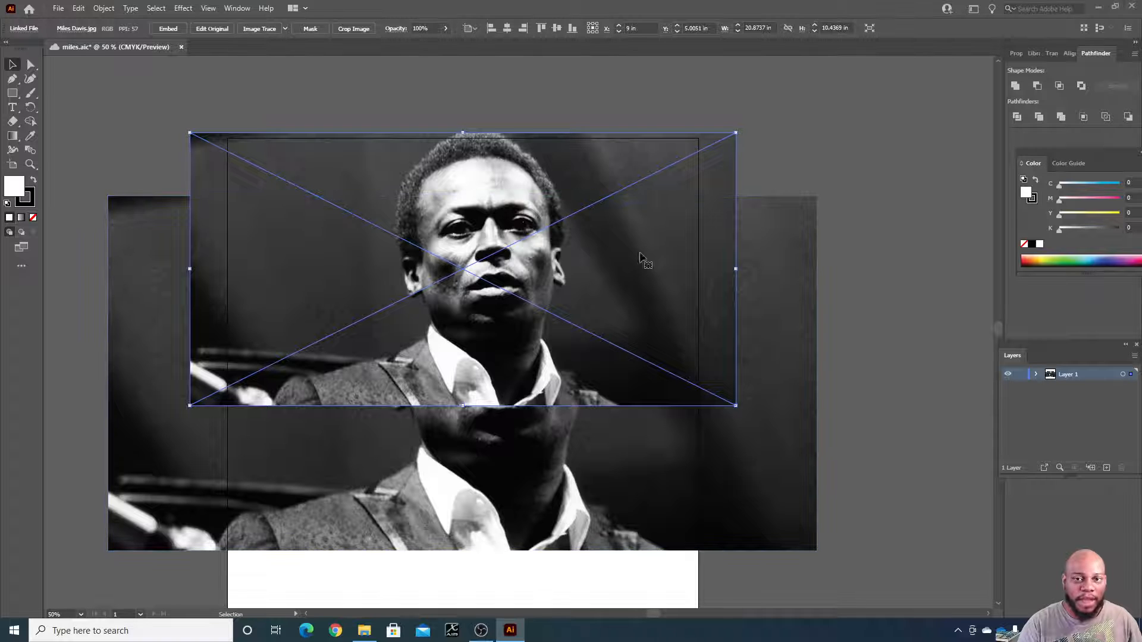
# Stretch the placed image out of proportion to about 11.4 by 22.2 in, and undo that resize
pyautogui.moveTo(738, 404); pyautogui.dragTo(488, 639)
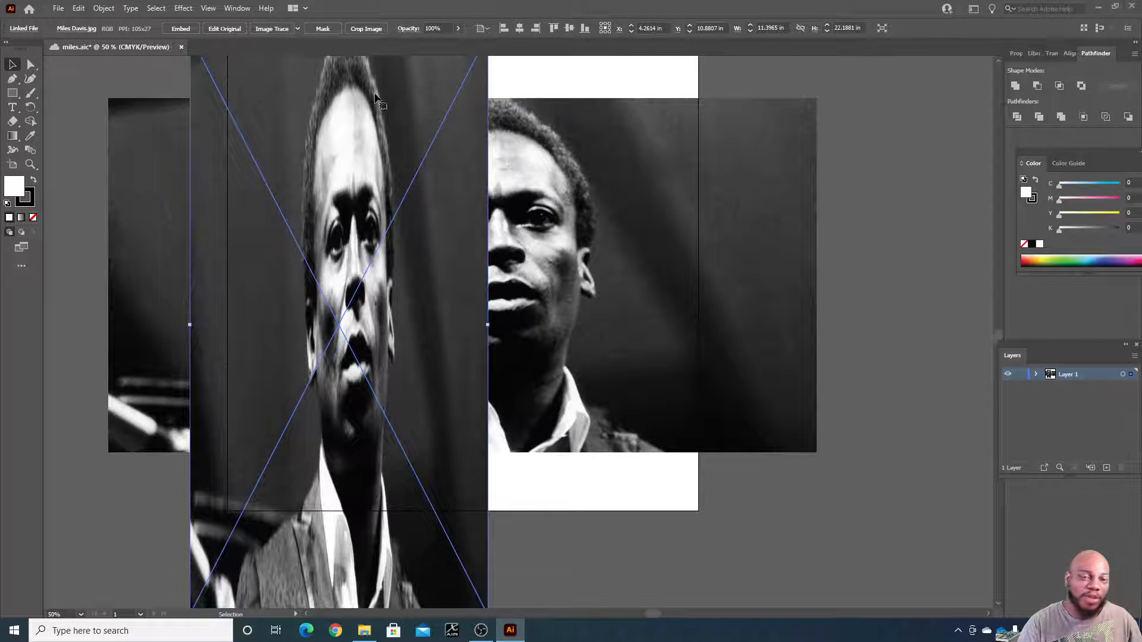
pyautogui.hotkey('ctrl', 'z')
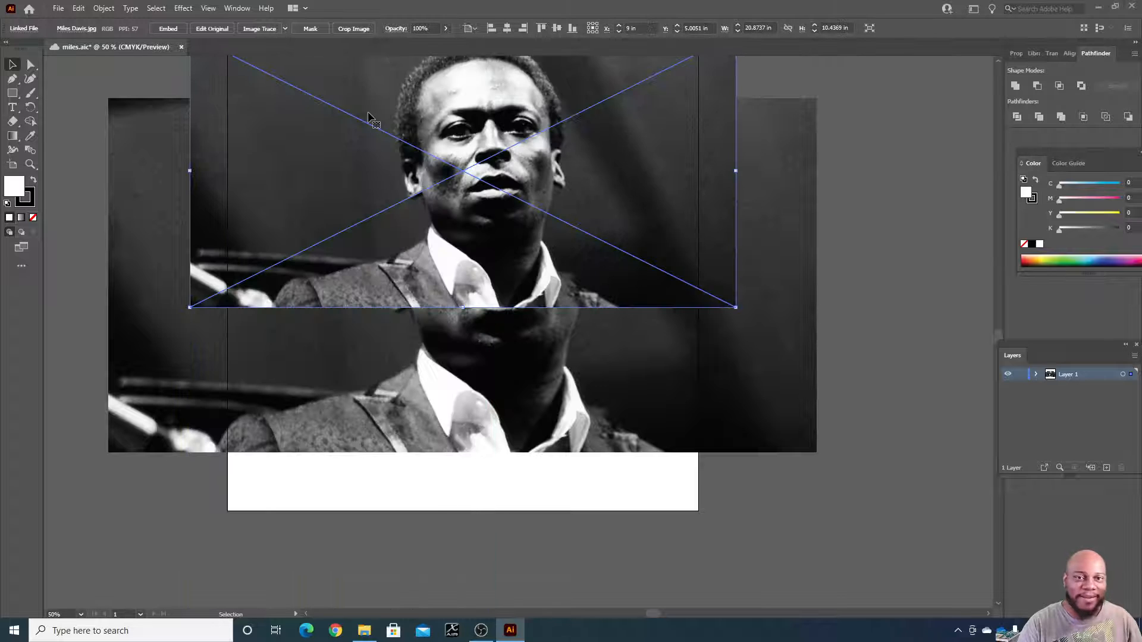
# Delete the smaller linked photo overlapping the artboard and select the larger traced image beneath it
pyautogui.scroll(2, 613, 274)
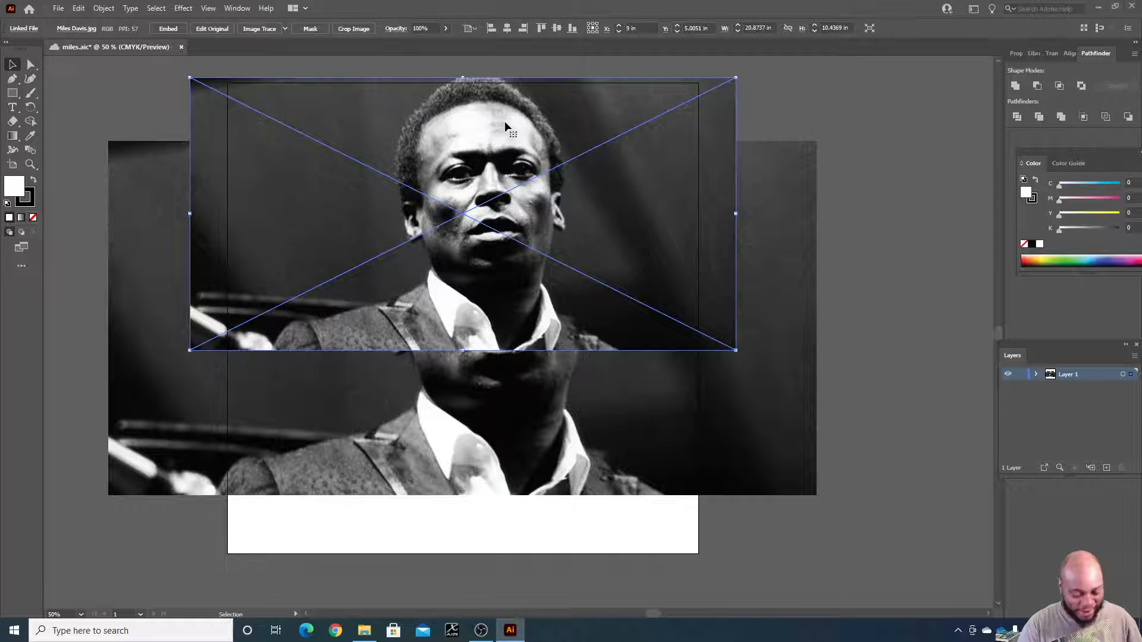
pyautogui.press('Delete')
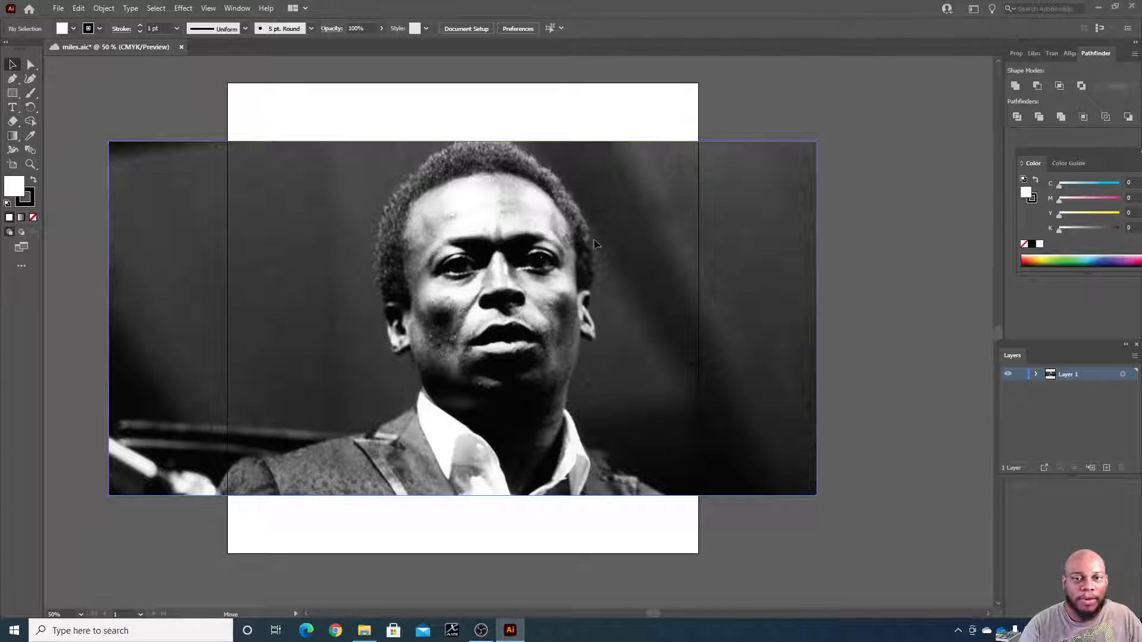
pyautogui.moveTo(554, 239)
pyautogui.mouseDown()
pyautogui.moveTo(592, 244)
pyautogui.moveTo(548, 237)
pyautogui.moveTo(565, 232)
pyautogui.mouseUp()
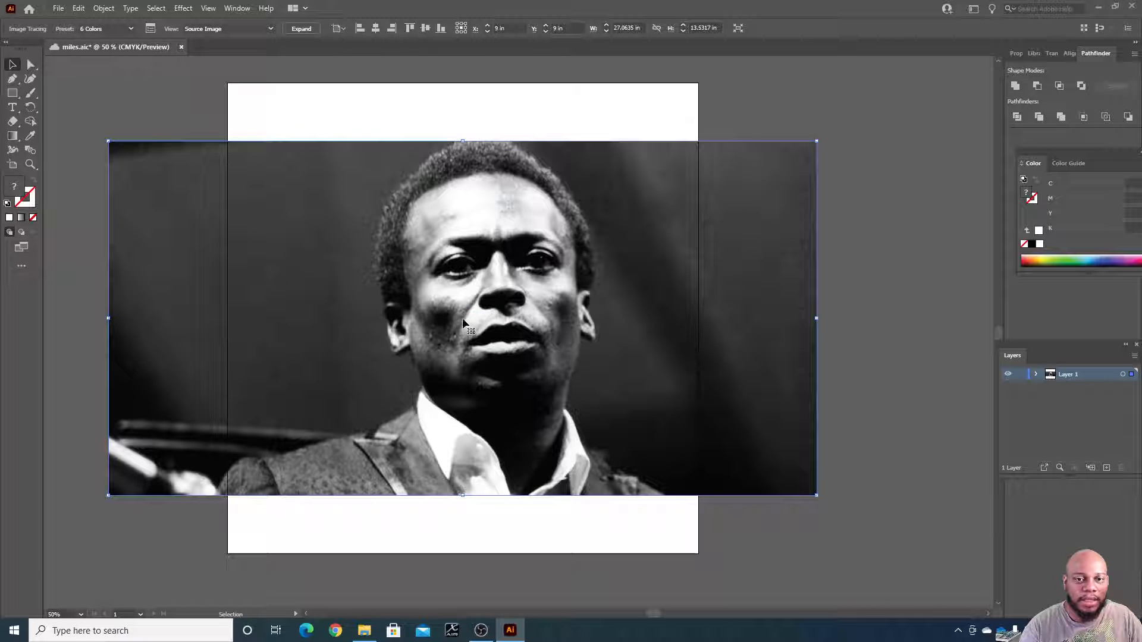
# Examine the shading and detail around the eyes, mouth and jaw of the traced portrait up close
pyautogui.hotkey('ctrl', '+')
pyautogui.hotkey('ctrl', '+')
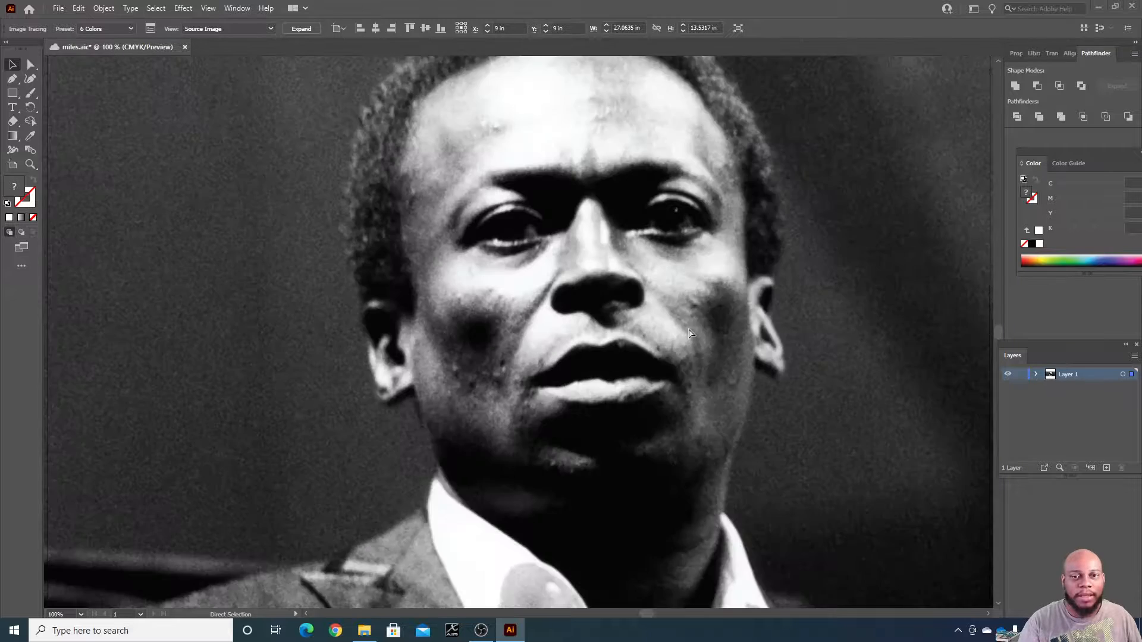
pyautogui.hotkey('ctrl', '+')
pyautogui.scroll(-2, 743, 315)
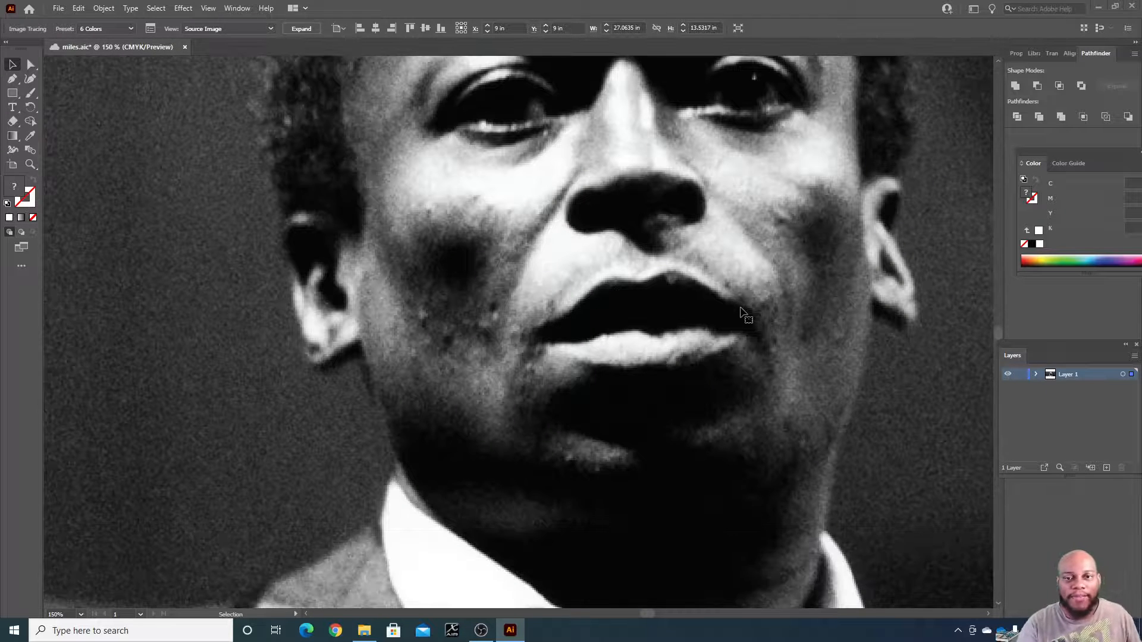
pyautogui.hotkey('ctrl', '-')
pyautogui.hotkey('ctrl', '-')
pyautogui.scroll(-2, 608, 221)
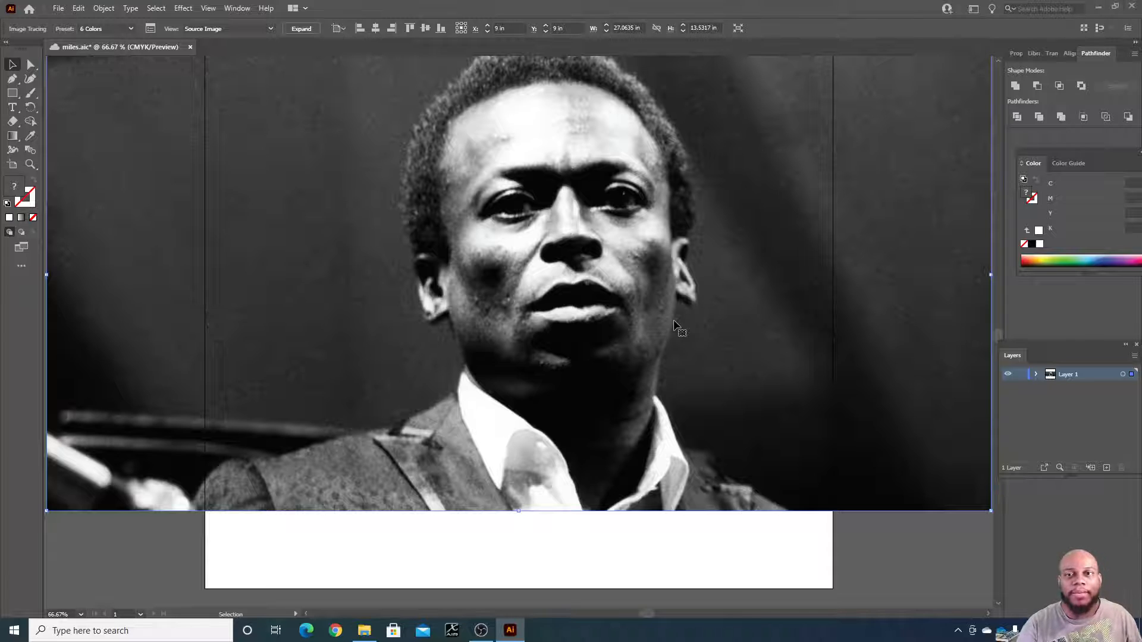
# Switch to the Pencil tool, confirm options that fill new strokes and close paths within 15 pixels, and save the document
pyautogui.press('-')
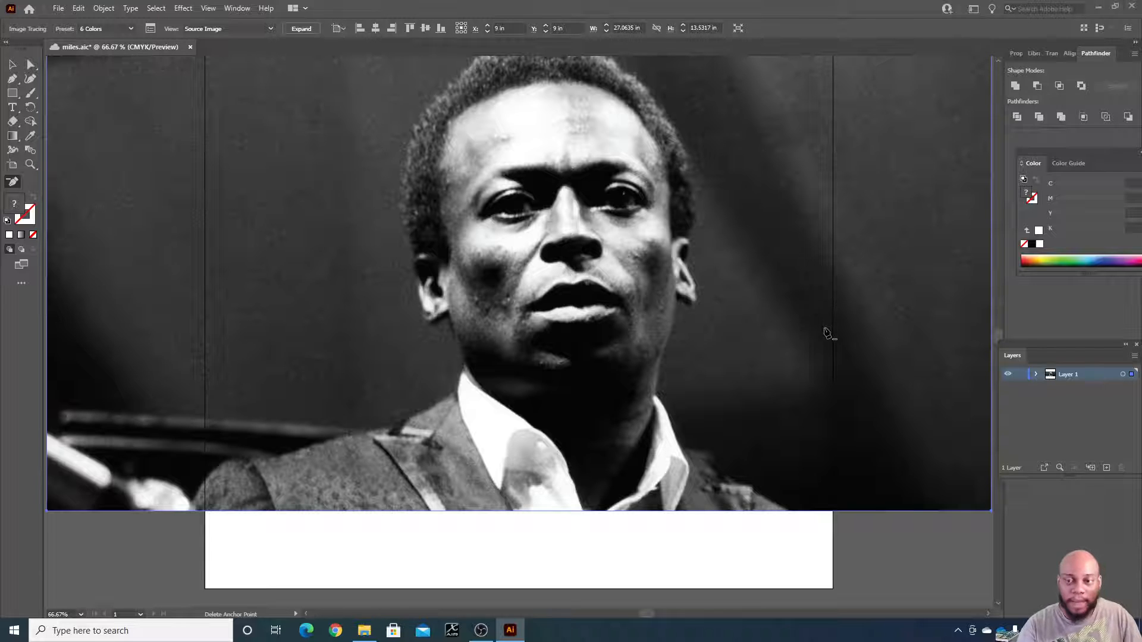
pyautogui.press('p')
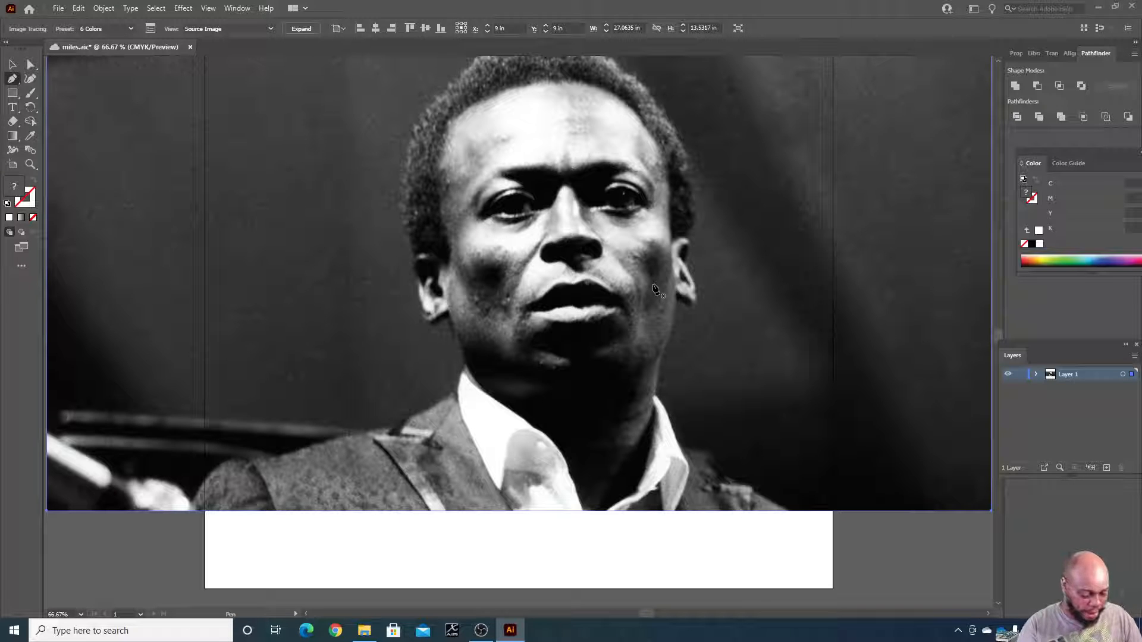
pyautogui.press('n')
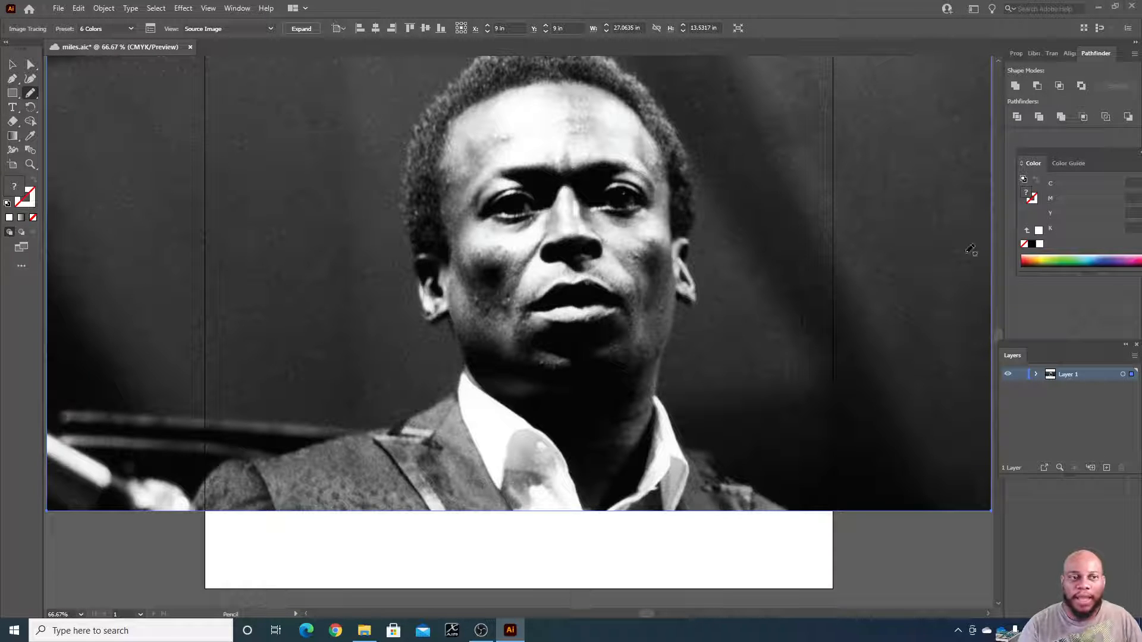
pyautogui.doubleClick(31, 95)
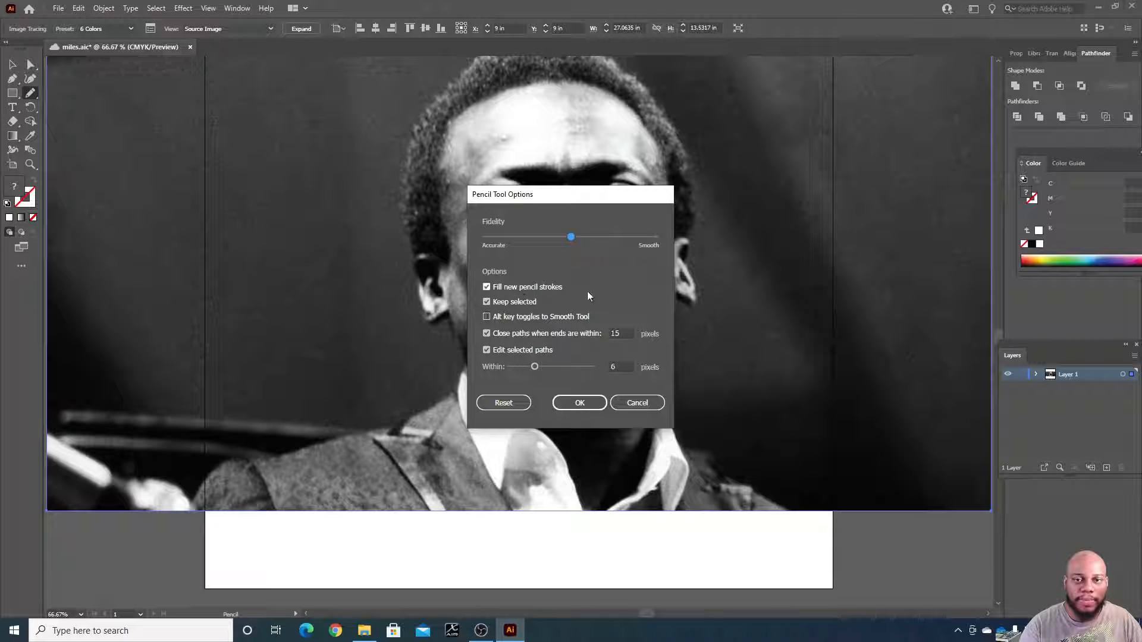
pyautogui.click(583, 402)
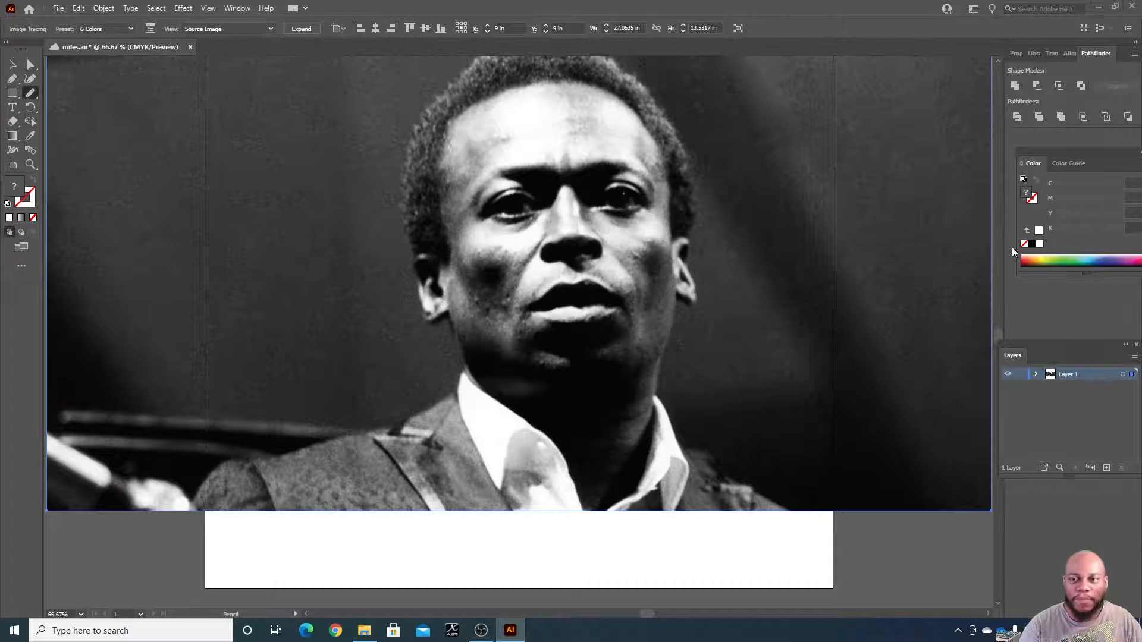
pyautogui.hotkey('ctrl', 's')
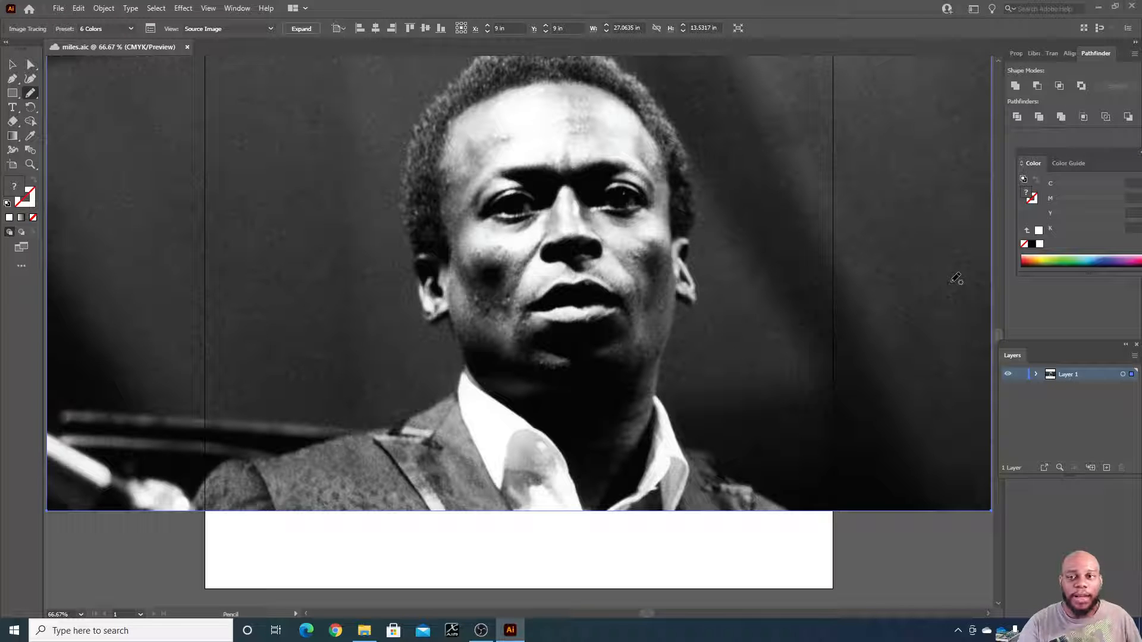
# Lock Layer 1 containing the photo and add a new Layer 2 above it
pyautogui.hotkey('ctrl', '-')
pyautogui.hotkey('ctrl', '-')
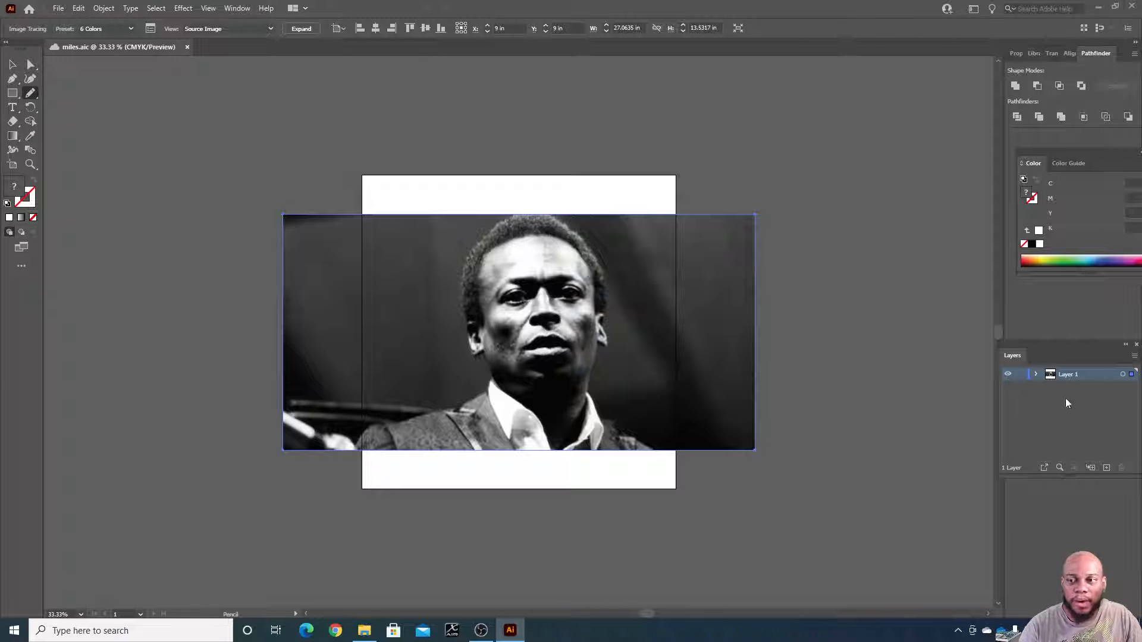
pyautogui.click(1020, 375)
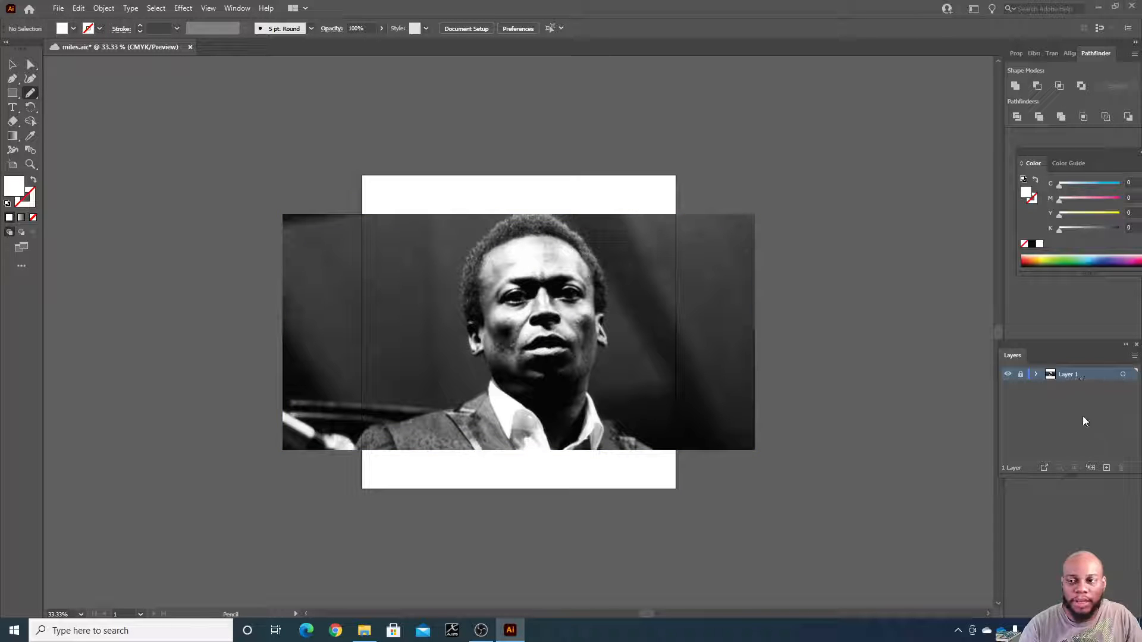
pyautogui.click(1108, 469)
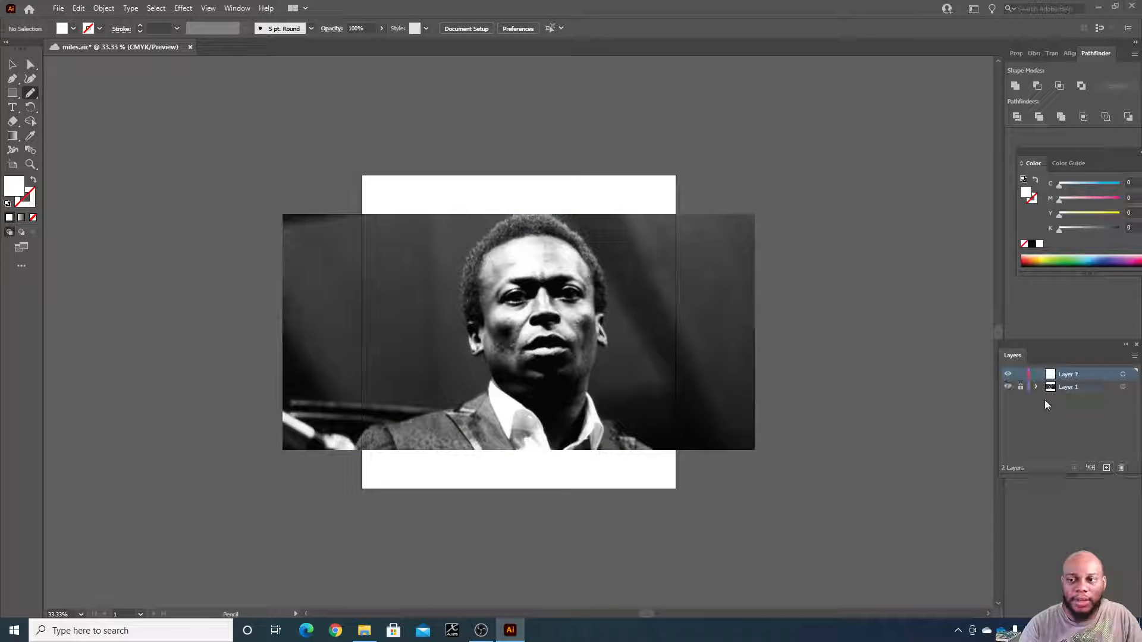
pyautogui.click(1020, 386)
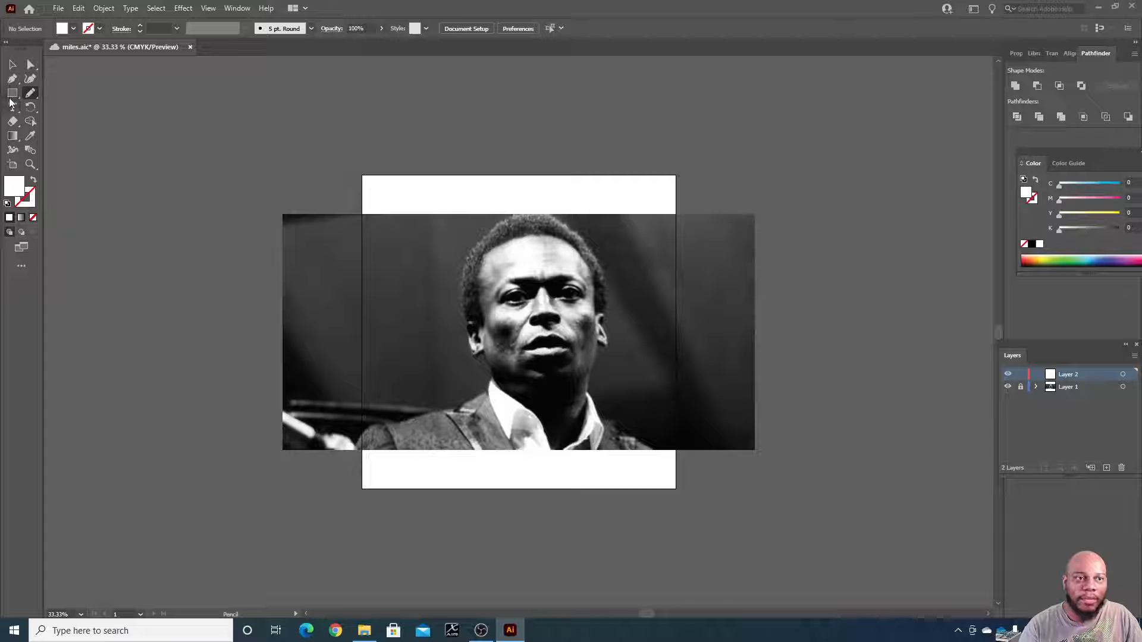
# Sample the near-black neck shadow with the Eyedropper and draw a swatch rectangle about 1.98 by 1.62 in beside the photo's upper right corner
pyautogui.click(33, 137)
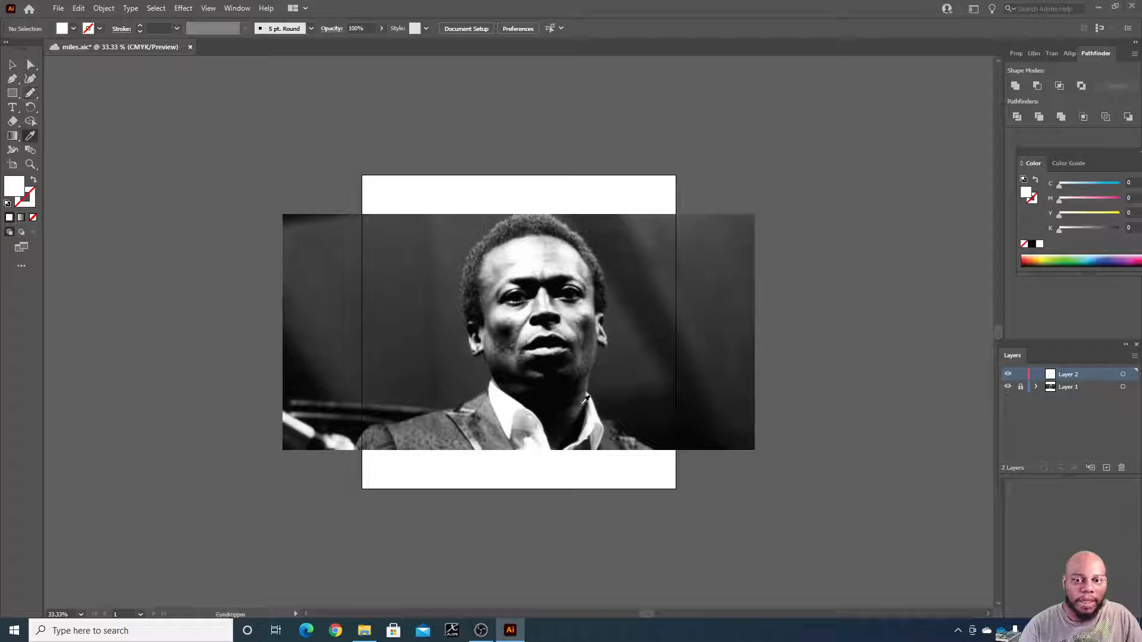
pyautogui.hotkey('ctrl', '=')
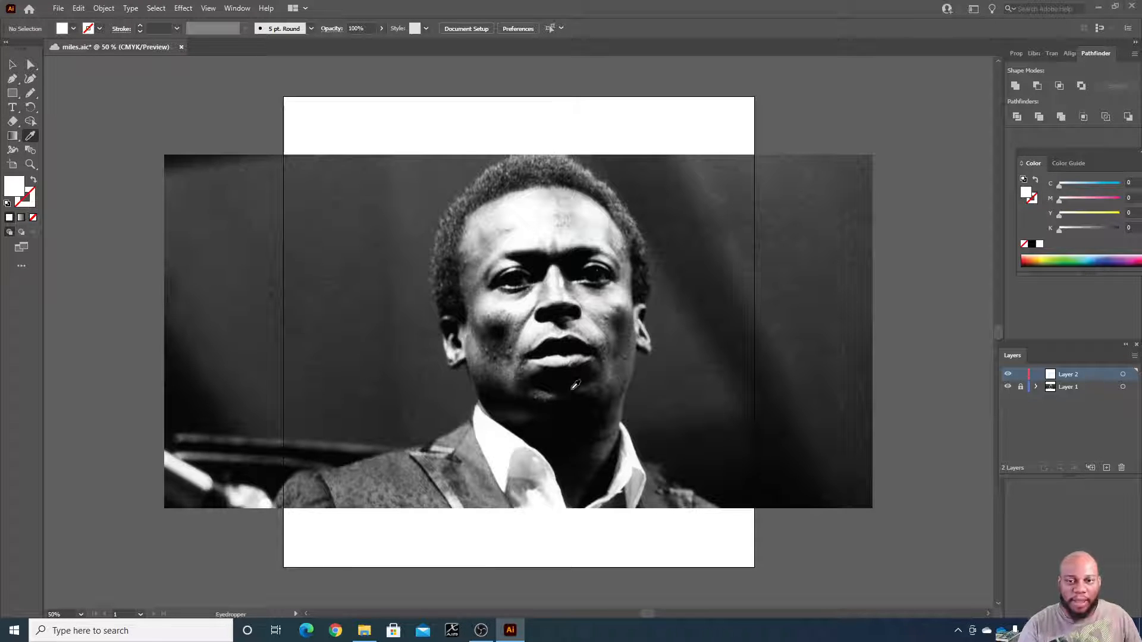
pyautogui.click(533, 431)
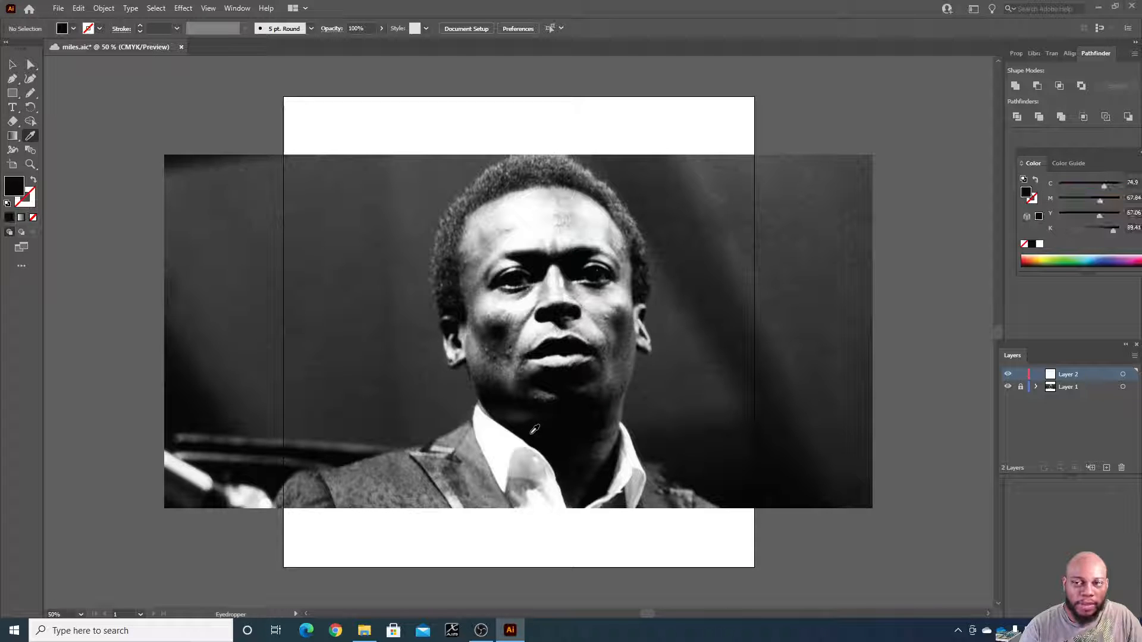
pyautogui.click(12, 93)
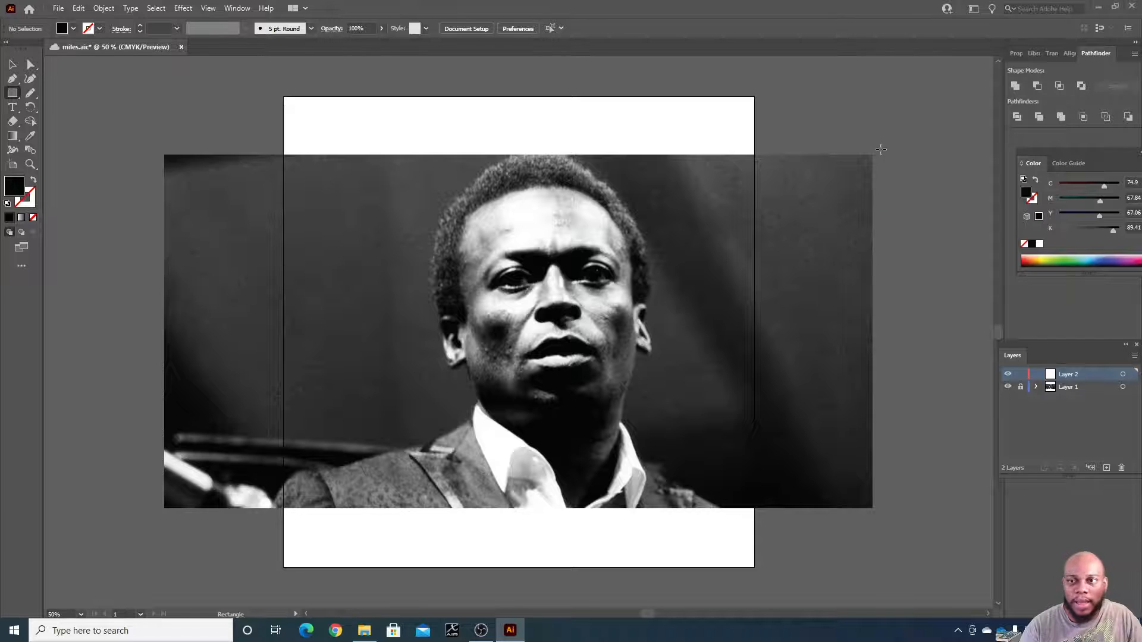
pyautogui.moveTo(896, 155)
pyautogui.mouseDown()
pyautogui.moveTo(938, 188)
pyautogui.moveTo(952, 217)
pyautogui.moveTo(948, 197)
pyautogui.mouseUp()
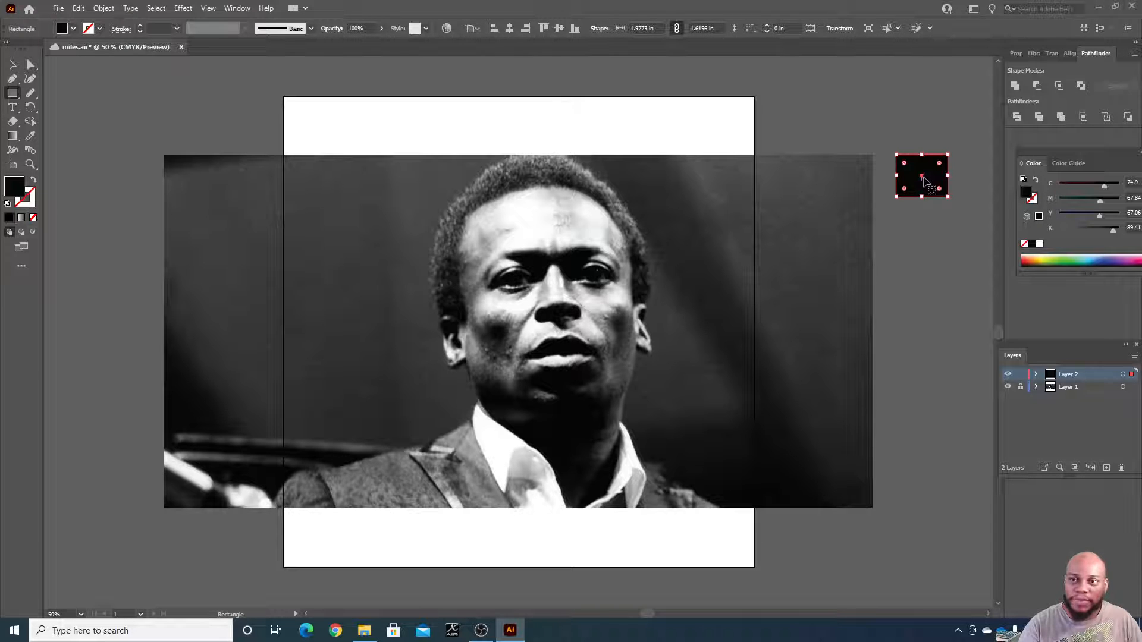
# Duplicate the black swatch directly below itself and recolor the copy with a dark tone (K about 80%) sampled from the jaw shadow
pyautogui.press('v')
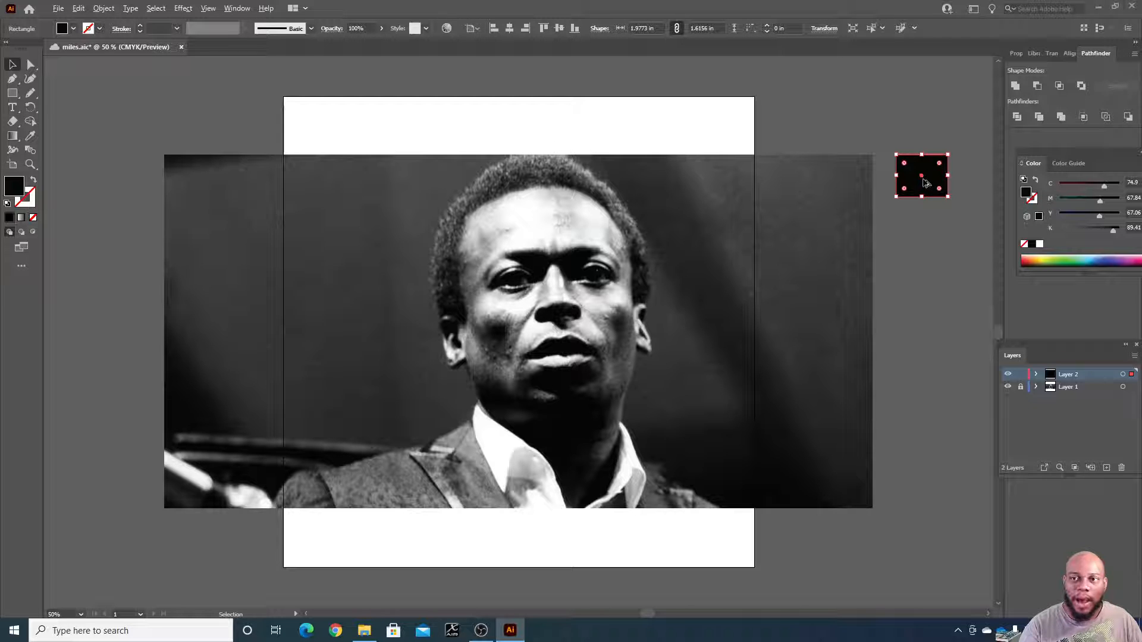
pyautogui.moveTo(922, 178); pyautogui.dragTo(923, 221)
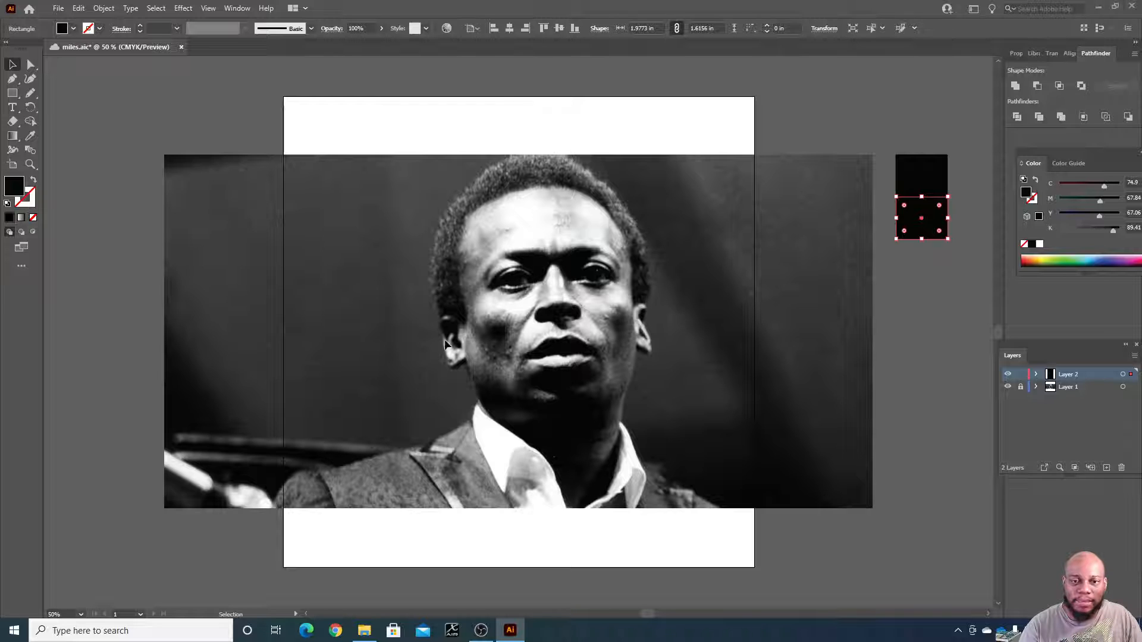
pyautogui.press('i')
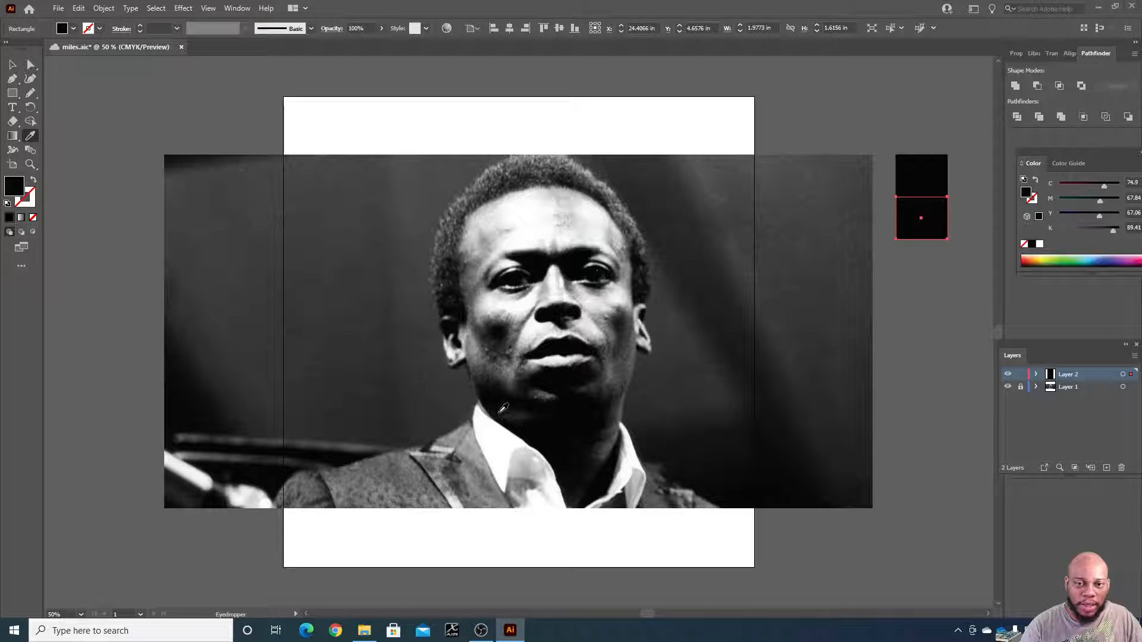
pyautogui.click(493, 403)
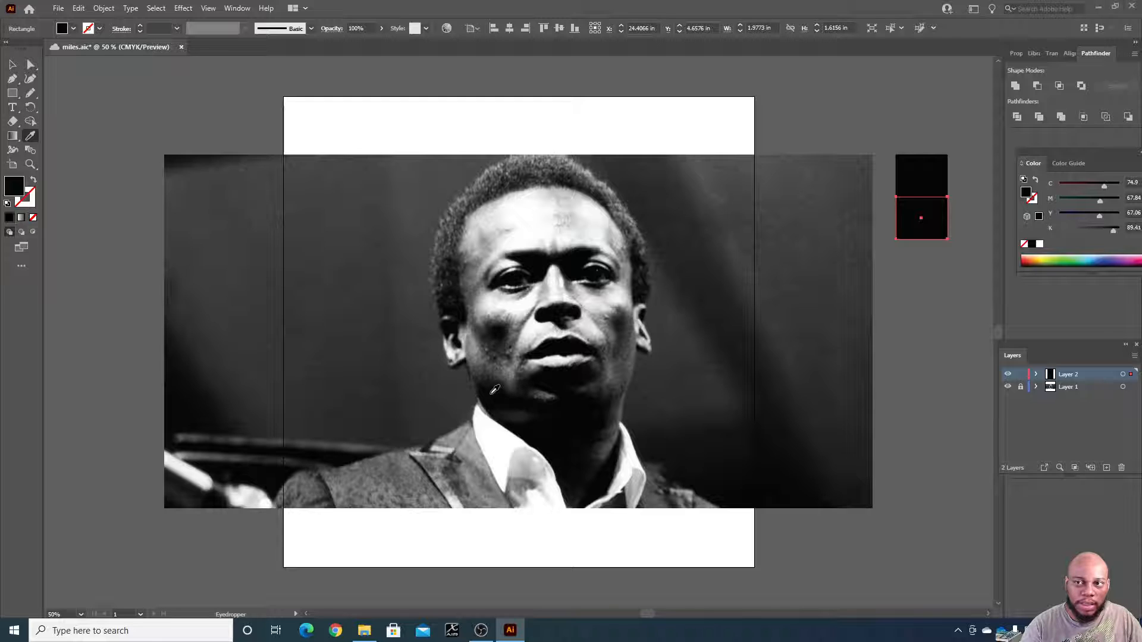
pyautogui.click(490, 378)
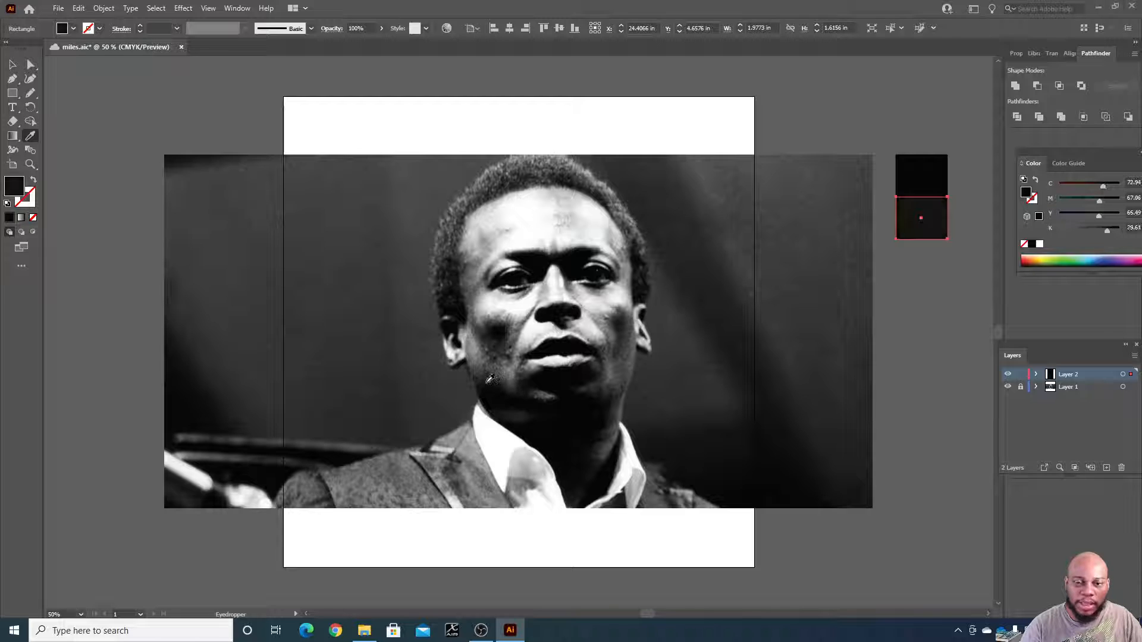
pyautogui.click(491, 386)
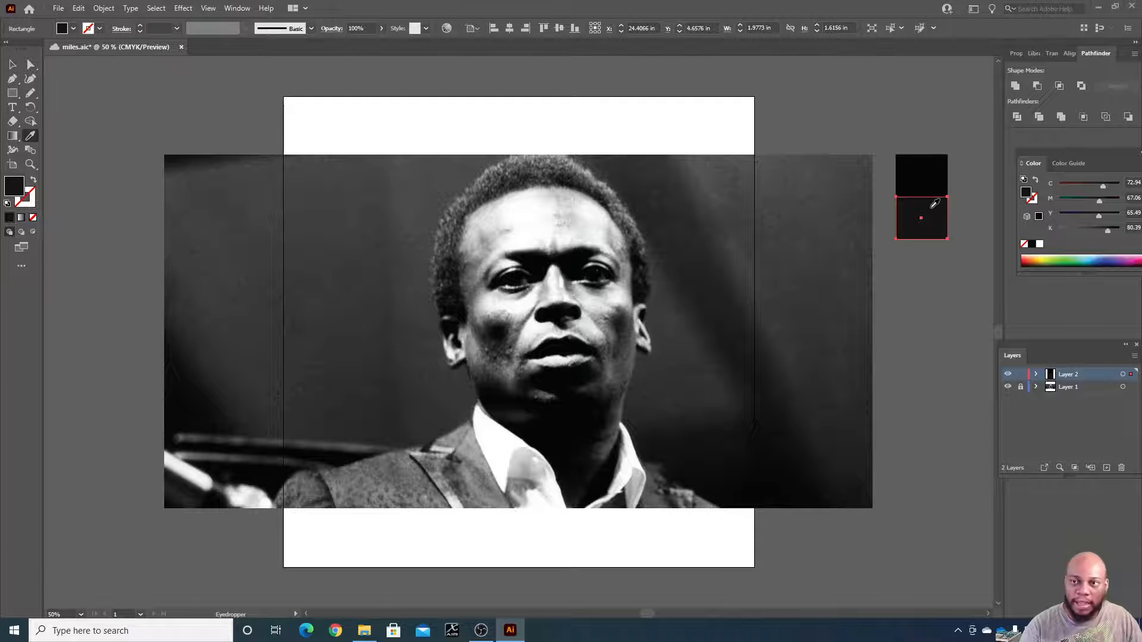
# Duplicate the second swatch below itself and recolor the copy with a dark gray (K 60%) sampled from the shaded cheek
pyautogui.press('v')
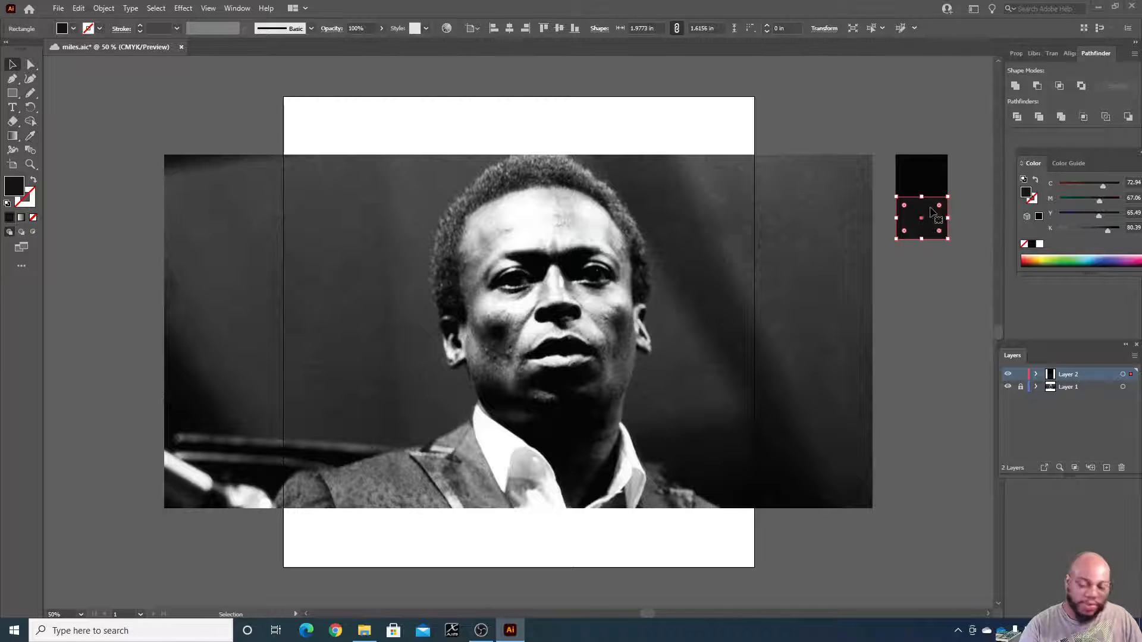
pyautogui.moveTo(922, 222); pyautogui.dragTo(922, 268)
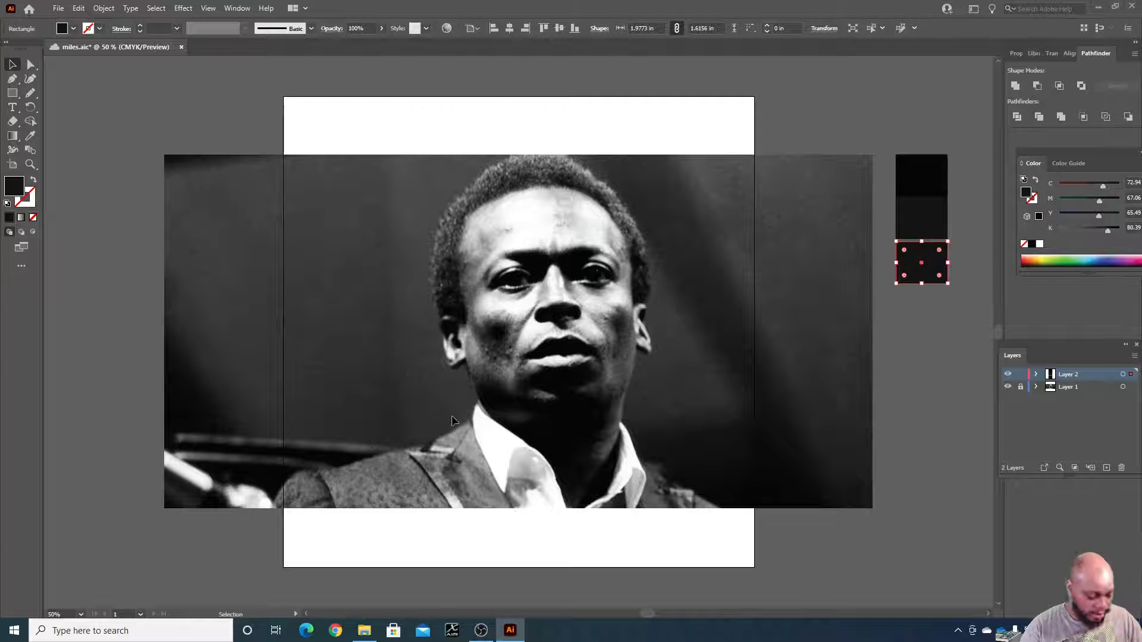
pyautogui.press('i')
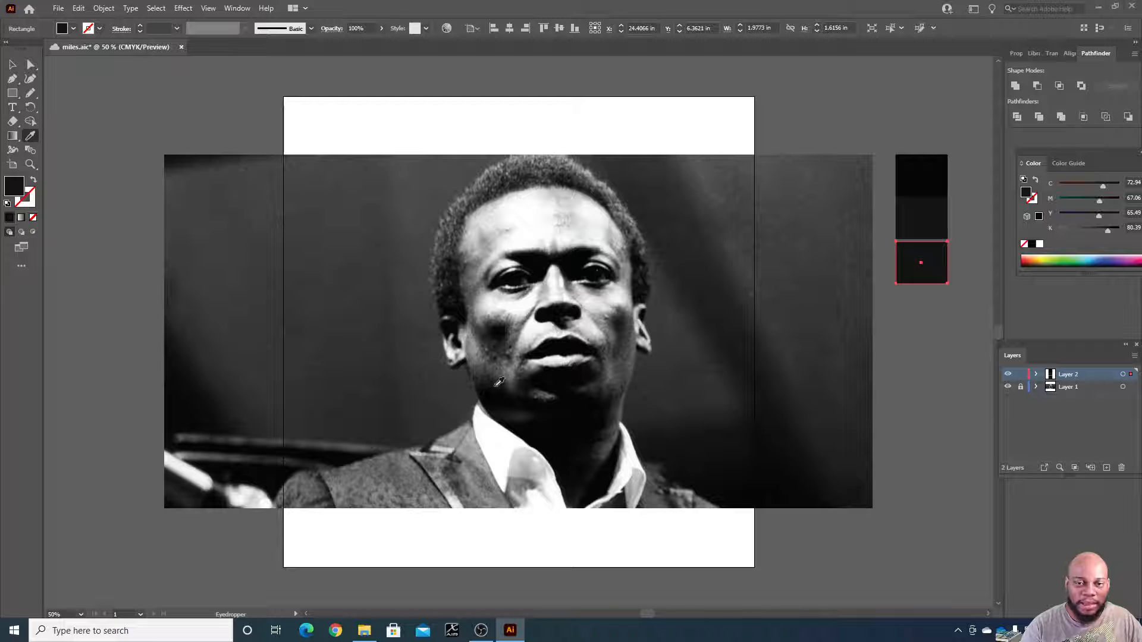
pyautogui.click(498, 346)
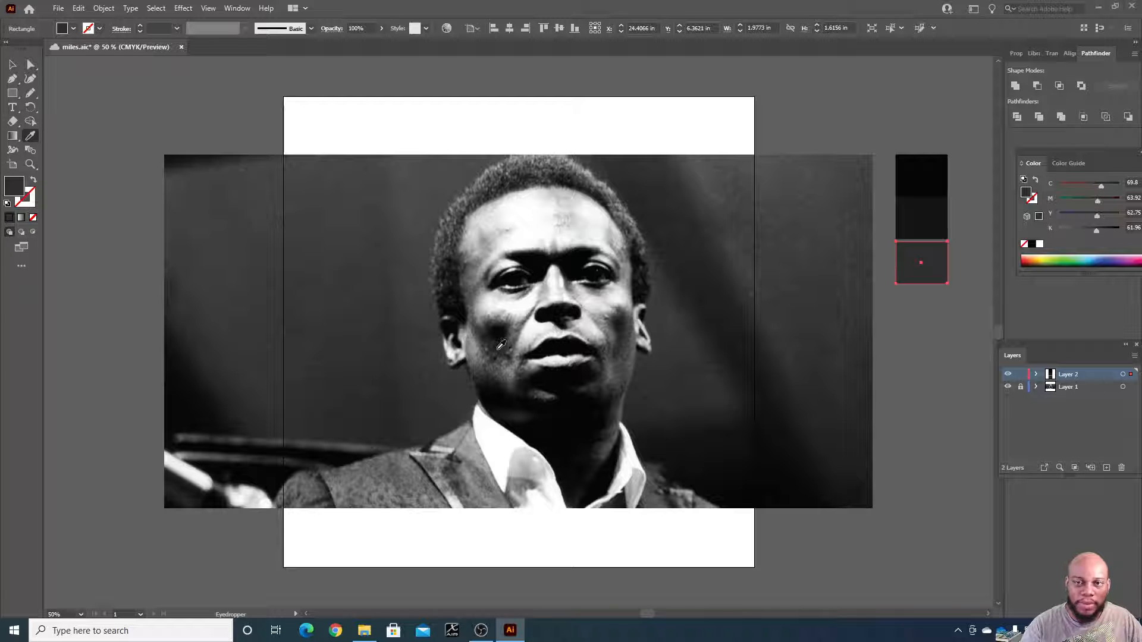
pyautogui.click(501, 323)
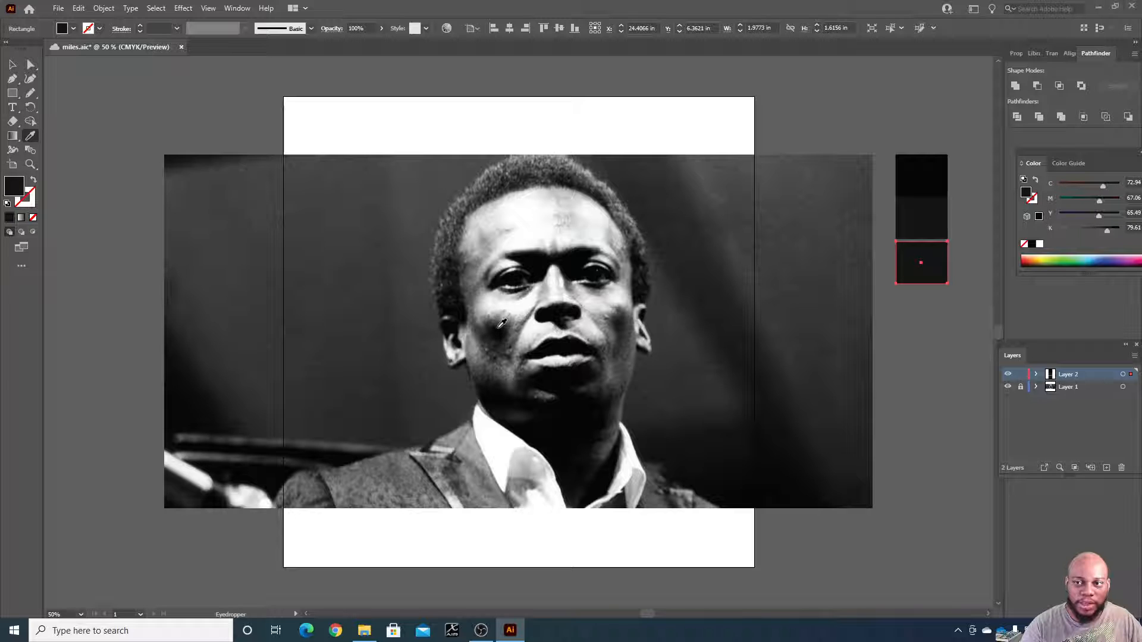
pyautogui.click(501, 340)
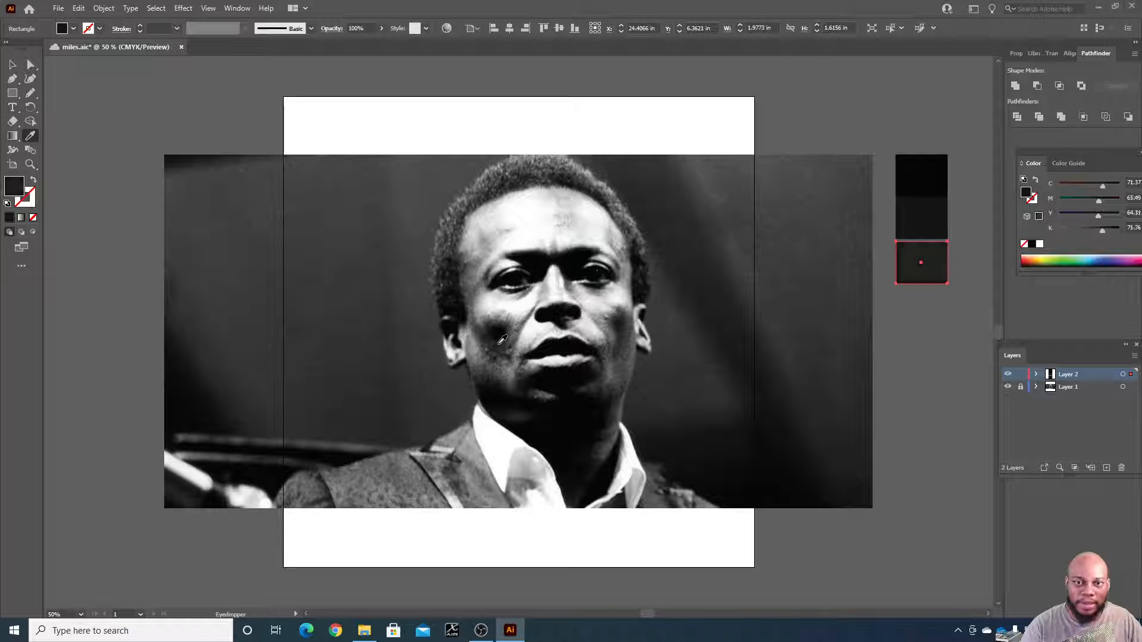
pyautogui.click(501, 345)
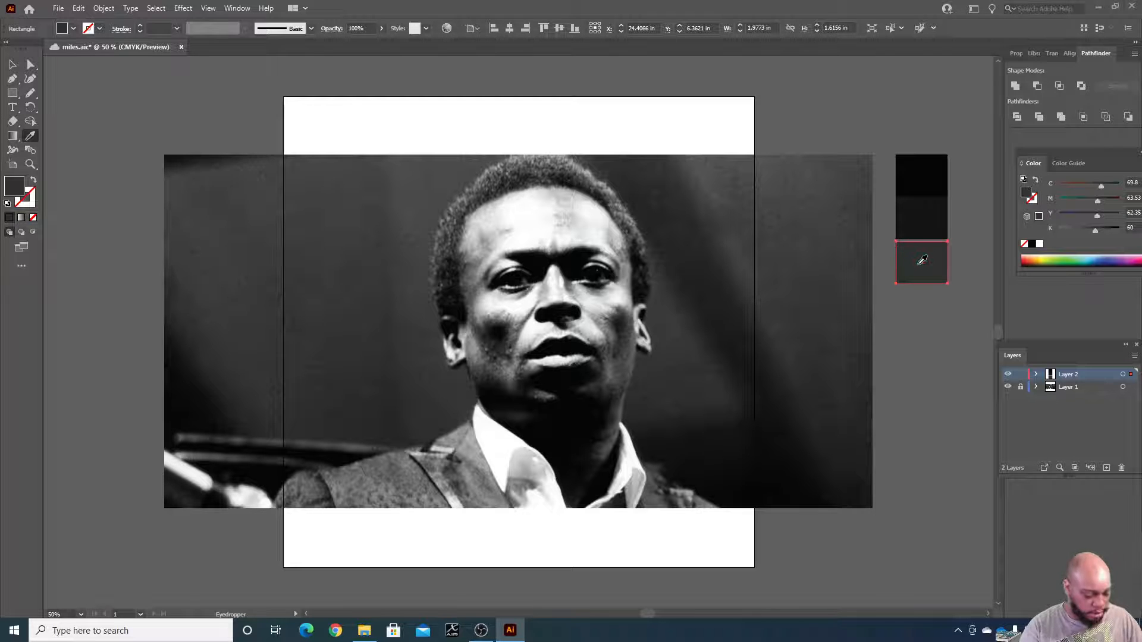
pyautogui.press('v')
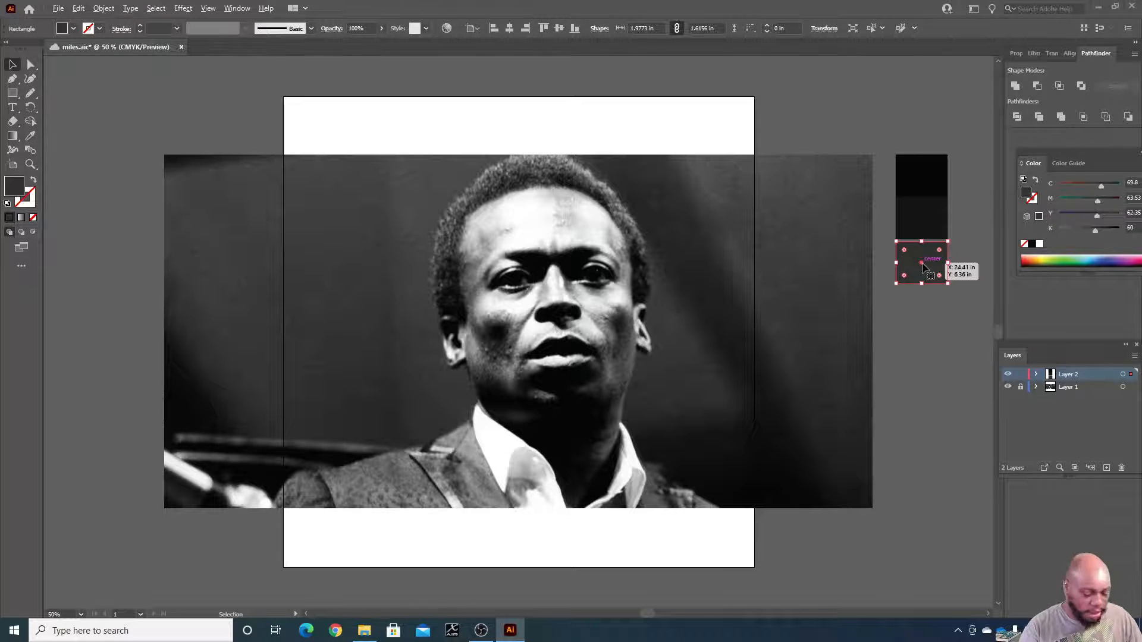
# Duplicate the third swatch directly below itself and recolor the copy with a medium gray (K 20%) sampled from the face
pyautogui.moveTo(922, 265); pyautogui.dragTo(923, 265)
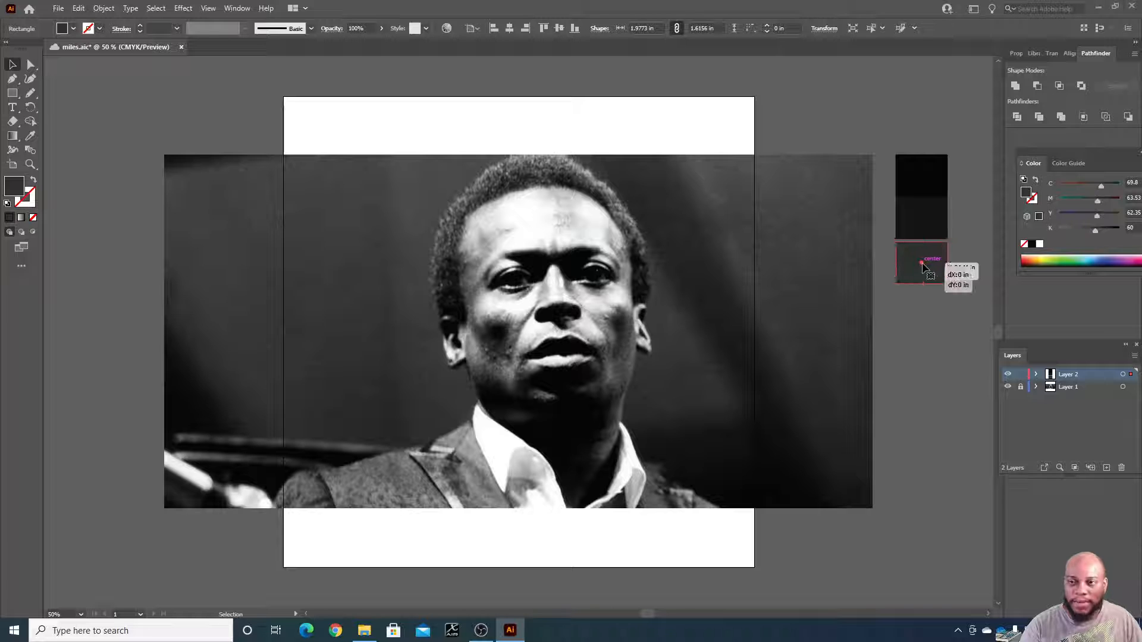
pyautogui.moveTo(923, 265); pyautogui.dragTo(926, 311)
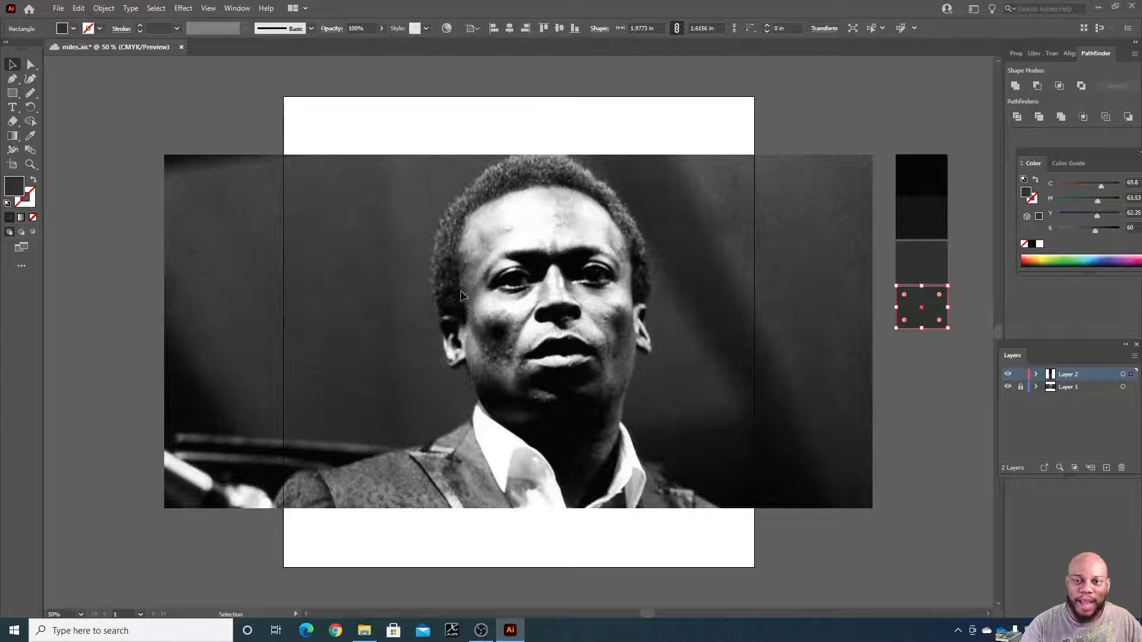
pyautogui.press('i')
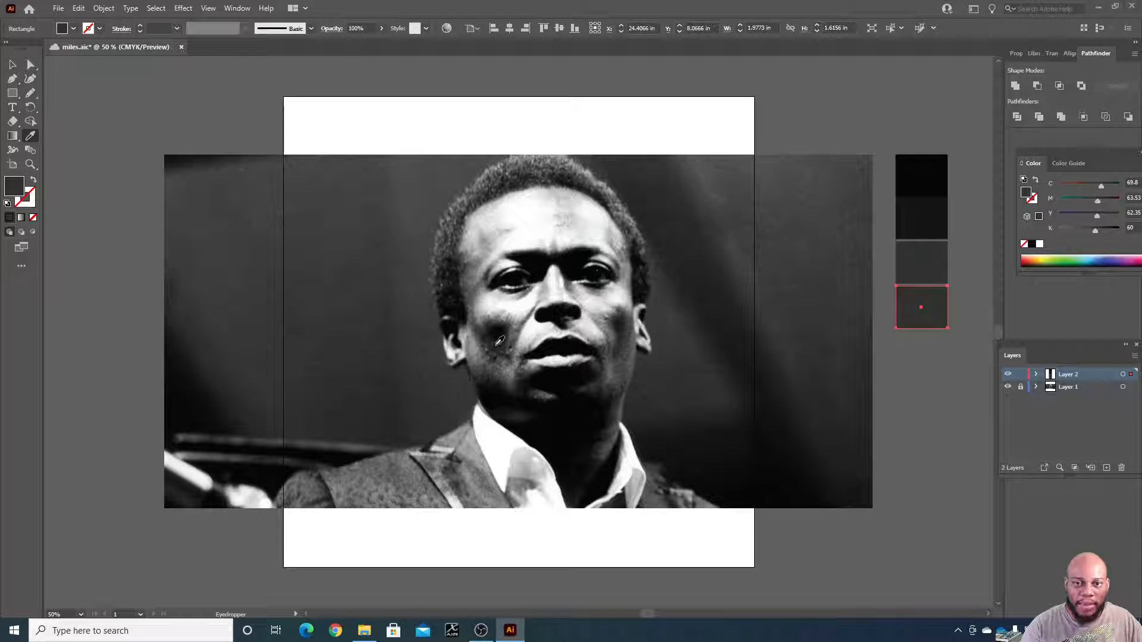
pyautogui.click(476, 307)
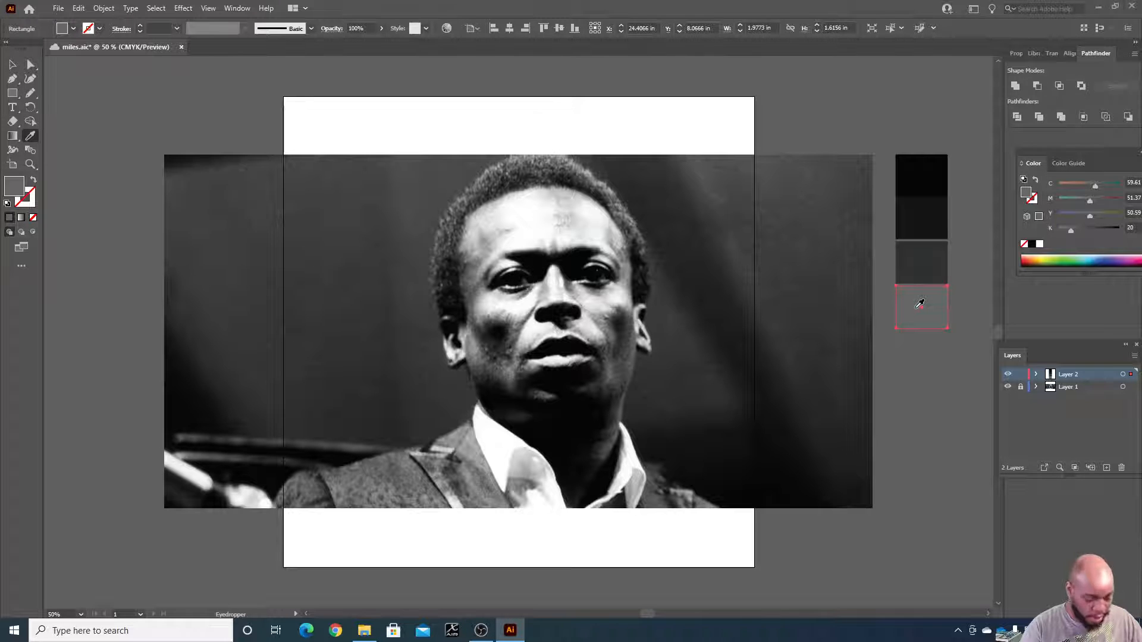
pyautogui.press('v')
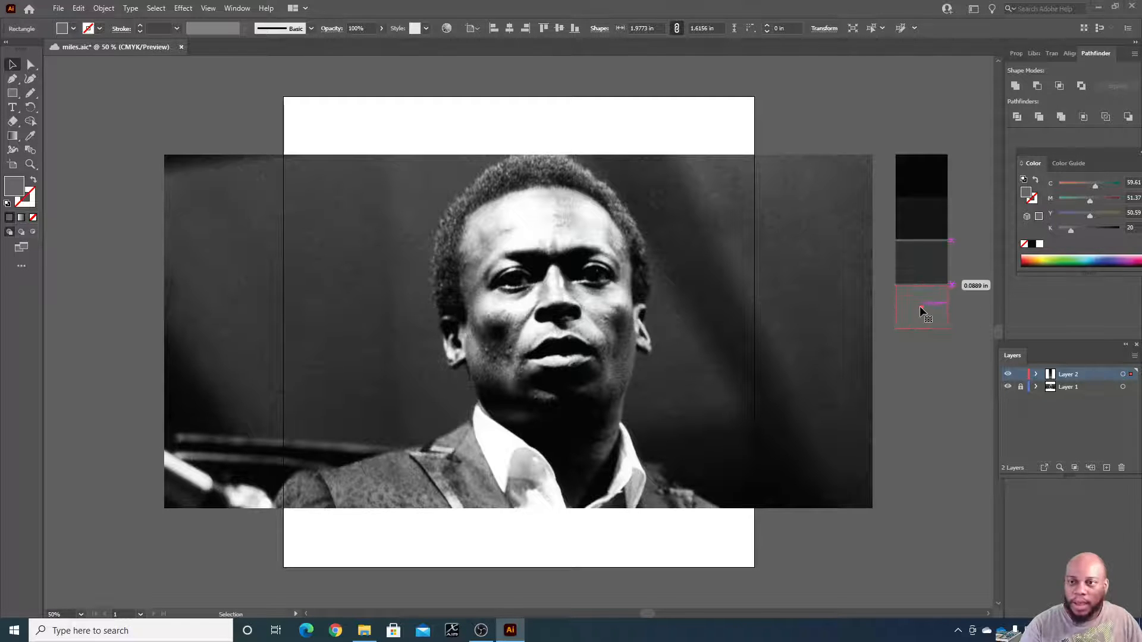
# Duplicate the fourth swatch below itself and recolor the copy with a gray (K about 24%) sampled from the cheek
pyautogui.moveTo(919, 306); pyautogui.dragTo(918, 351)
pyautogui.press('i')
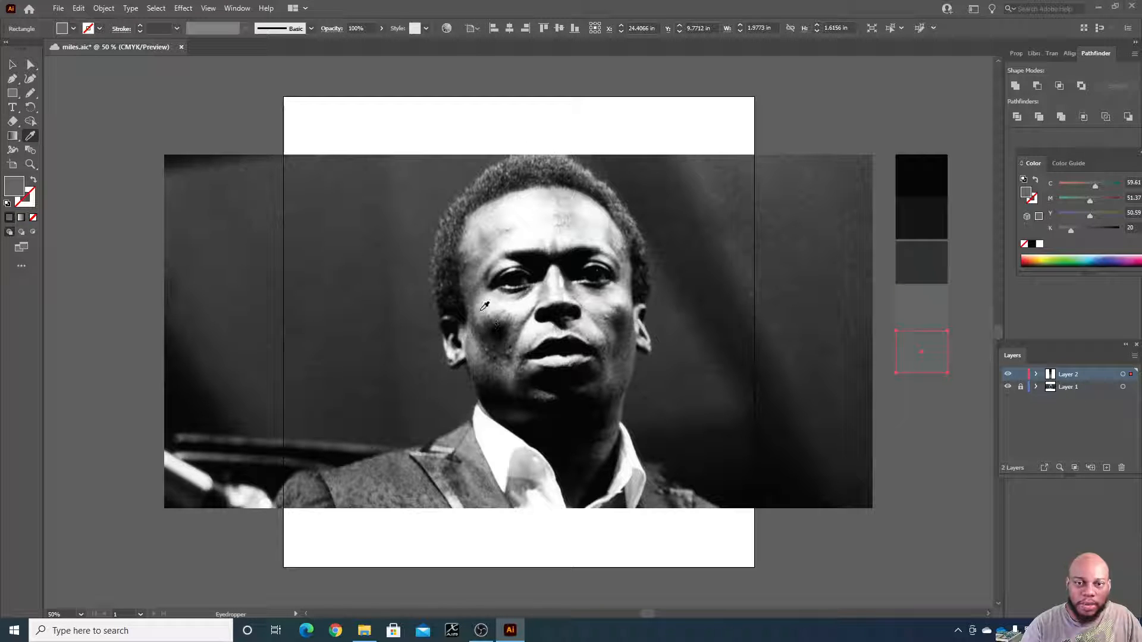
pyautogui.click(483, 288)
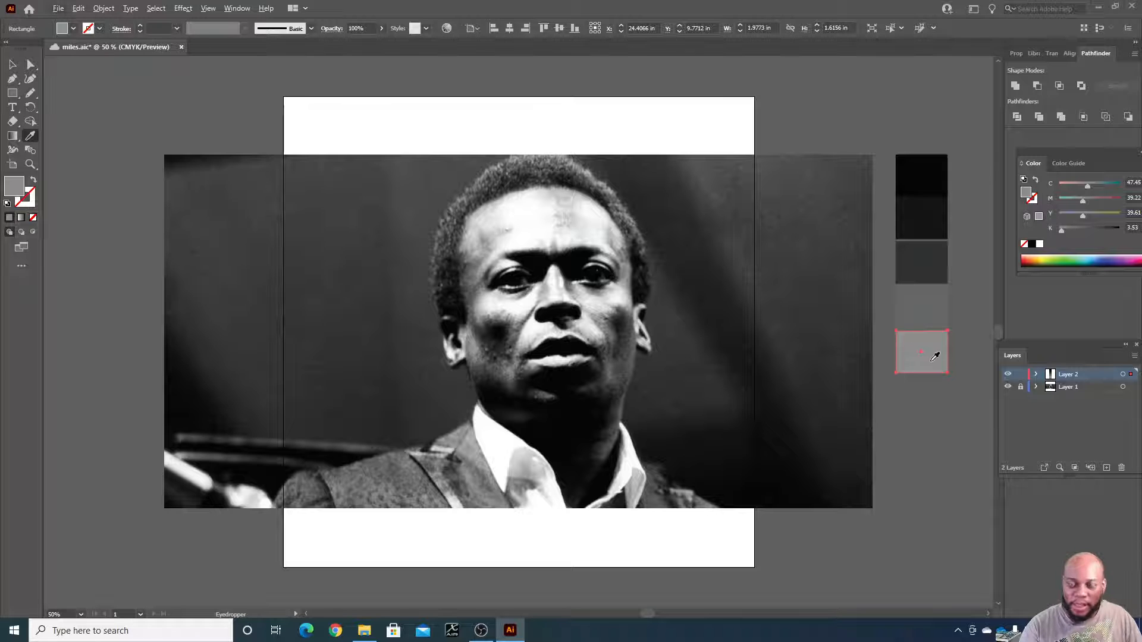
pyautogui.hotkey('alt', 'v')
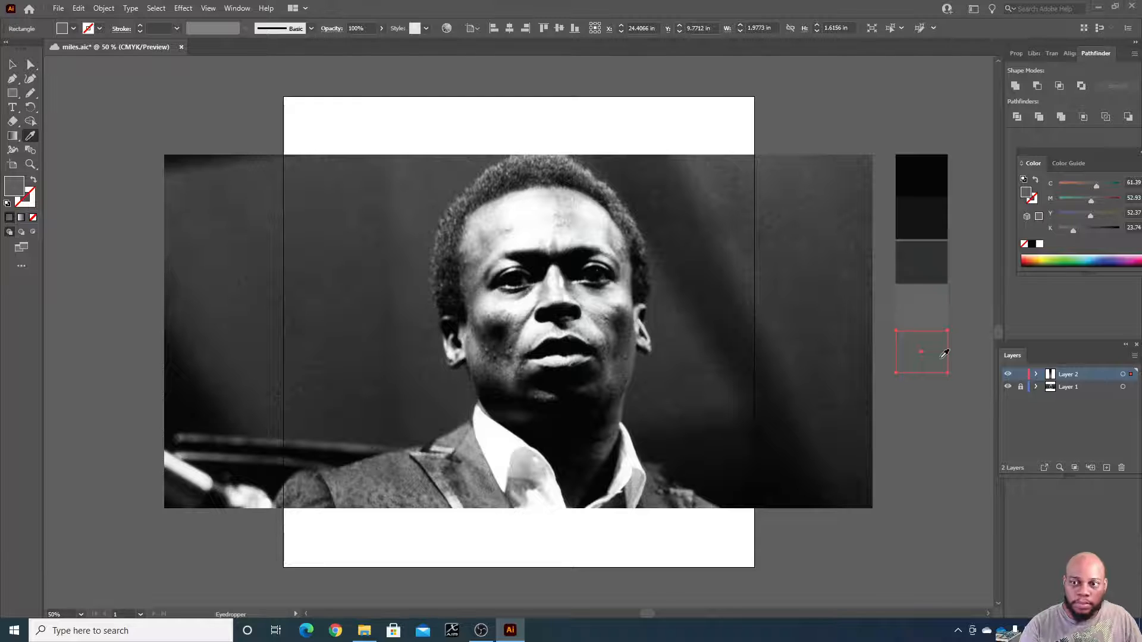
pyautogui.press('v')
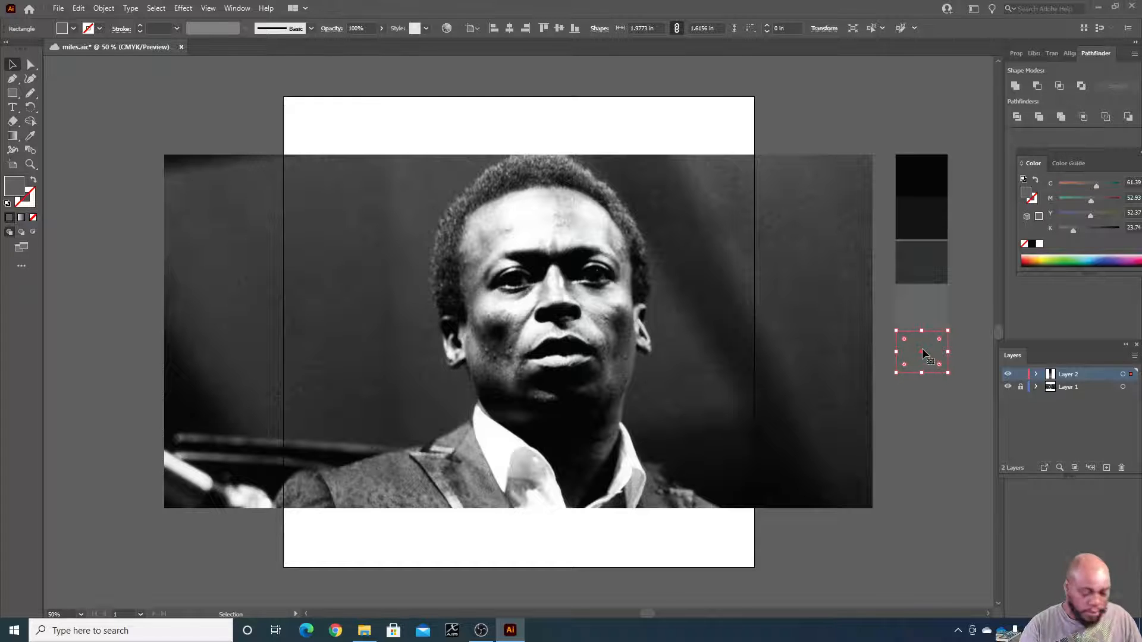
# Duplicate the fifth swatch below itself and swap the fourth and fifth swatches so the slightly darker gray sits higher
pyautogui.moveTo(922, 355); pyautogui.dragTo(919, 395)
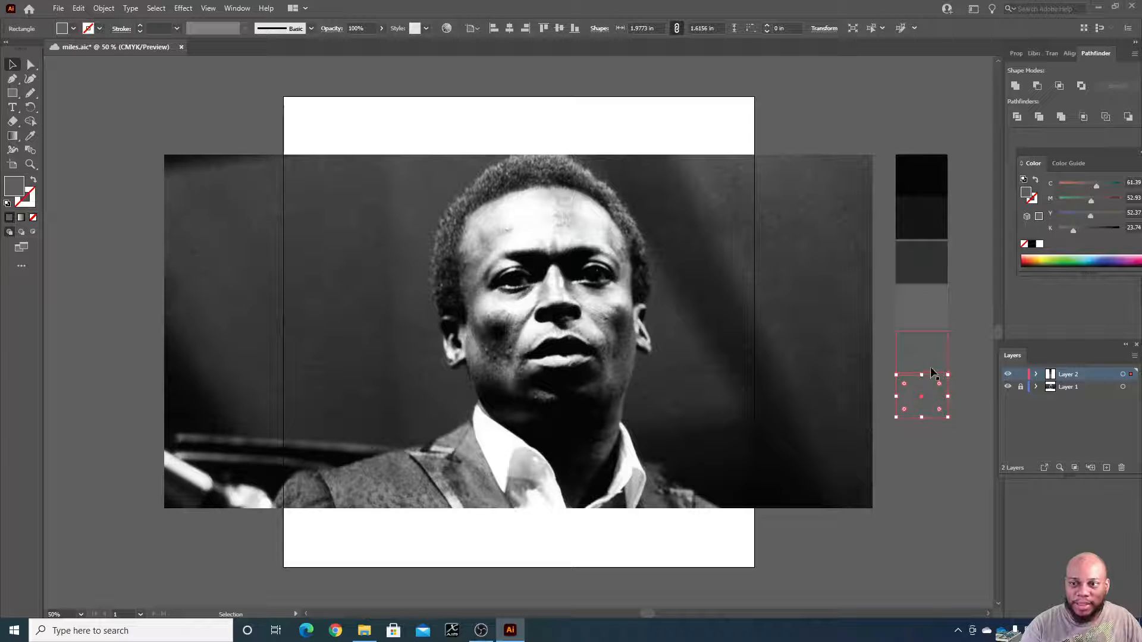
pyautogui.click(921, 304)
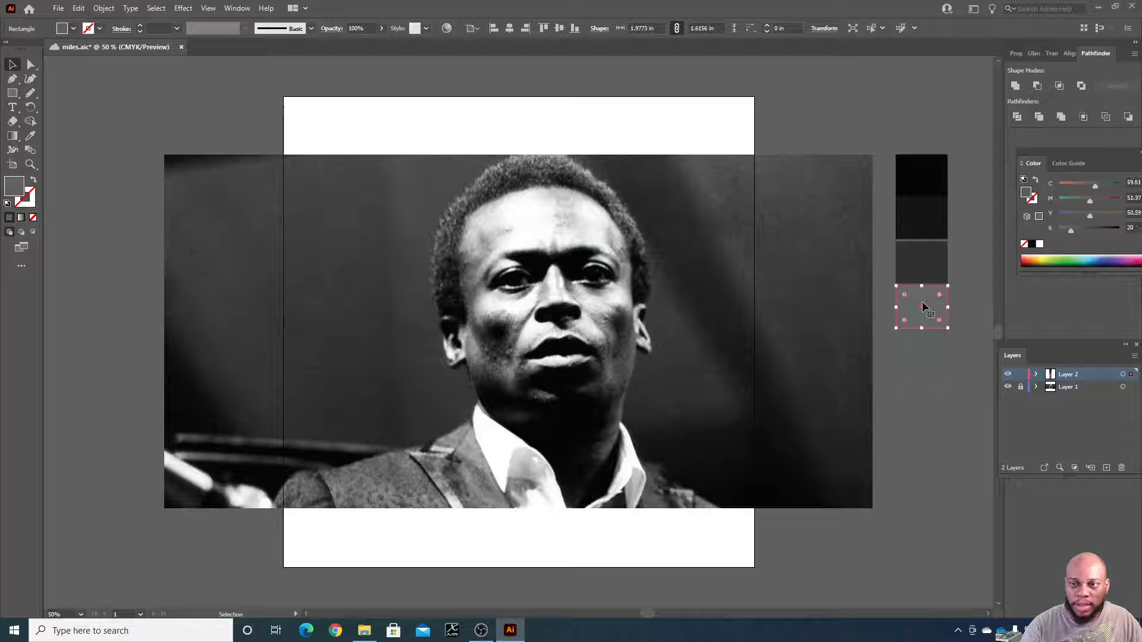
pyautogui.click(927, 347)
pyautogui.moveTo(926, 345); pyautogui.dragTo(926, 312)
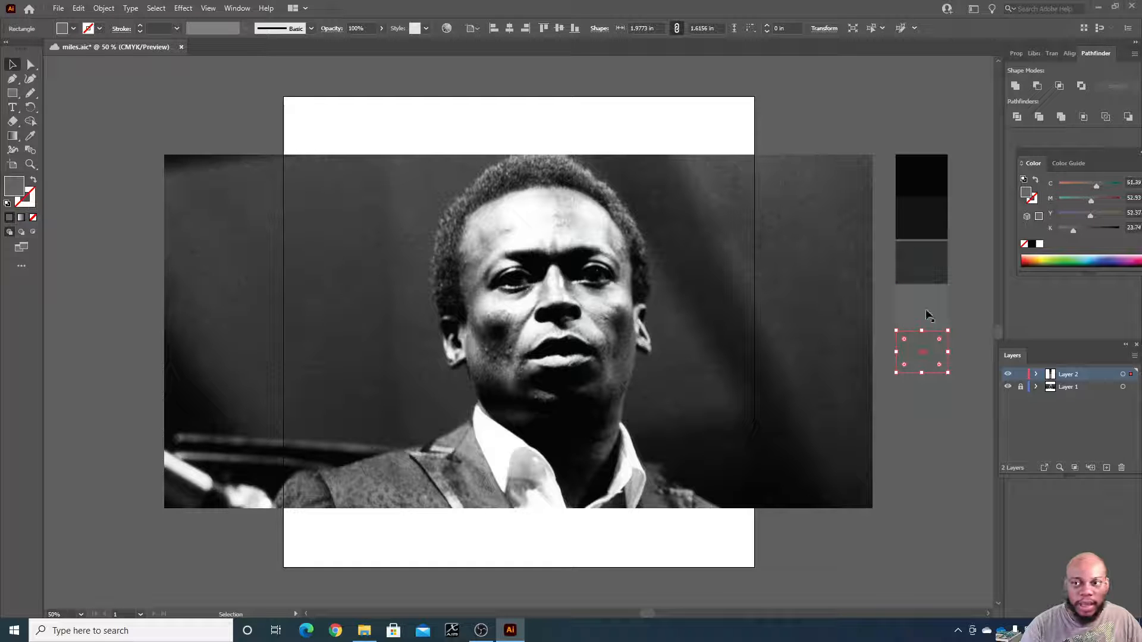
pyautogui.click(932, 348)
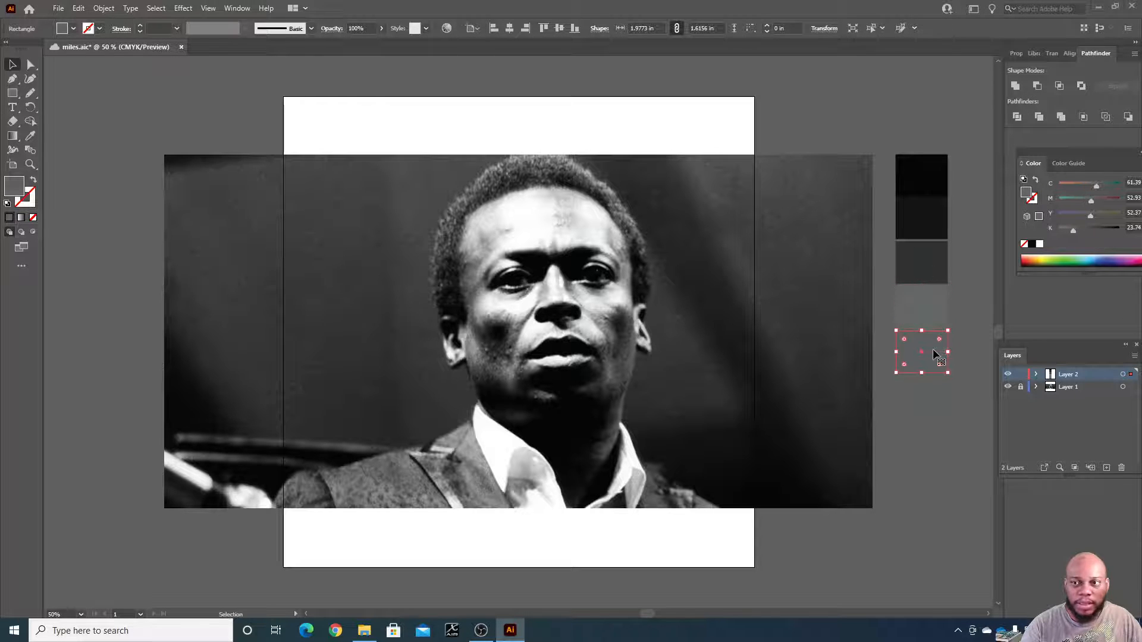
pyautogui.click(934, 301)
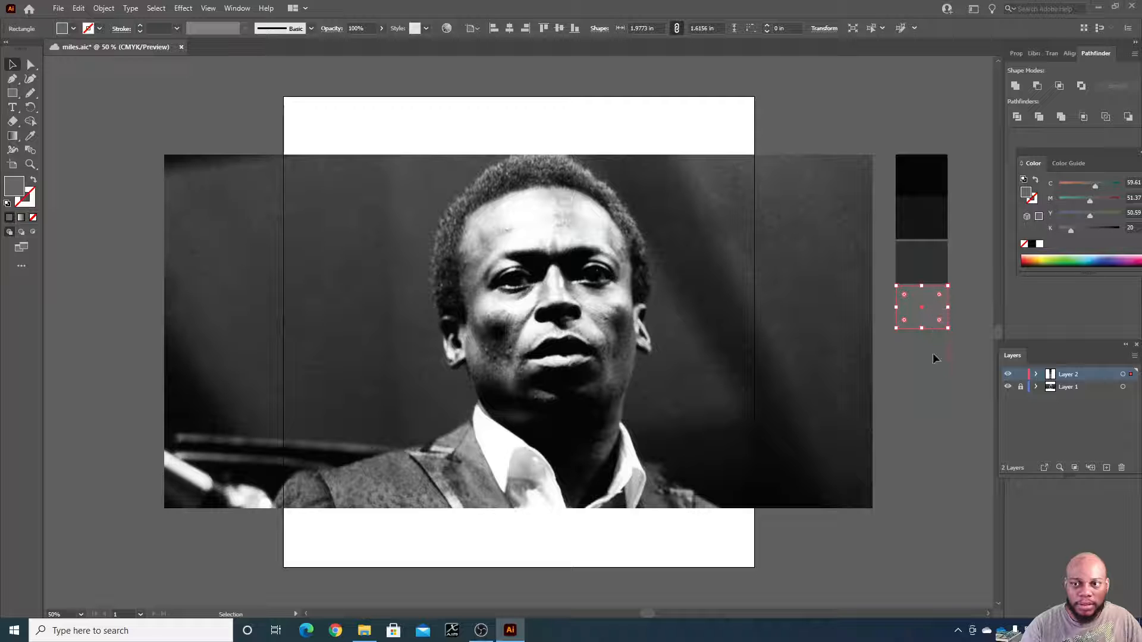
pyautogui.click(933, 352)
pyautogui.moveTo(934, 312)
pyautogui.mouseDown()
pyautogui.moveTo(950, 373)
pyautogui.moveTo(930, 438)
pyautogui.moveTo(929, 301)
pyautogui.moveTo(929, 313)
pyautogui.mouseUp()
pyautogui.moveTo(937, 445); pyautogui.dragTo(938, 309)
pyautogui.click(933, 309)
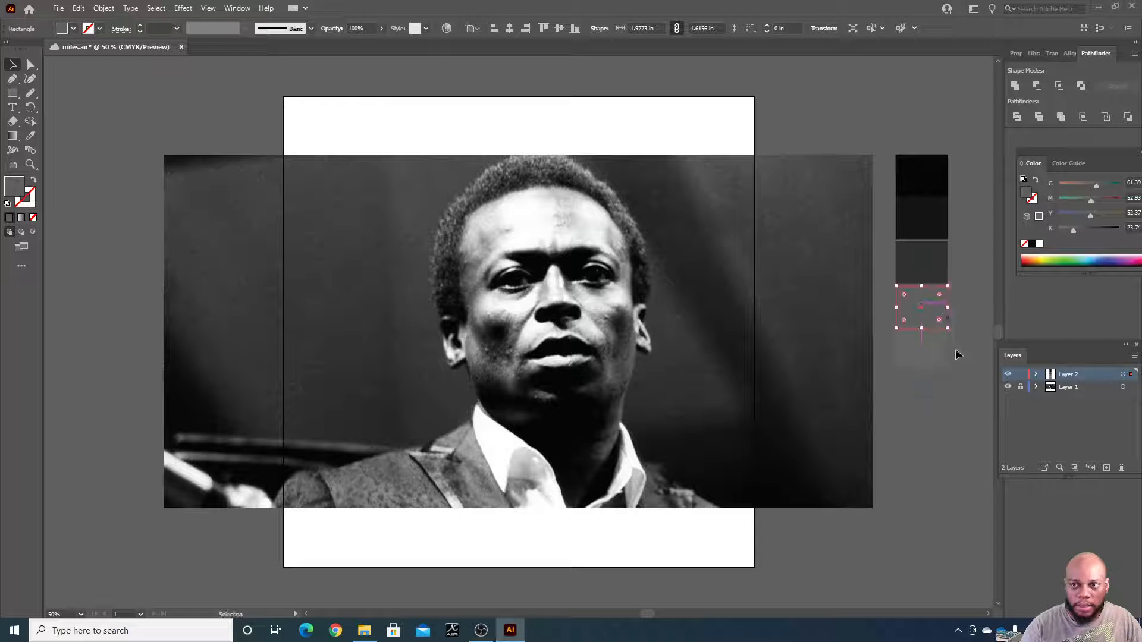
pyautogui.click(933, 345)
pyautogui.click(935, 307)
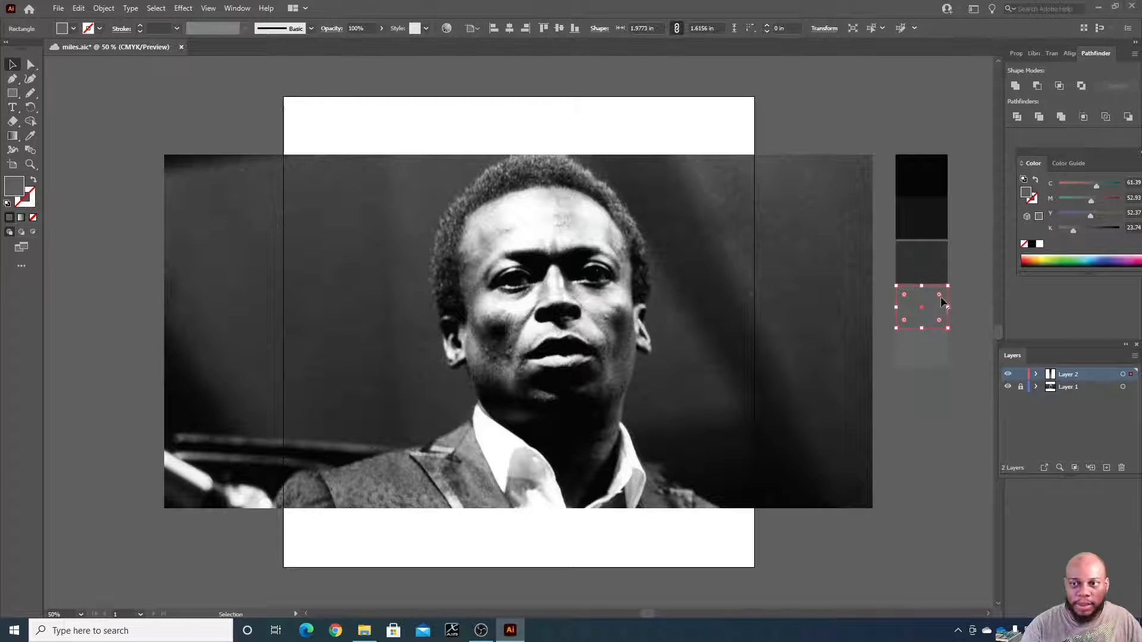
pyautogui.click(929, 349)
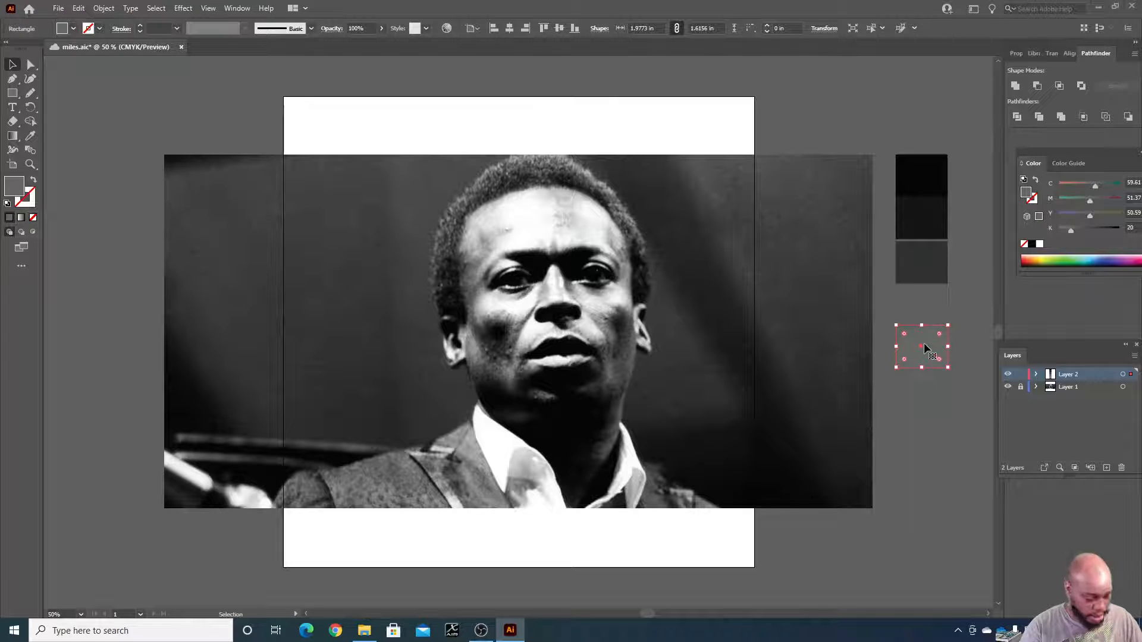
# Recolor the sixth swatch with a light gray (C about 21%, K 0%) sampled from the highlight below the eye
pyautogui.moveTo(927, 348); pyautogui.dragTo(923, 405)
pyautogui.press('i')
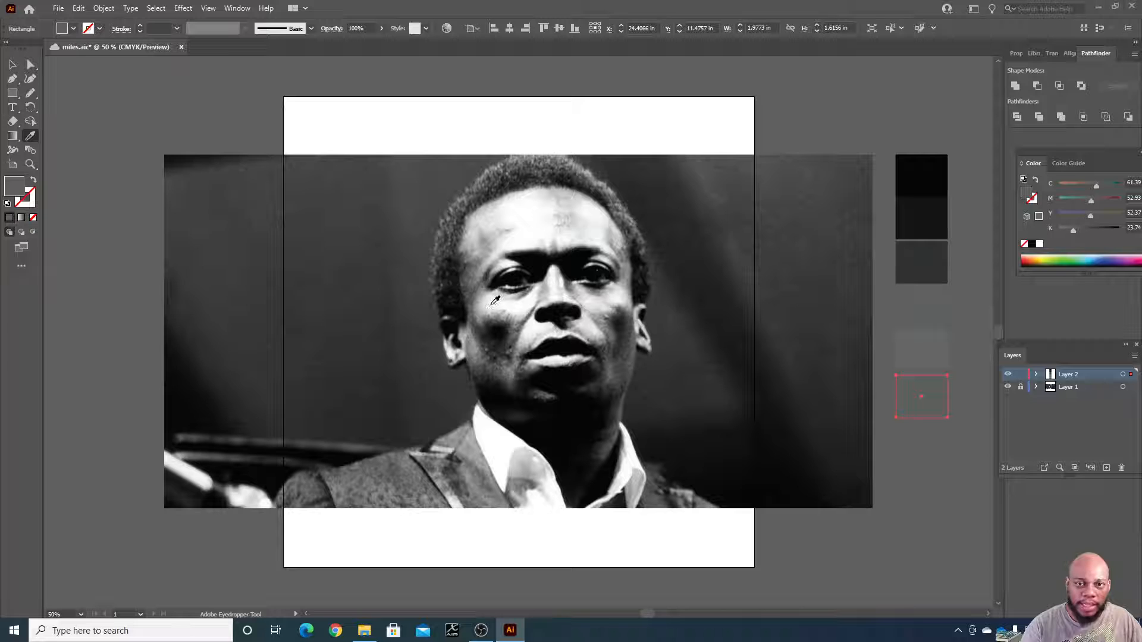
pyautogui.click(493, 303)
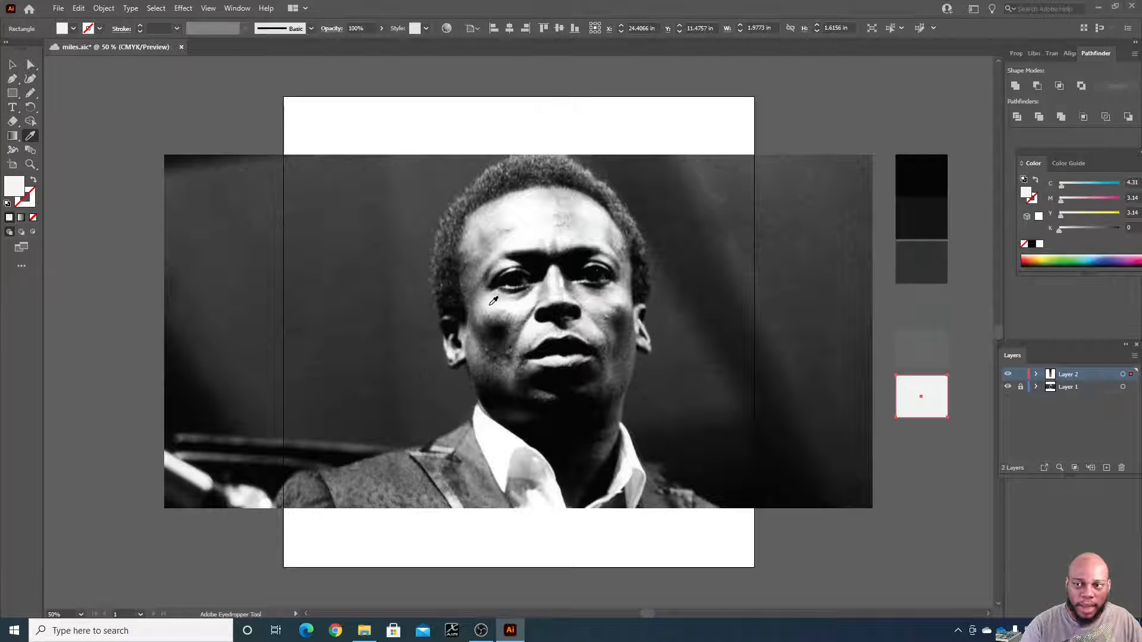
pyautogui.click(487, 304)
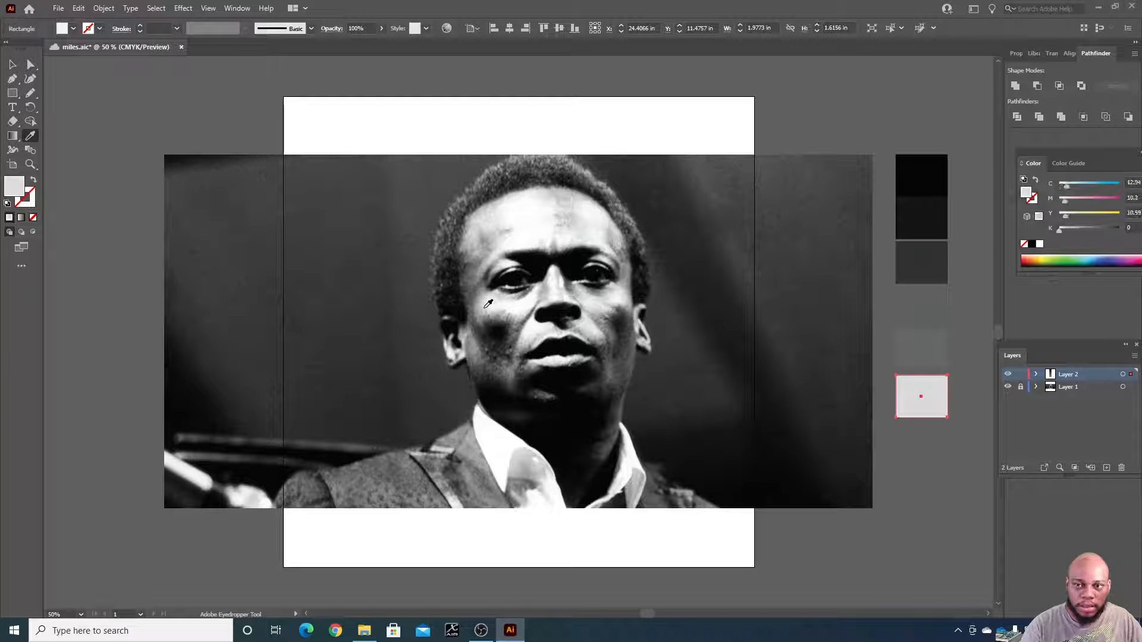
pyautogui.click(487, 305)
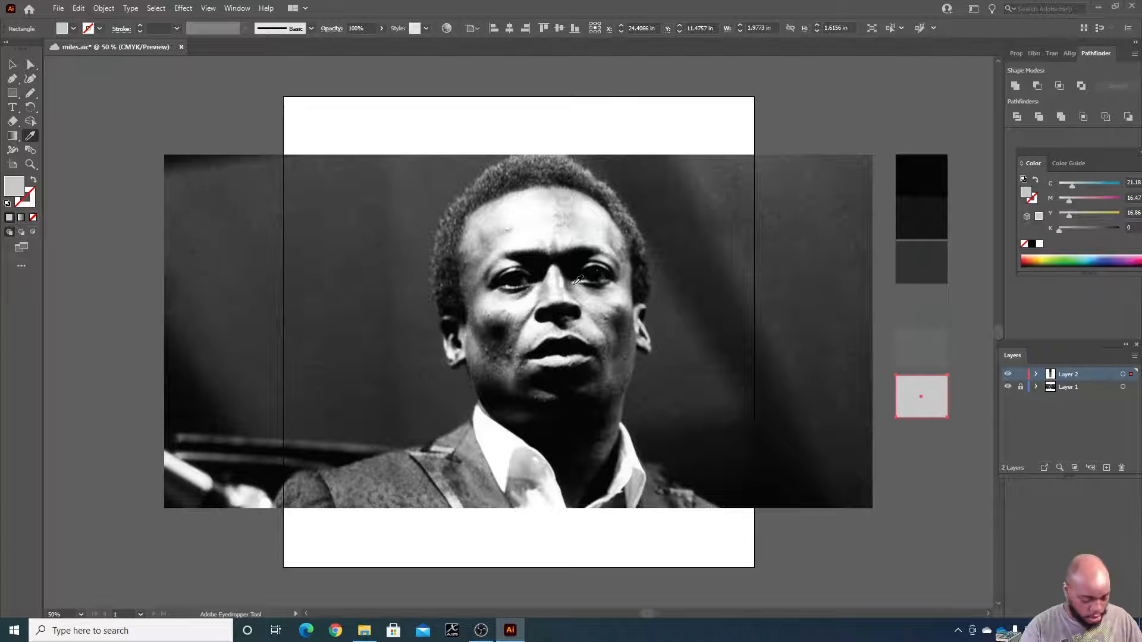
pyautogui.press('v')
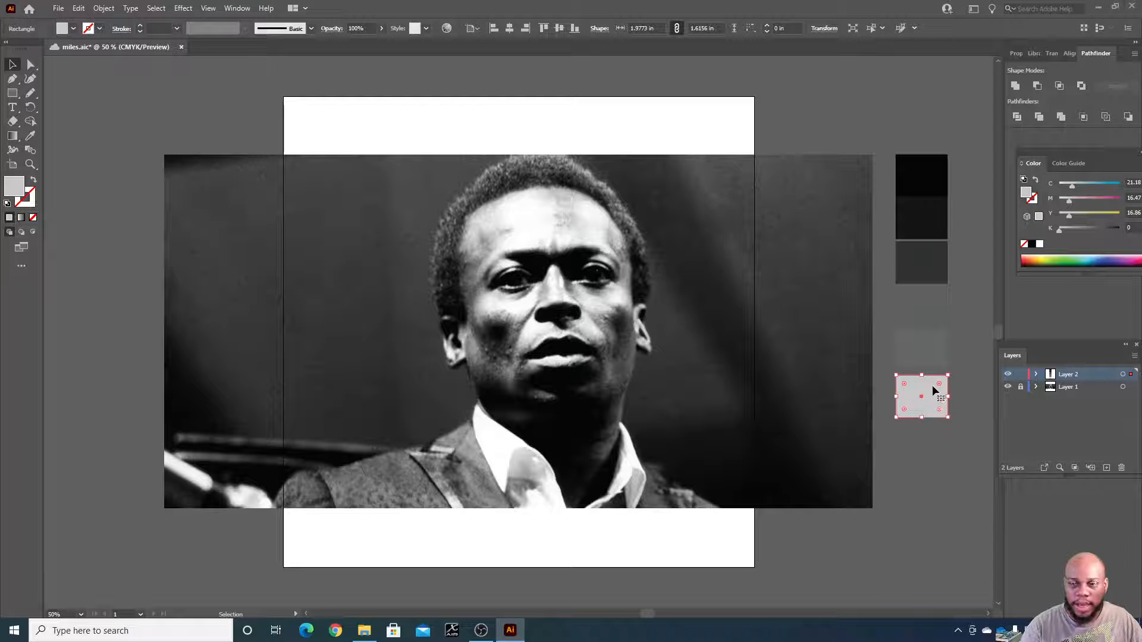
# Duplicate the light gray swatch below itself, recolor the copy with white sampled from the forehead, and deselect it
pyautogui.click(922, 433)
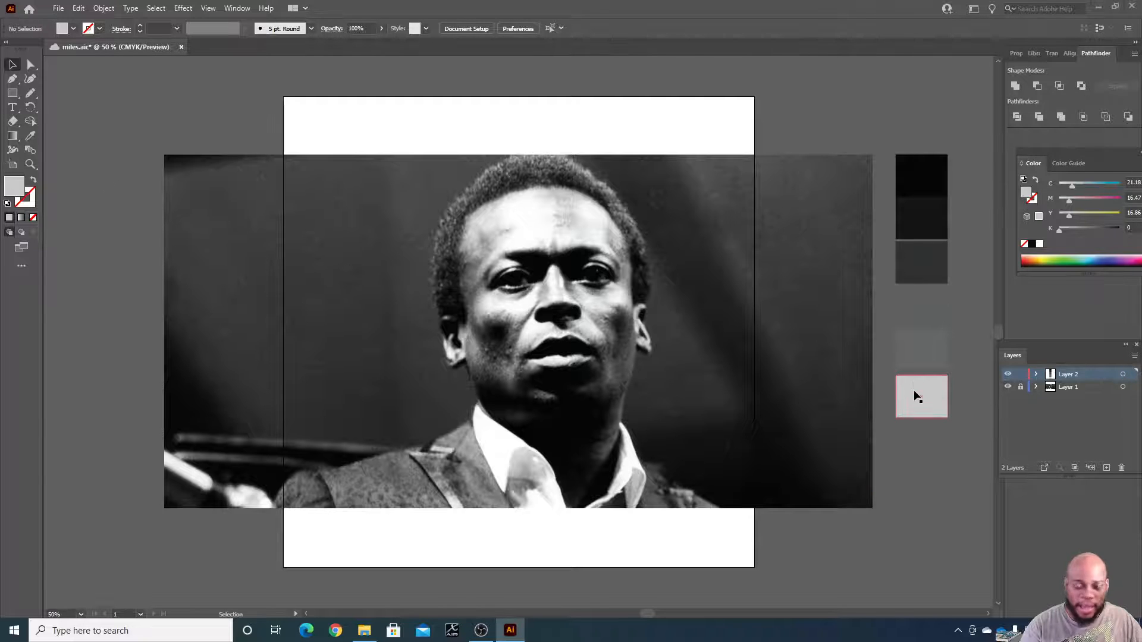
pyautogui.moveTo(922, 401); pyautogui.dragTo(923, 445)
pyautogui.press('i')
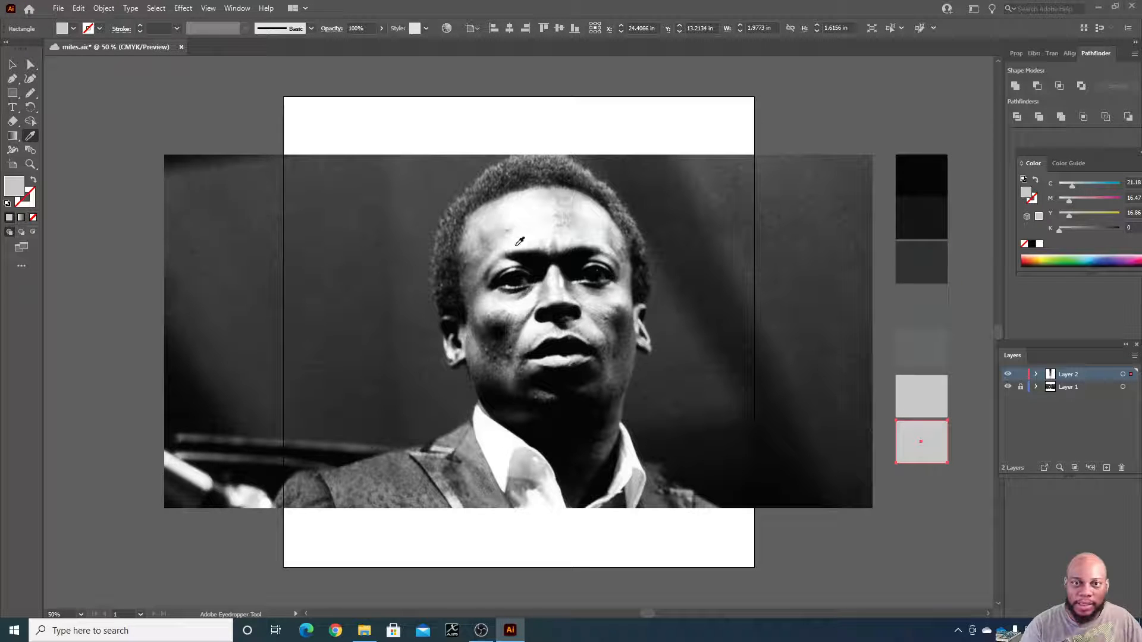
pyautogui.click(521, 239)
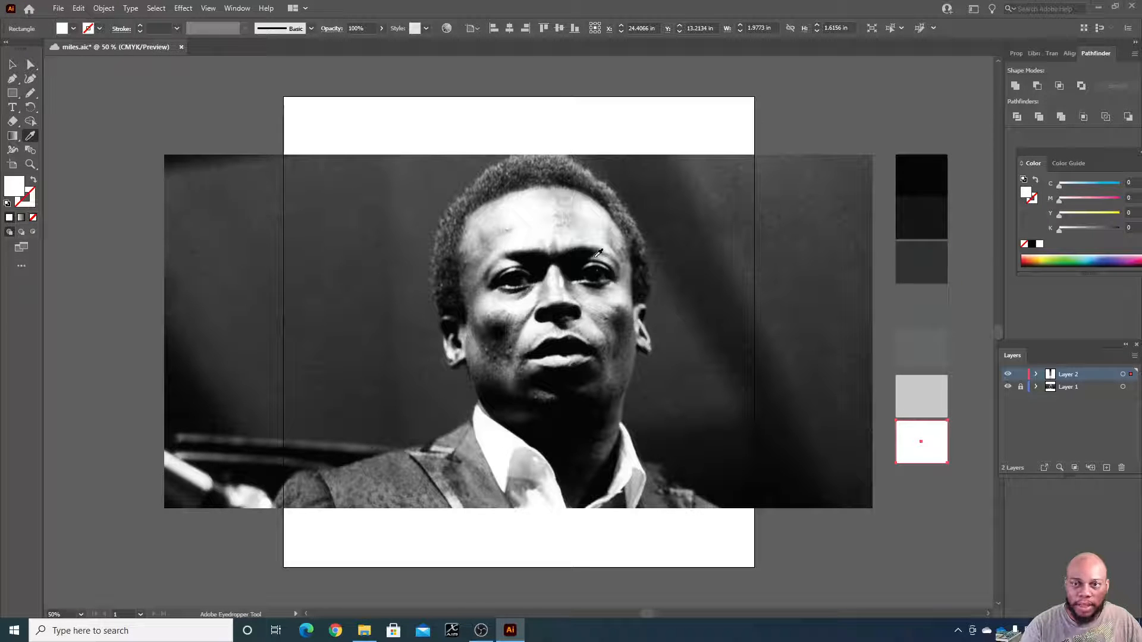
pyautogui.press('v')
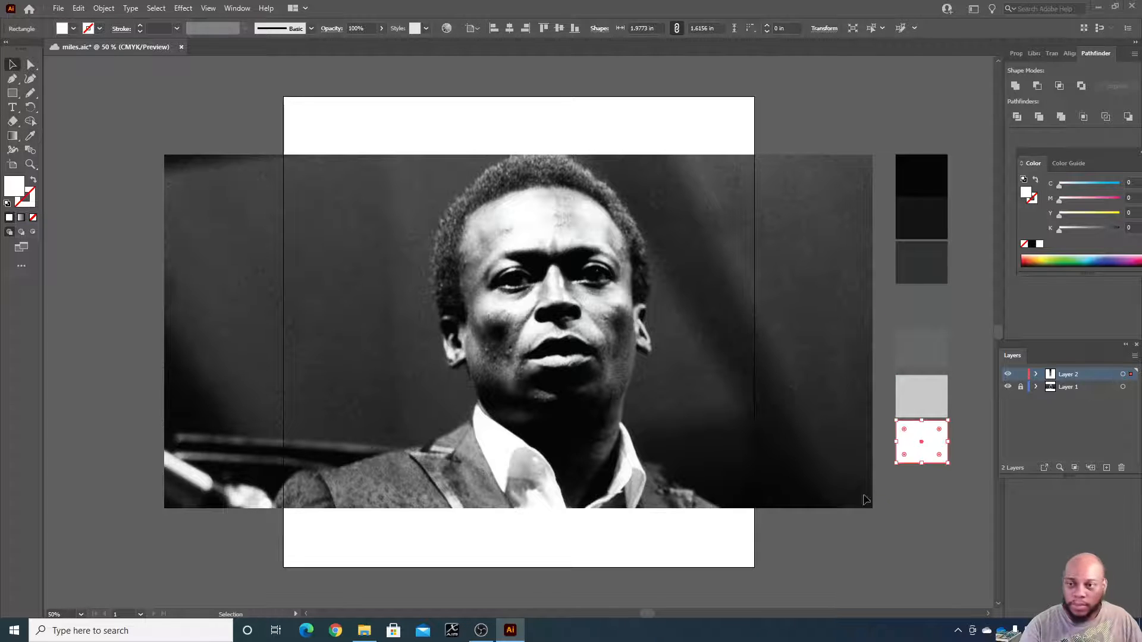
pyautogui.click(906, 523)
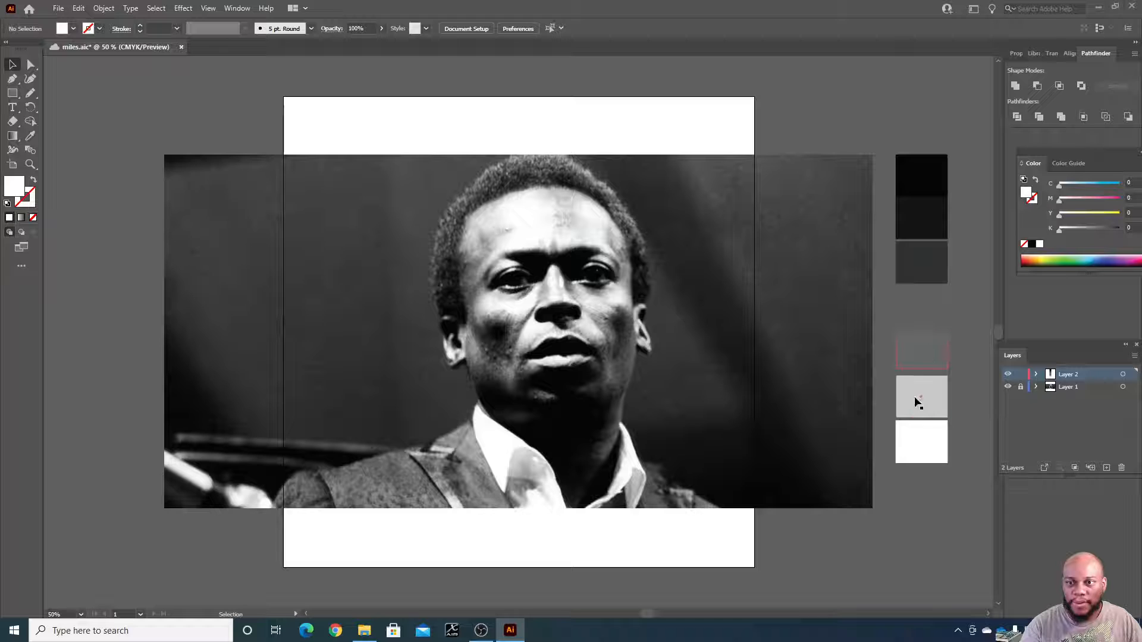
# Lock Layer 2 containing the swatches and add a new Layer 3 above it
pyautogui.click(1020, 374)
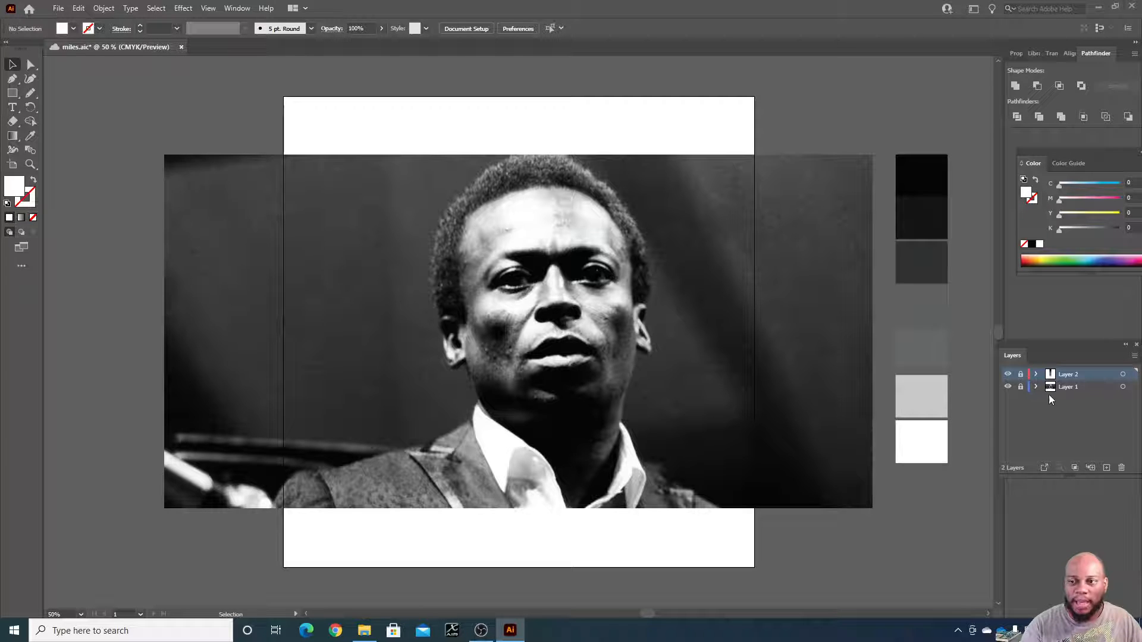
pyautogui.click(1106, 467)
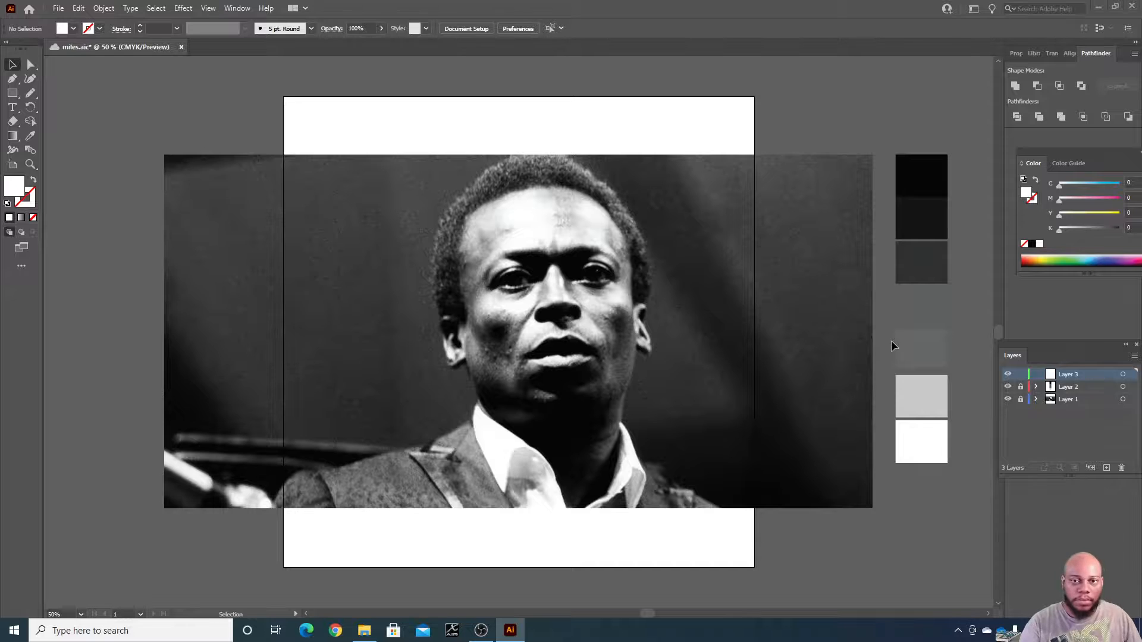
# Save the document with its finished swatch palette and new layer
pyautogui.hotkey('ctrl', '1')
pyautogui.hotkey('ctrl', '=')
pyautogui.scroll(-3, 603, 215)
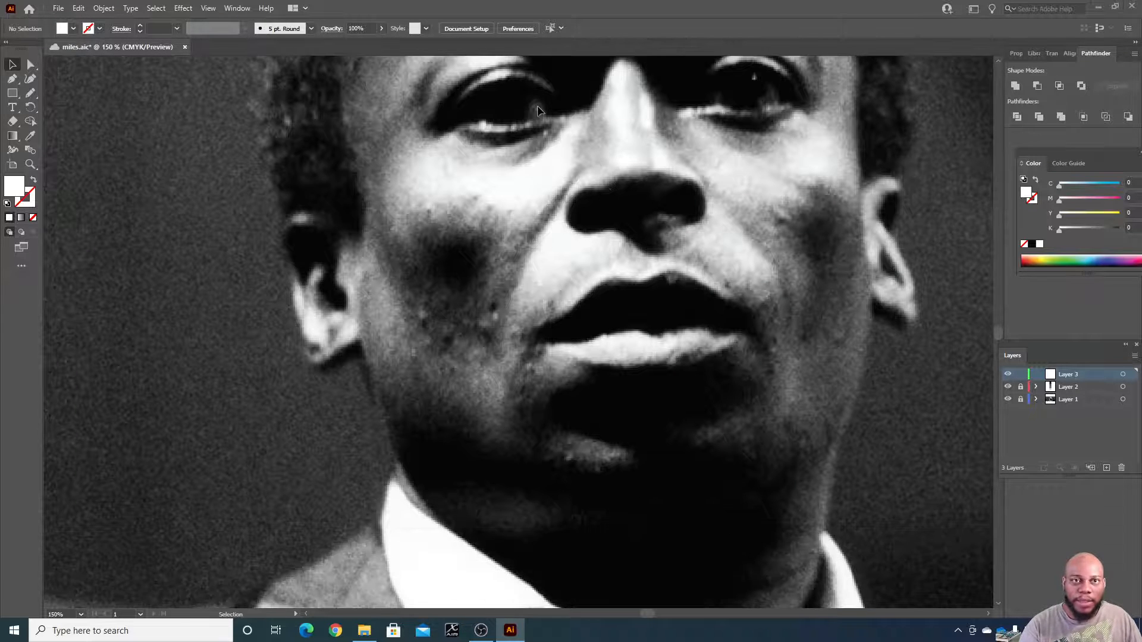
pyautogui.scroll(-2, 603, 262)
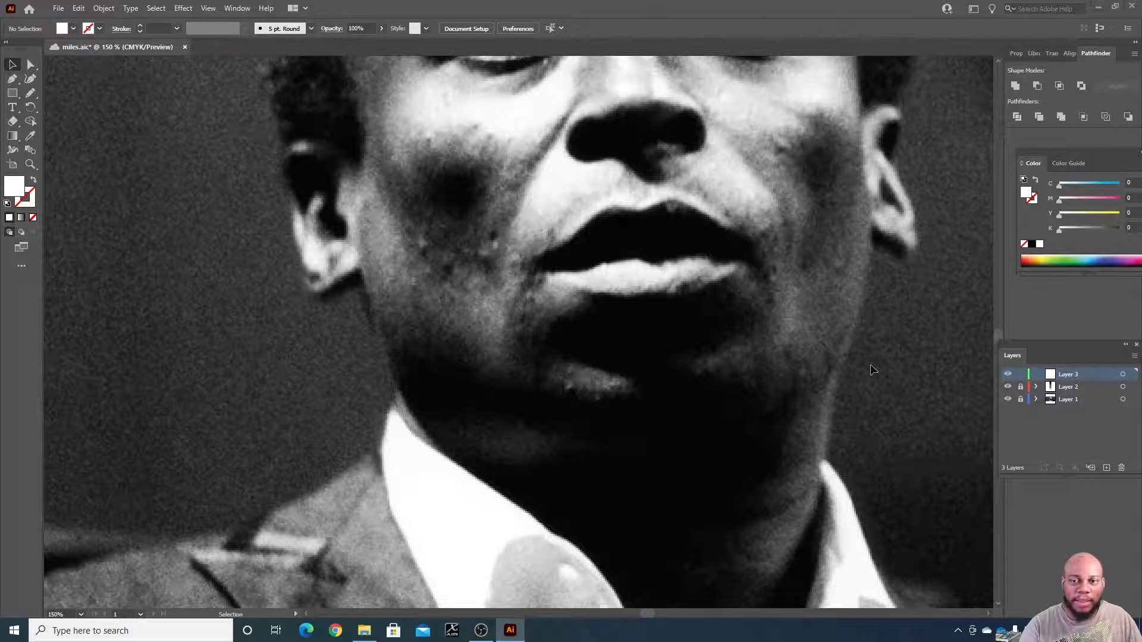
pyautogui.scroll(-3, 870, 357)
pyautogui.hotkey('ctrl', 's')
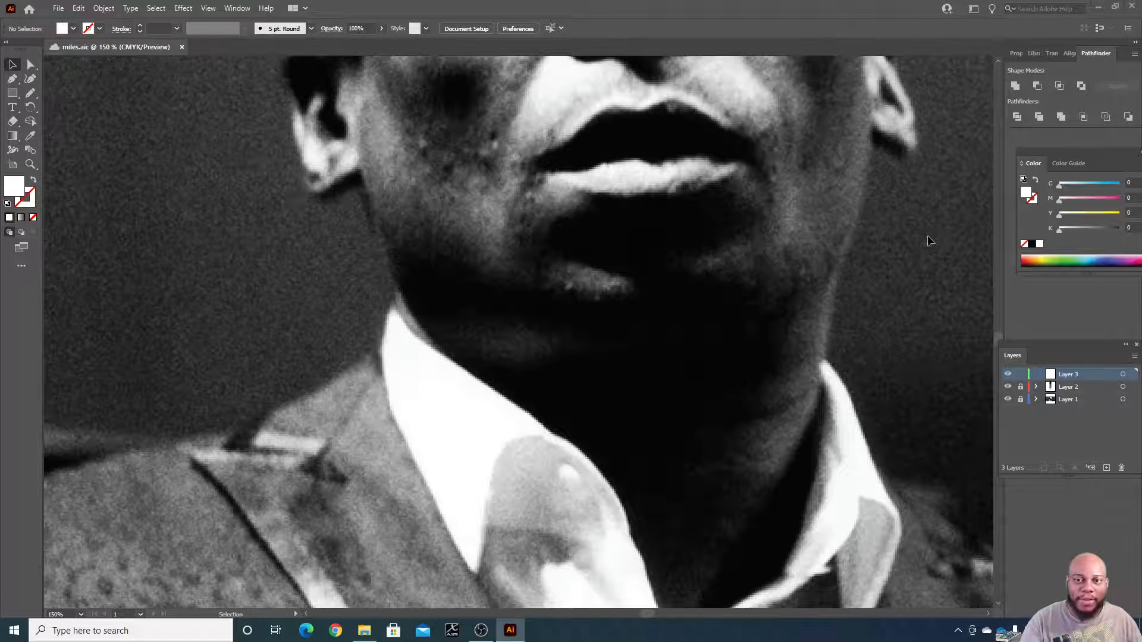
# Sample the darkest black swatch (C 74.9, M 67.84, Y 67.06, K 89.41) as the fill and activate the Pencil tool over the face
pyautogui.scroll(-3, 858, 272)
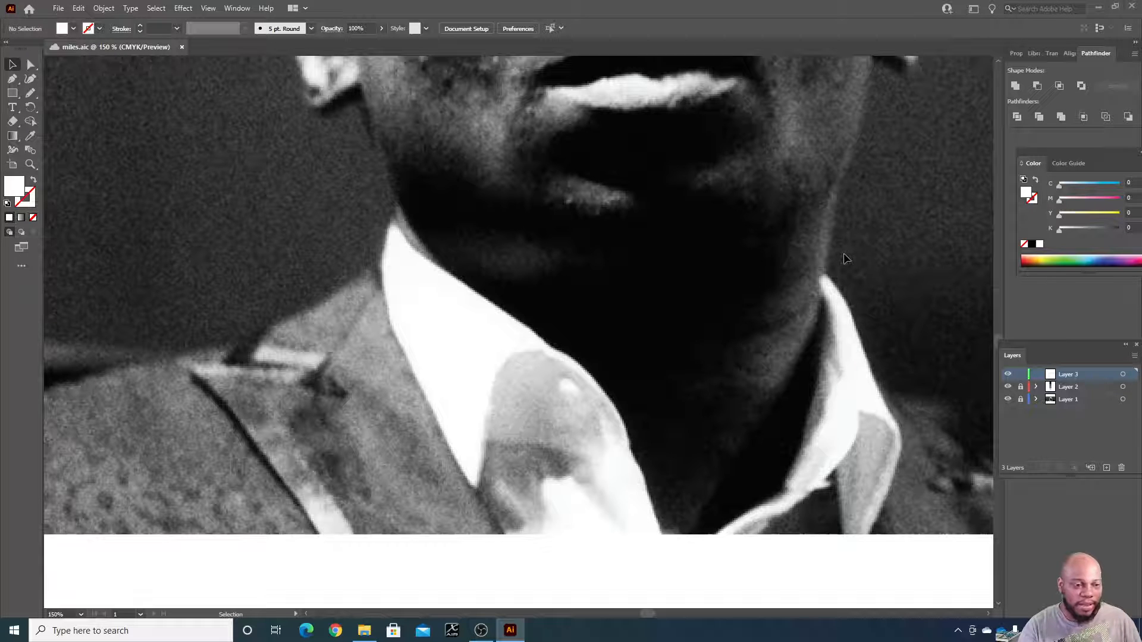
pyautogui.scroll(1, 889, 266)
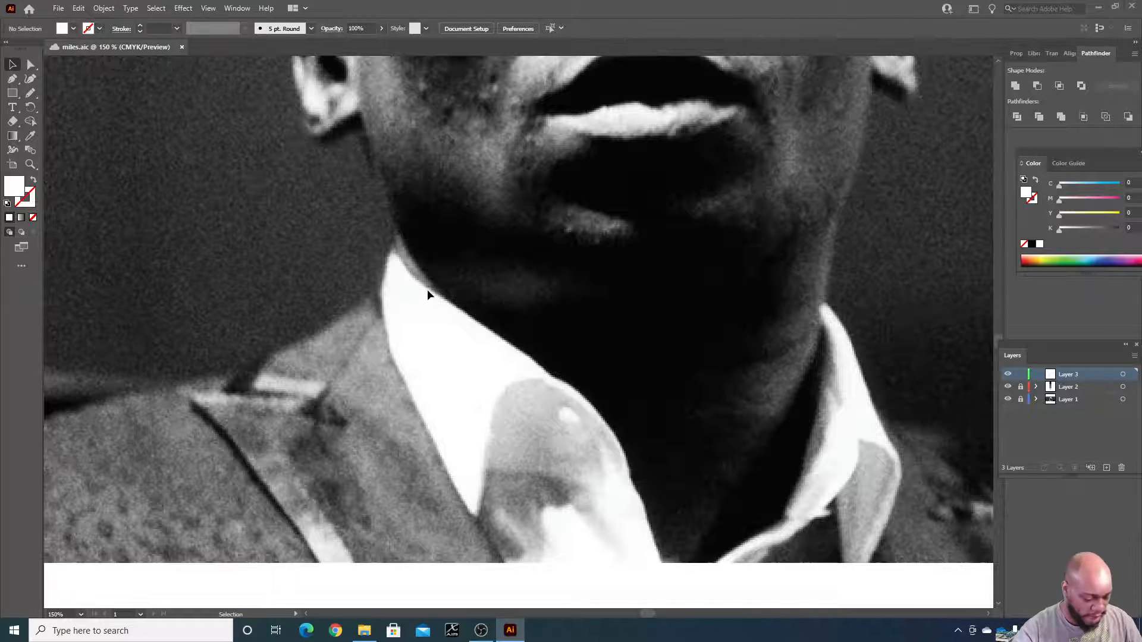
pyautogui.press('n')
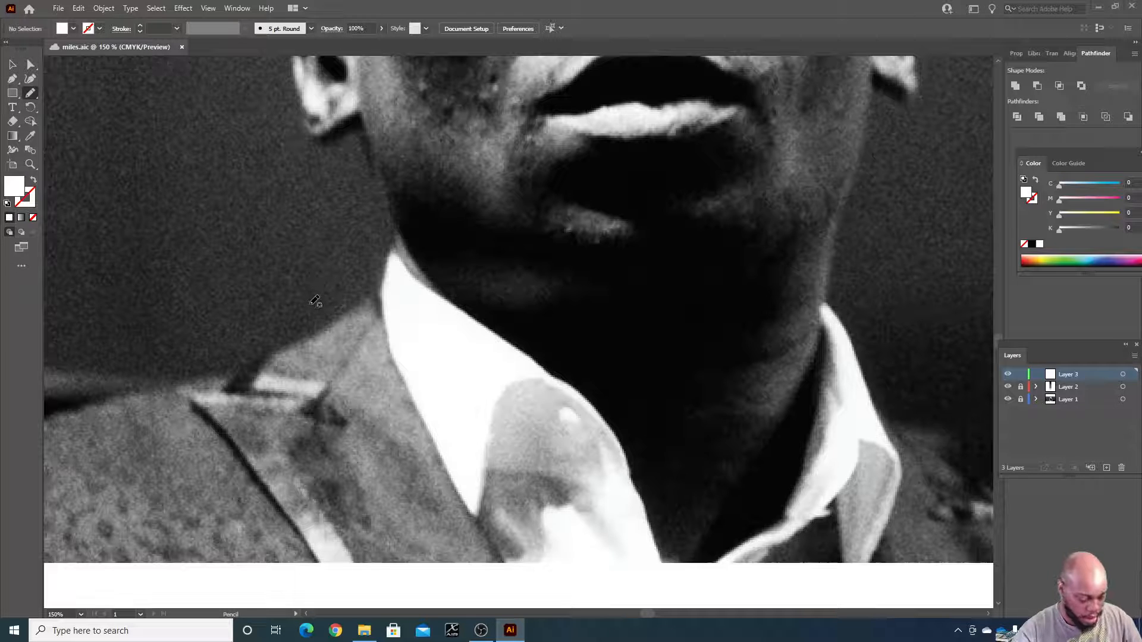
pyautogui.press('i')
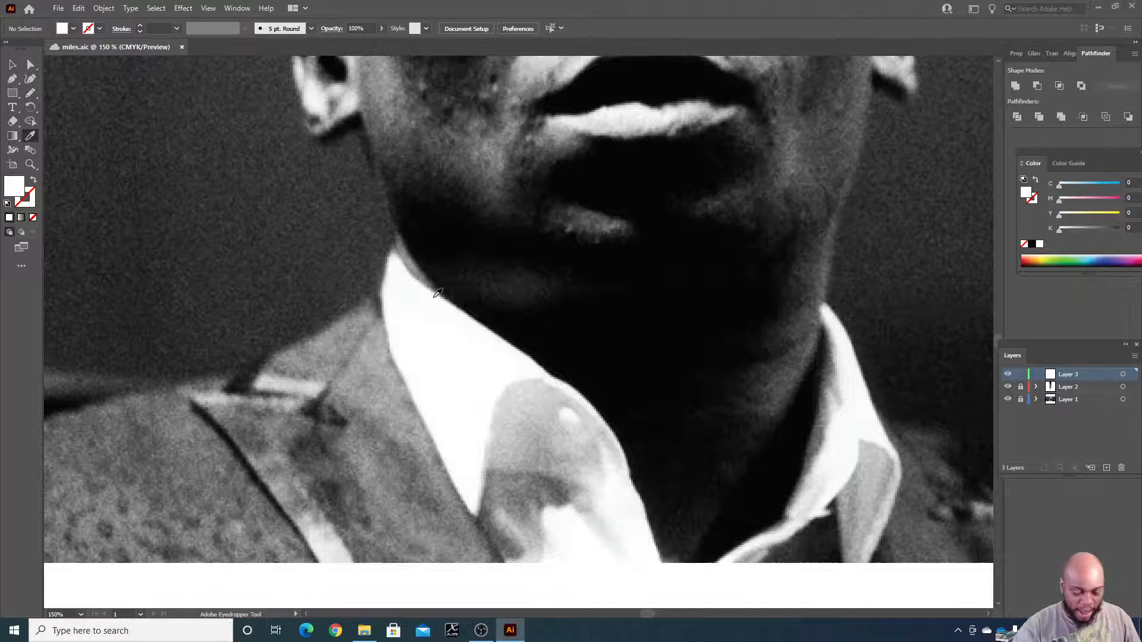
pyautogui.hotkey('ctrl', '-')
pyautogui.hotkey('ctrl', '-')
pyautogui.hotkey('ctrl', '-')
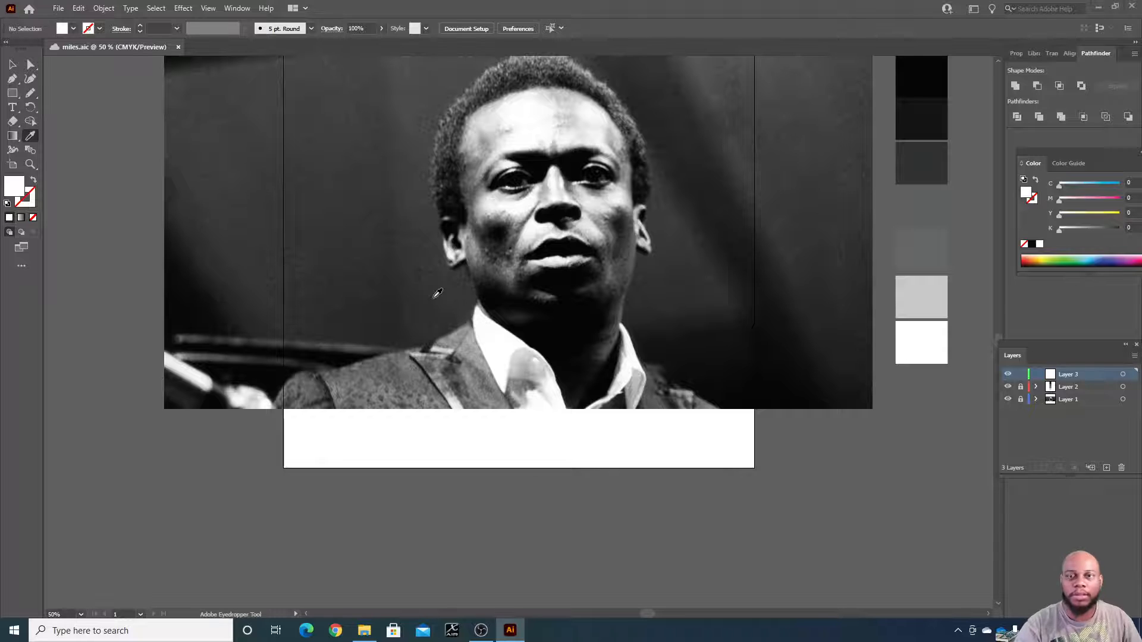
pyautogui.scroll(4, 660, 113)
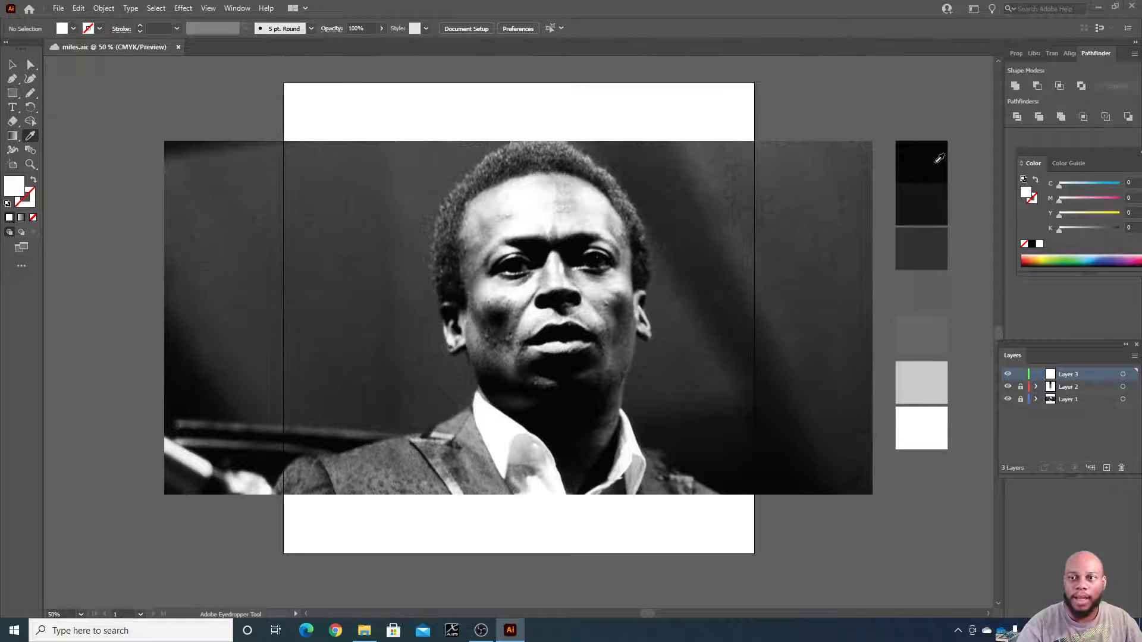
pyautogui.click(913, 157)
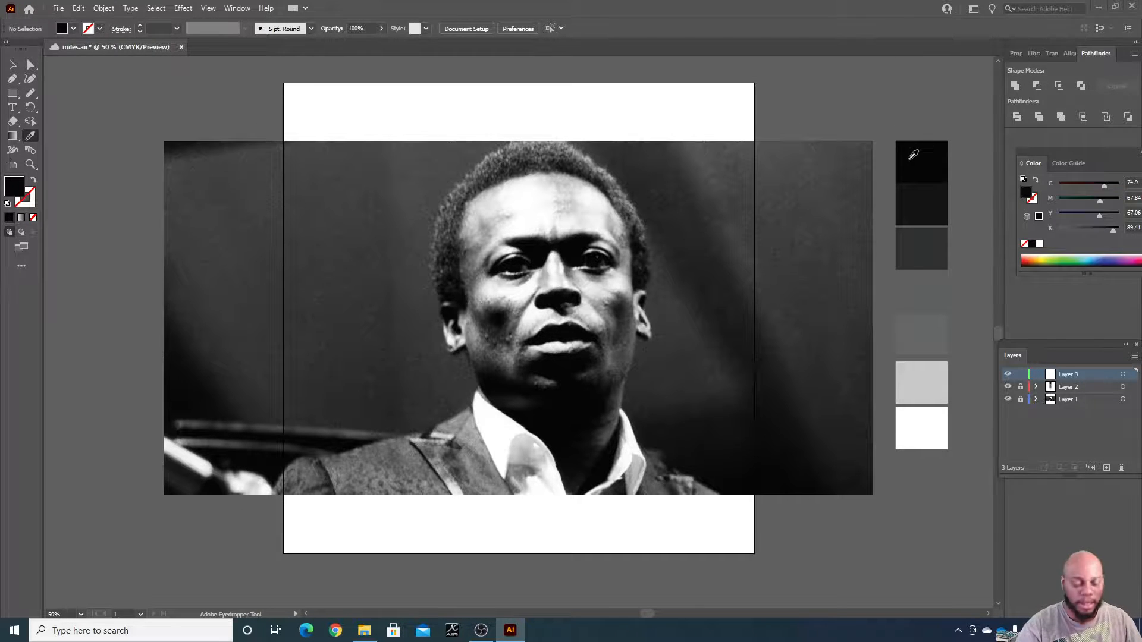
pyautogui.hotkey('ctrl', '+')
pyautogui.hotkey('ctrl', '+')
pyautogui.hotkey('ctrl', '+')
pyautogui.scroll(-3, 904, 238)
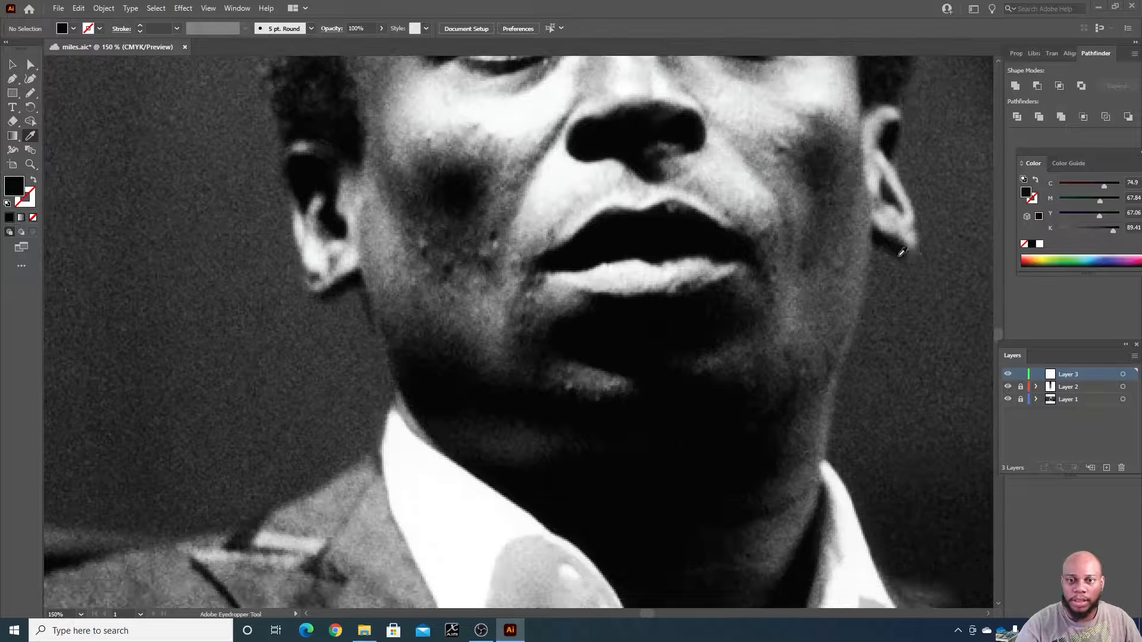
pyautogui.scroll(6, 951, 246)
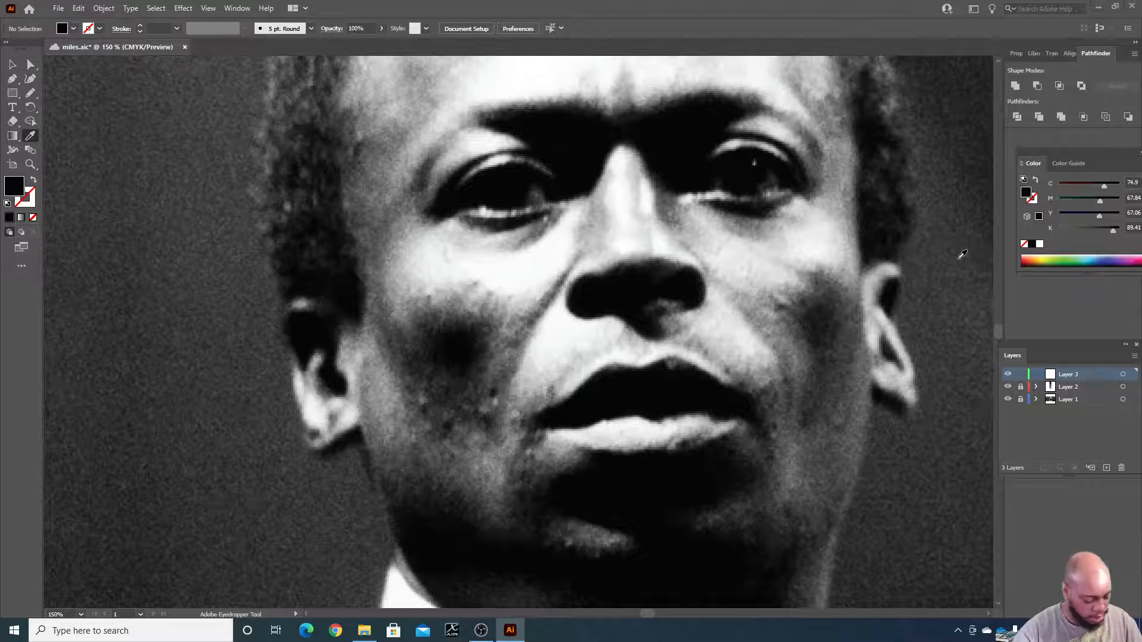
pyautogui.press('n')
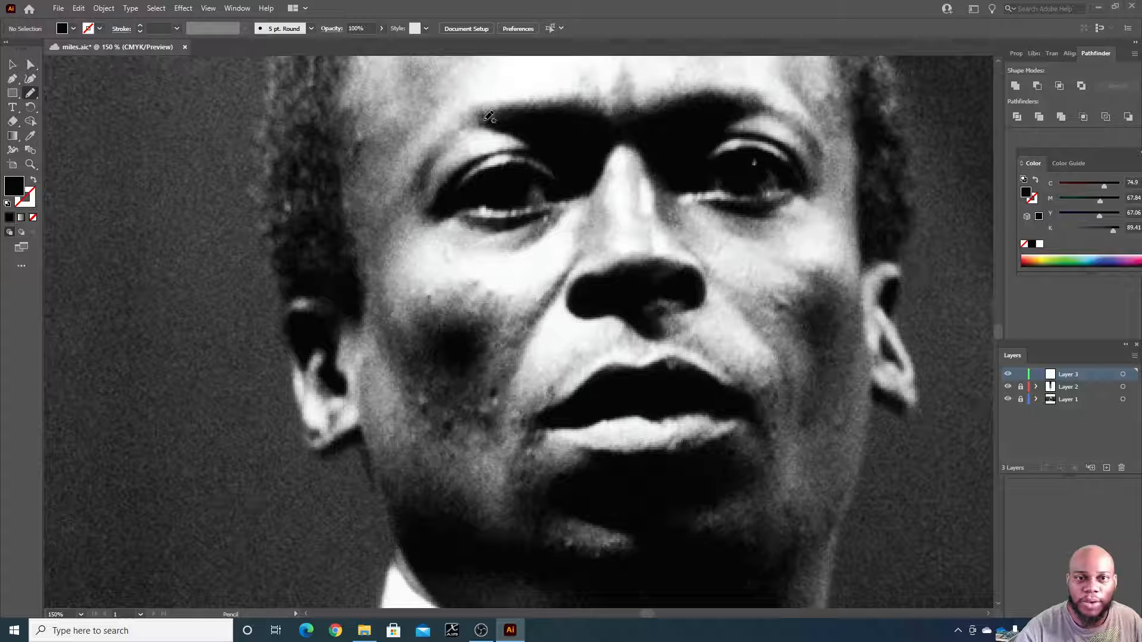
pyautogui.moveTo(481, 121)
pyautogui.mouseDown()
pyautogui.moveTo(571, 108)
pyautogui.moveTo(627, 130)
pyautogui.moveTo(609, 156)
pyautogui.mouseUp()
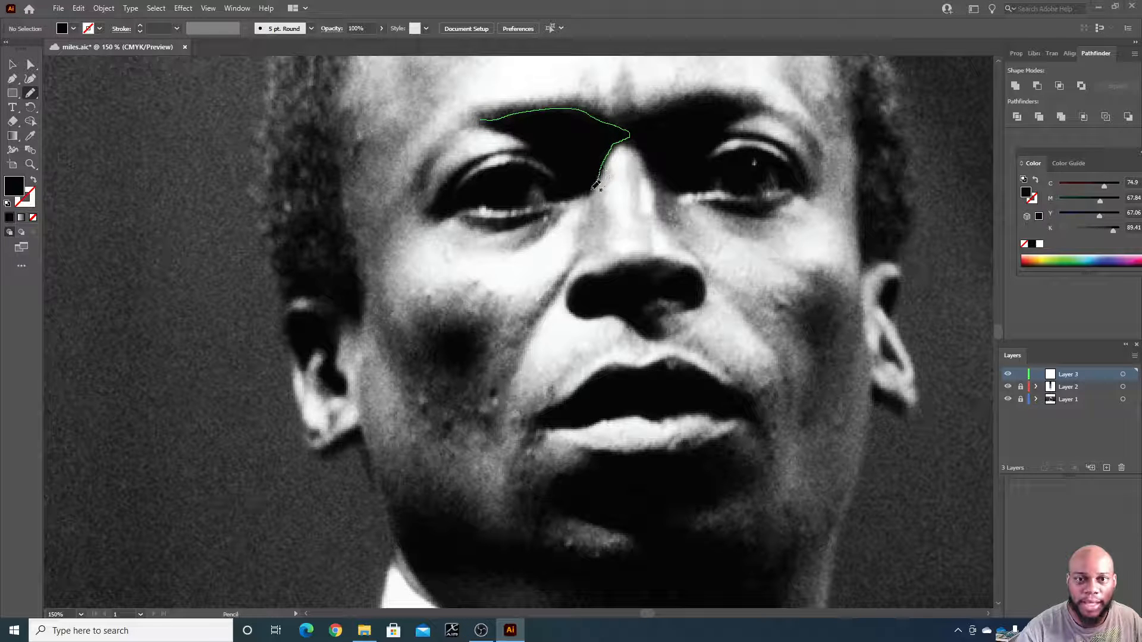
pyautogui.moveTo(587, 191)
pyautogui.mouseDown()
pyautogui.moveTo(547, 197)
pyautogui.moveTo(521, 166)
pyautogui.moveTo(500, 167)
pyautogui.moveTo(454, 198)
pyautogui.mouseUp()
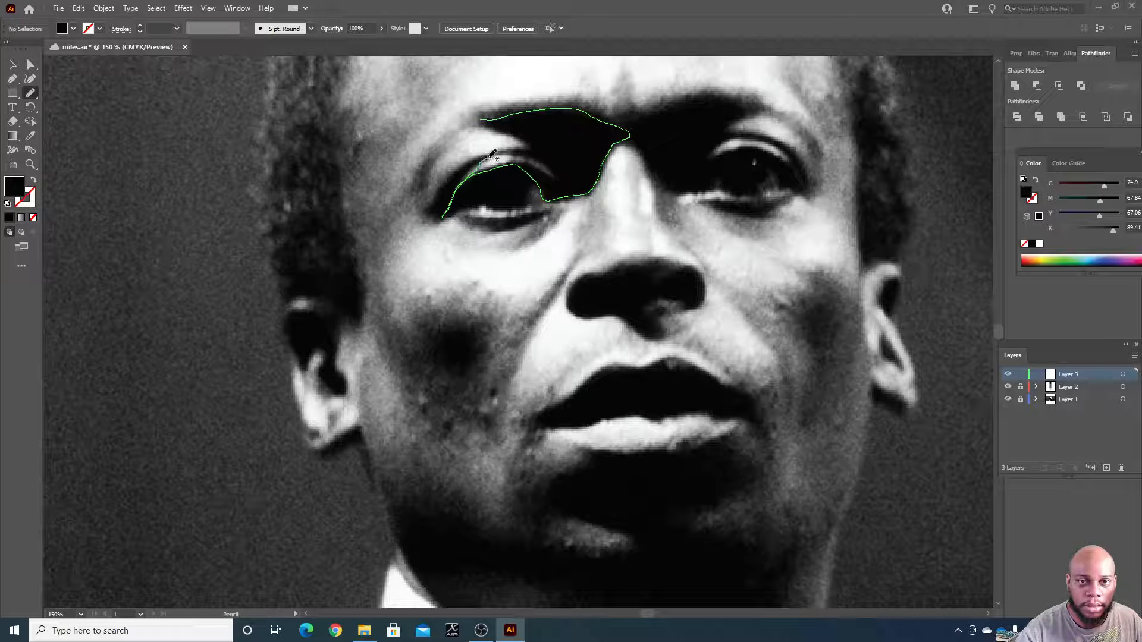
pyautogui.moveTo(496, 154)
pyautogui.mouseDown()
pyautogui.moveTo(431, 183)
pyautogui.moveTo(428, 210)
pyautogui.moveTo(443, 218)
pyautogui.mouseUp()
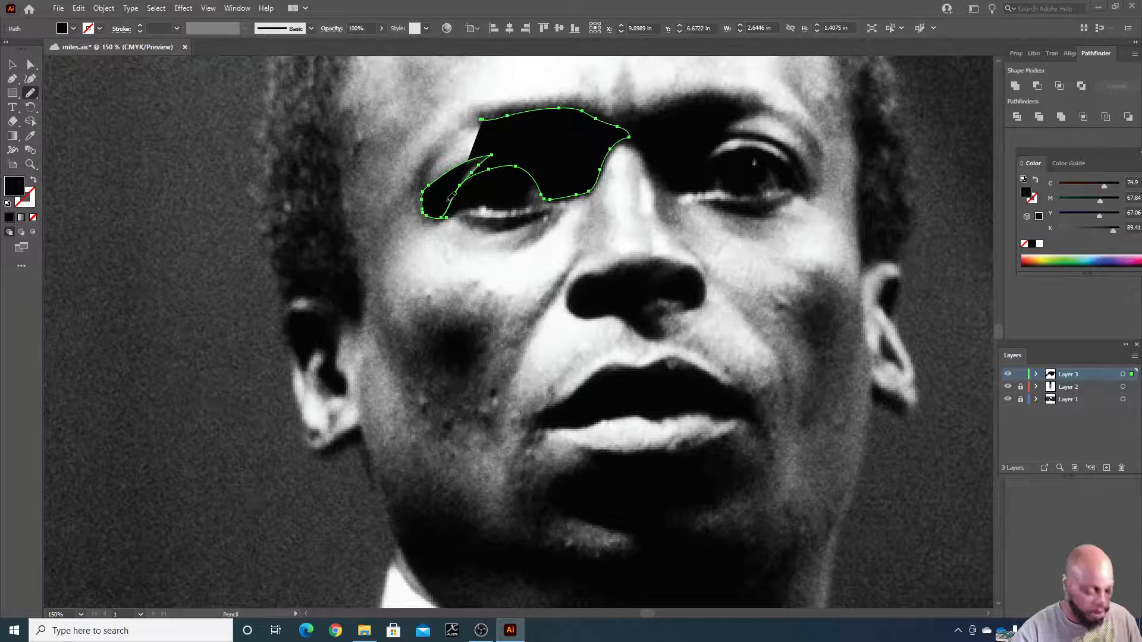
pyautogui.press('Delete')
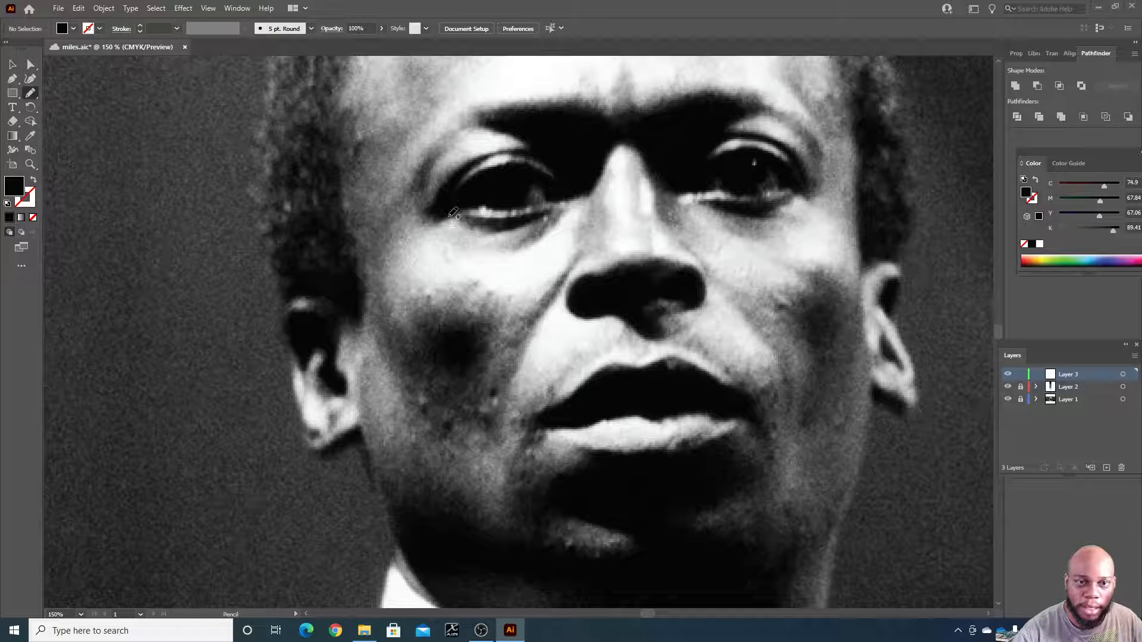
# Trace the dark eye opening on the image's left, about 1.56 × 0.74 in, and its upper lid crease, about 1.66 × 0.89 in
pyautogui.moveTo(440, 219)
pyautogui.mouseDown()
pyautogui.moveTo(524, 211)
pyautogui.moveTo(536, 177)
pyautogui.moveTo(550, 200)
pyautogui.moveTo(561, 196)
pyautogui.moveTo(536, 168)
pyautogui.moveTo(501, 162)
pyautogui.moveTo(466, 179)
pyautogui.moveTo(439, 218)
pyautogui.mouseUp()
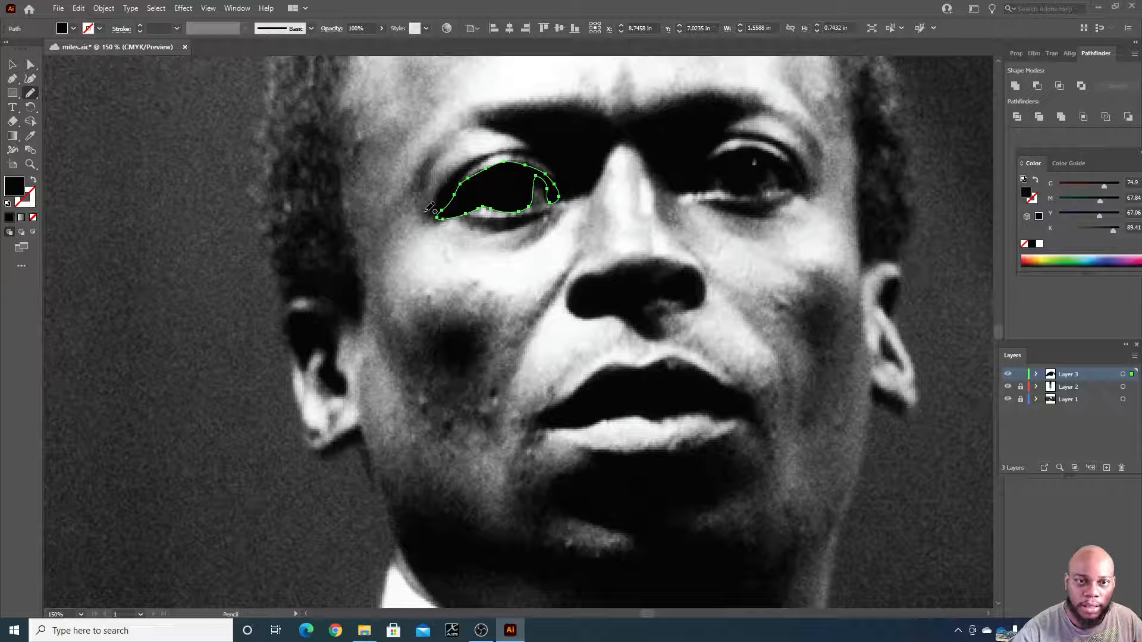
pyautogui.moveTo(439, 194)
pyautogui.mouseDown()
pyautogui.moveTo(501, 152)
pyautogui.moveTo(539, 150)
pyautogui.moveTo(557, 167)
pyautogui.moveTo(511, 154)
pyautogui.mouseUp()
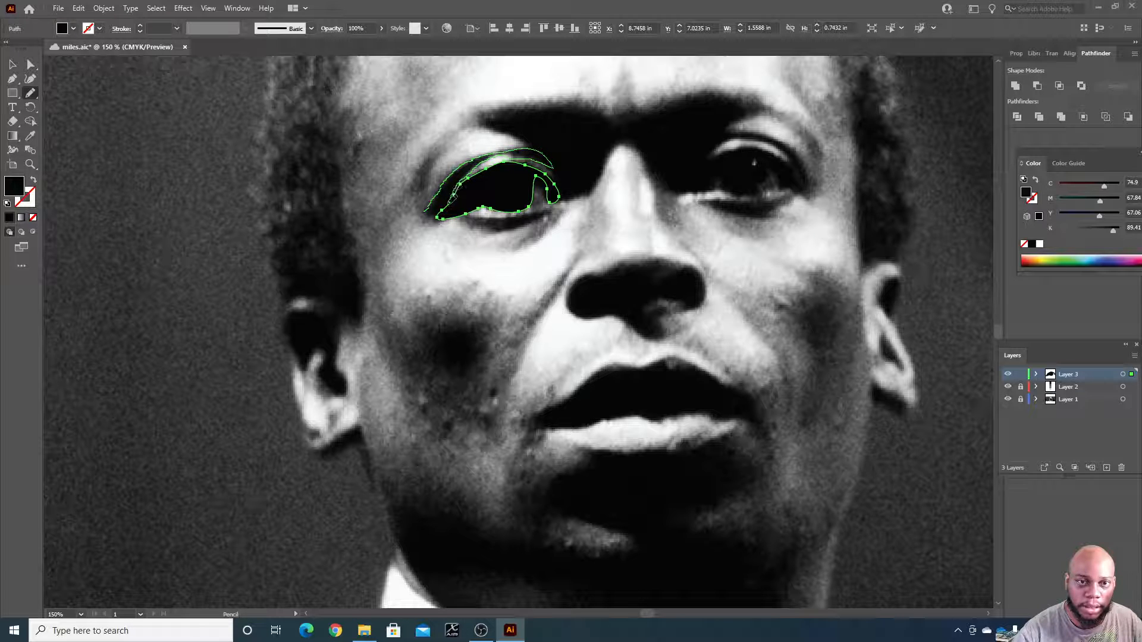
pyautogui.moveTo(441, 215); pyautogui.dragTo(425, 211)
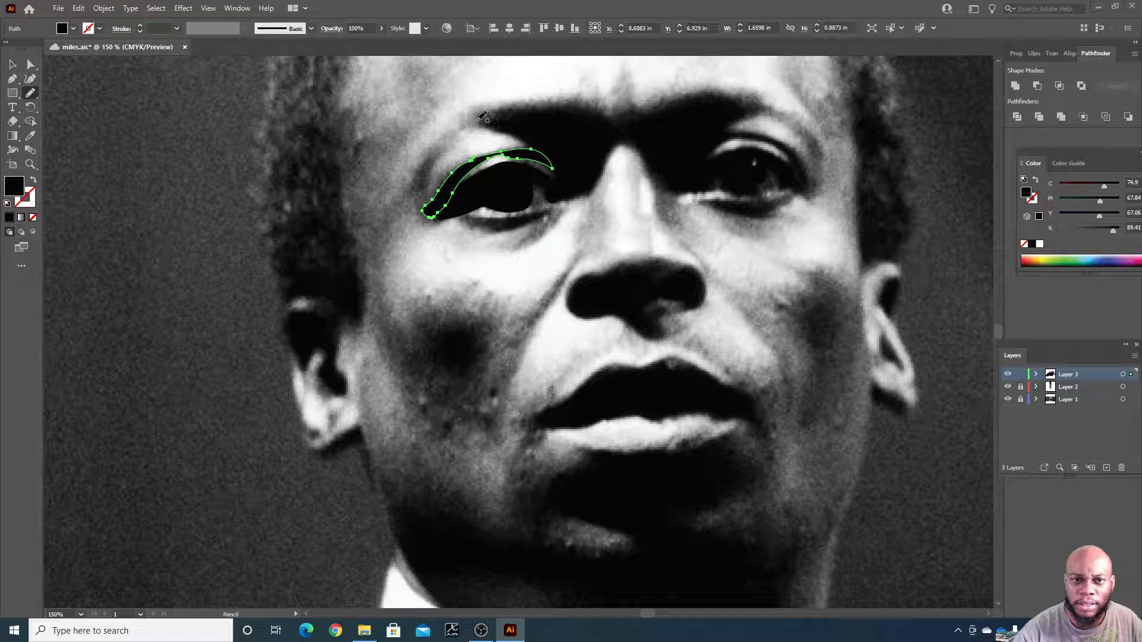
# Trace the black brow shadow on the left of the face, then a shape about 4.22 × 1.35 in spanning both brows and the right eye
pyautogui.moveTo(482, 122)
pyautogui.mouseDown()
pyautogui.moveTo(558, 107)
pyautogui.moveTo(613, 119)
pyautogui.moveTo(624, 138)
pyautogui.moveTo(602, 172)
pyautogui.moveTo(554, 200)
pyautogui.moveTo(527, 172)
pyautogui.moveTo(552, 170)
pyautogui.moveTo(557, 143)
pyautogui.moveTo(681, 99)
pyautogui.moveTo(732, 96)
pyautogui.moveTo(753, 114)
pyautogui.mouseUp()
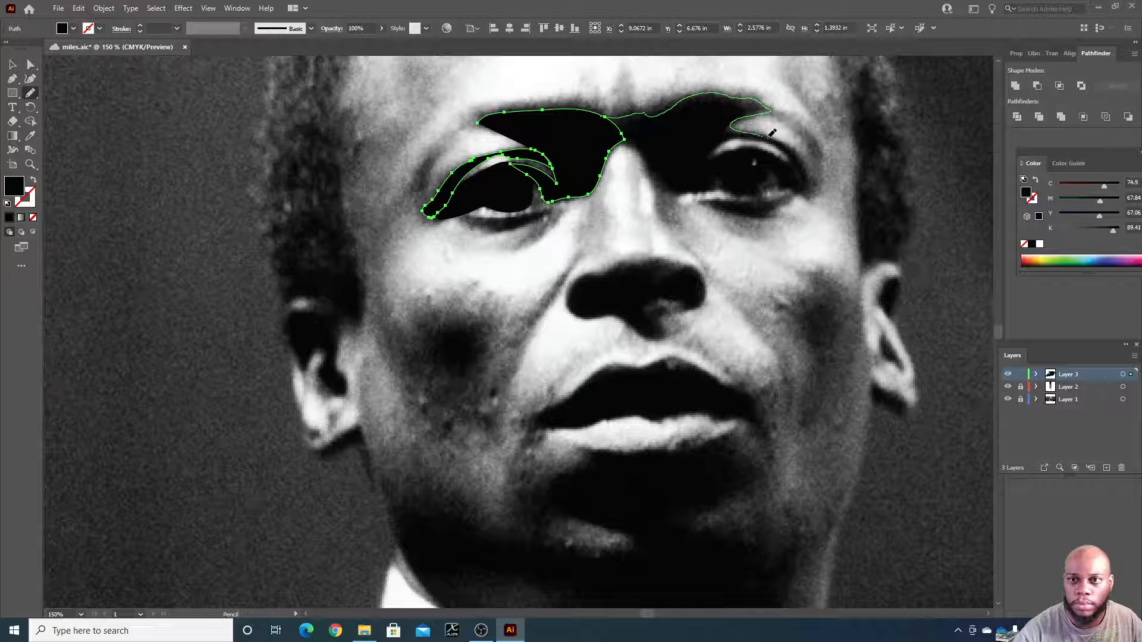
pyautogui.moveTo(798, 143)
pyautogui.mouseDown()
pyautogui.moveTo(808, 189)
pyautogui.moveTo(782, 145)
pyautogui.mouseUp()
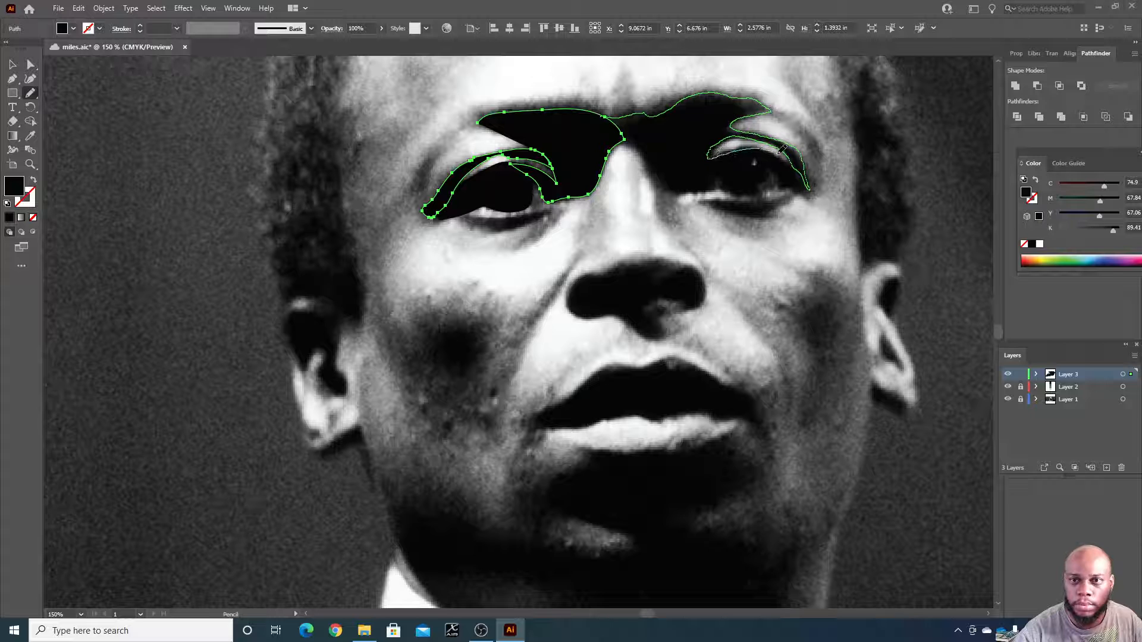
pyautogui.moveTo(794, 167)
pyautogui.mouseDown()
pyautogui.moveTo(805, 182)
pyautogui.moveTo(783, 186)
pyautogui.mouseUp()
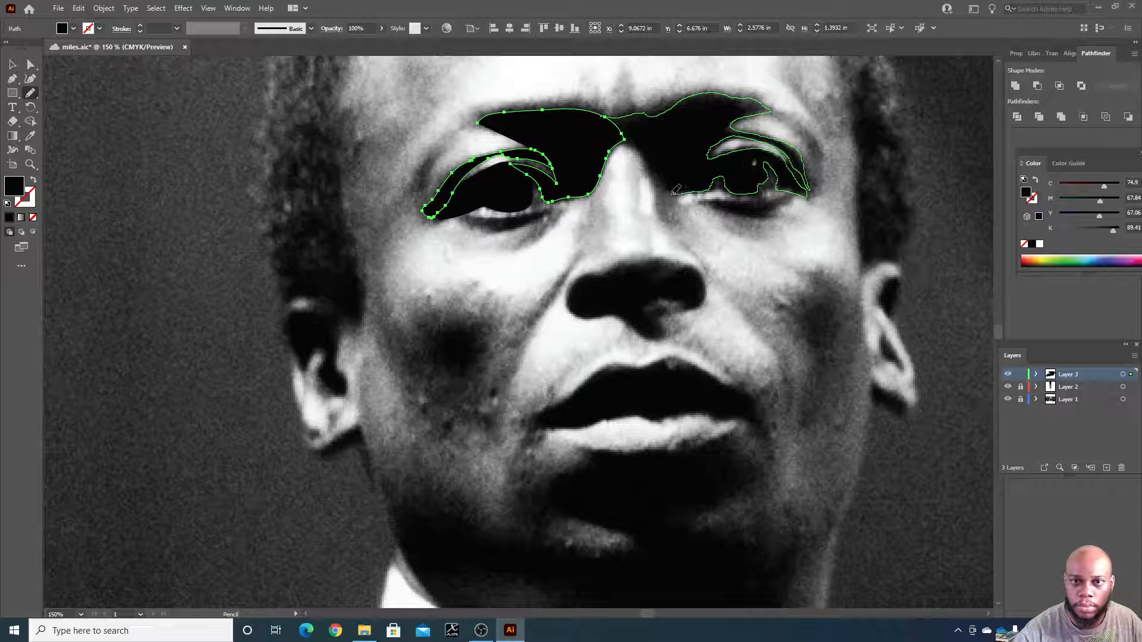
pyautogui.moveTo(667, 184)
pyautogui.mouseDown()
pyautogui.moveTo(655, 166)
pyautogui.moveTo(593, 145)
pyautogui.mouseUp()
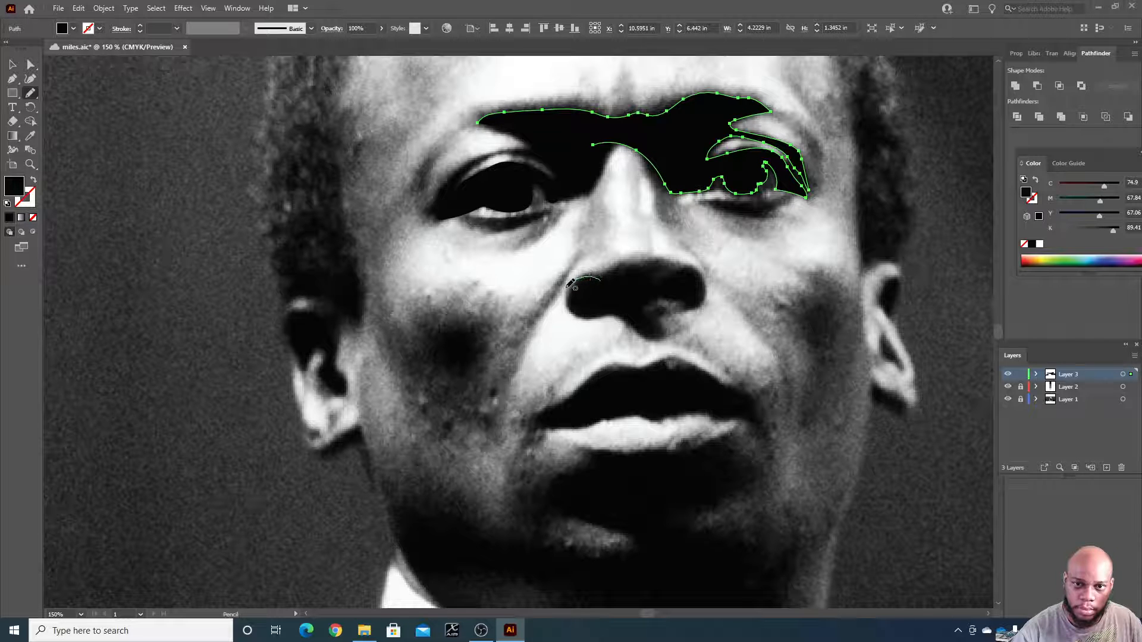
# Trace the black shadow under the nose, about 1.72 × 0.91 in, and the dark upper lip area, about 2.8 × 0.86 in
pyautogui.moveTo(568, 287)
pyautogui.mouseDown()
pyautogui.moveTo(590, 313)
pyautogui.moveTo(585, 276)
pyautogui.moveTo(575, 309)
pyautogui.moveTo(617, 312)
pyautogui.moveTo(649, 338)
pyautogui.moveTo(663, 326)
pyautogui.moveTo(648, 319)
pyautogui.moveTo(663, 296)
pyautogui.moveTo(690, 304)
pyautogui.moveTo(703, 291)
pyautogui.moveTo(702, 277)
pyautogui.moveTo(682, 268)
pyautogui.moveTo(638, 292)
pyautogui.moveTo(583, 278)
pyautogui.mouseUp()
pyautogui.hotkey('ctrl', 'z')
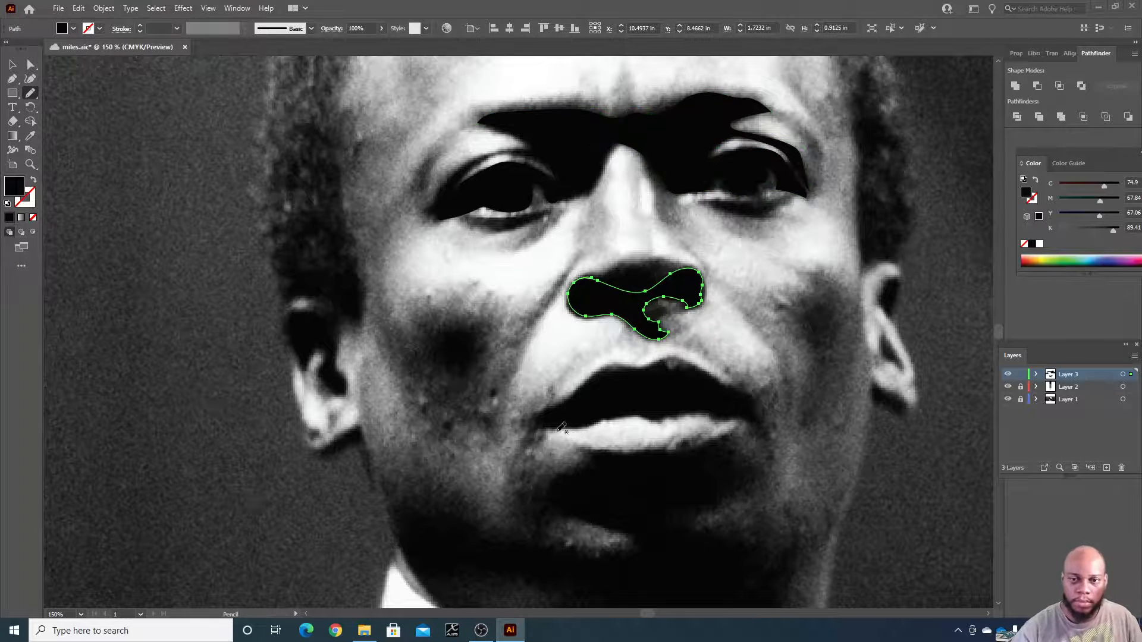
pyautogui.moveTo(539, 418)
pyautogui.mouseDown()
pyautogui.moveTo(615, 370)
pyautogui.moveTo(663, 362)
pyautogui.moveTo(701, 366)
pyautogui.moveTo(755, 404)
pyautogui.moveTo(743, 420)
pyautogui.moveTo(672, 420)
pyautogui.mouseUp()
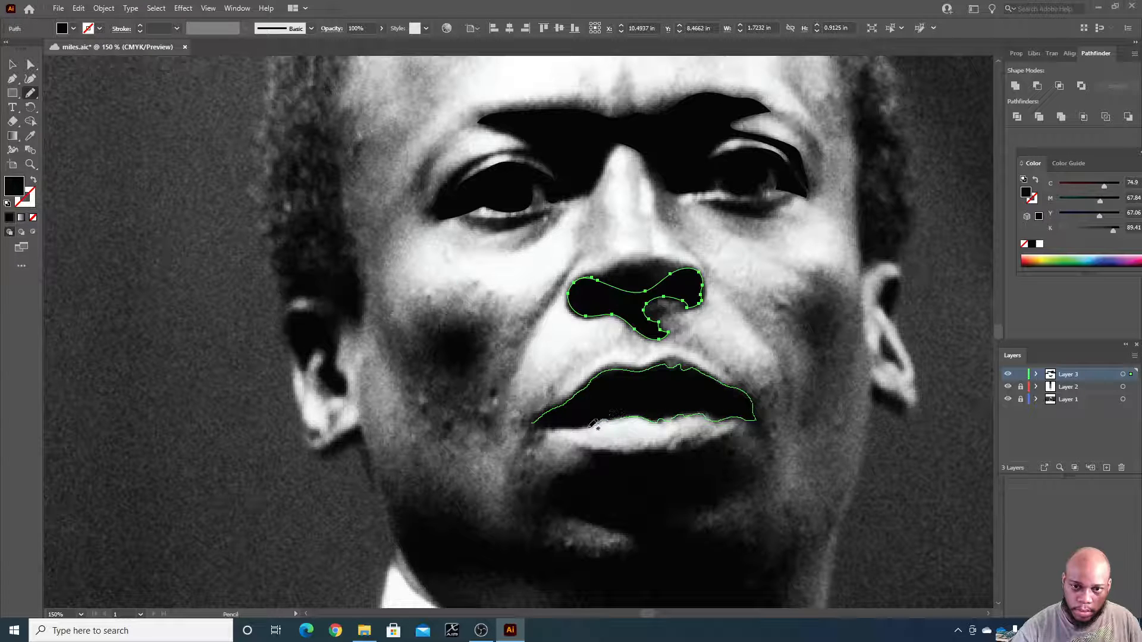
pyautogui.moveTo(580, 426); pyautogui.dragTo(536, 424)
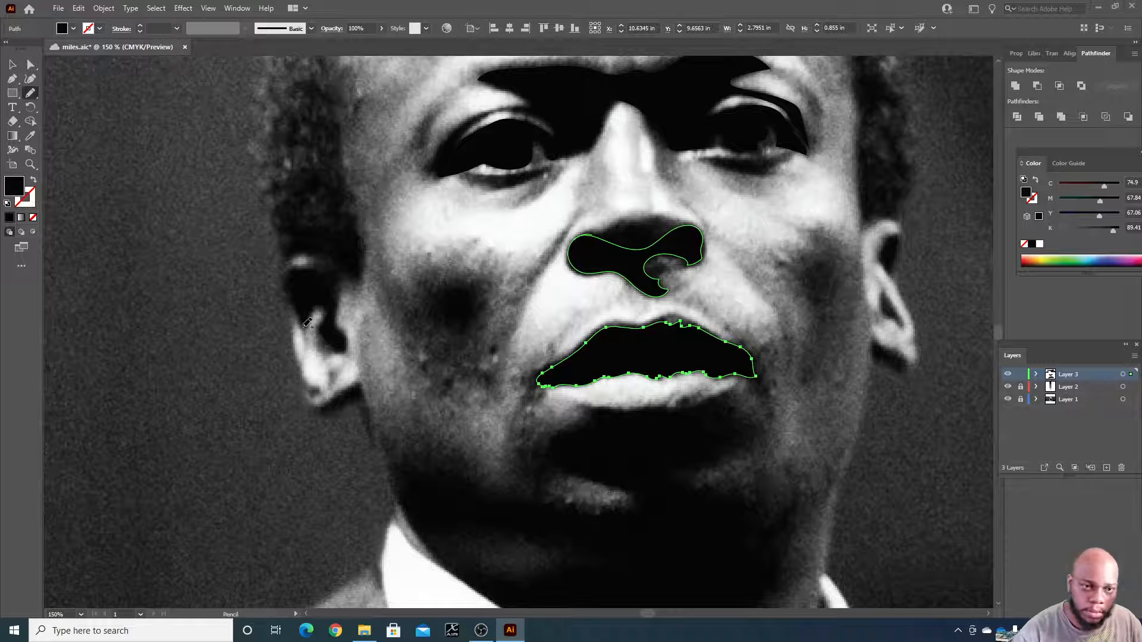
# Trace the dark hollows inside both ears: one shape about 0.78 × 1.06 in at left and smaller upper and lower shapes at right
pyautogui.moveTo(305, 330)
pyautogui.mouseDown()
pyautogui.moveTo(288, 276)
pyautogui.moveTo(310, 266)
pyautogui.moveTo(339, 300)
pyautogui.moveTo(343, 350)
pyautogui.moveTo(321, 340)
pyautogui.moveTo(306, 321)
pyautogui.mouseUp()
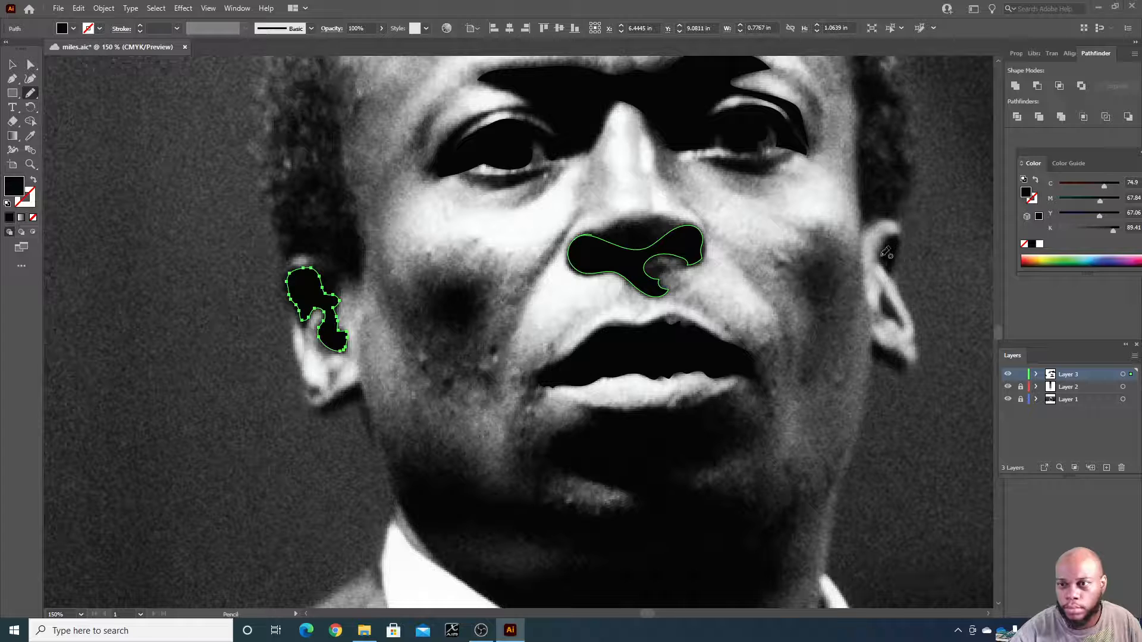
pyautogui.moveTo(880, 255)
pyautogui.mouseDown()
pyautogui.moveTo(903, 234)
pyautogui.moveTo(899, 279)
pyautogui.moveTo(887, 279)
pyautogui.moveTo(879, 252)
pyautogui.mouseUp()
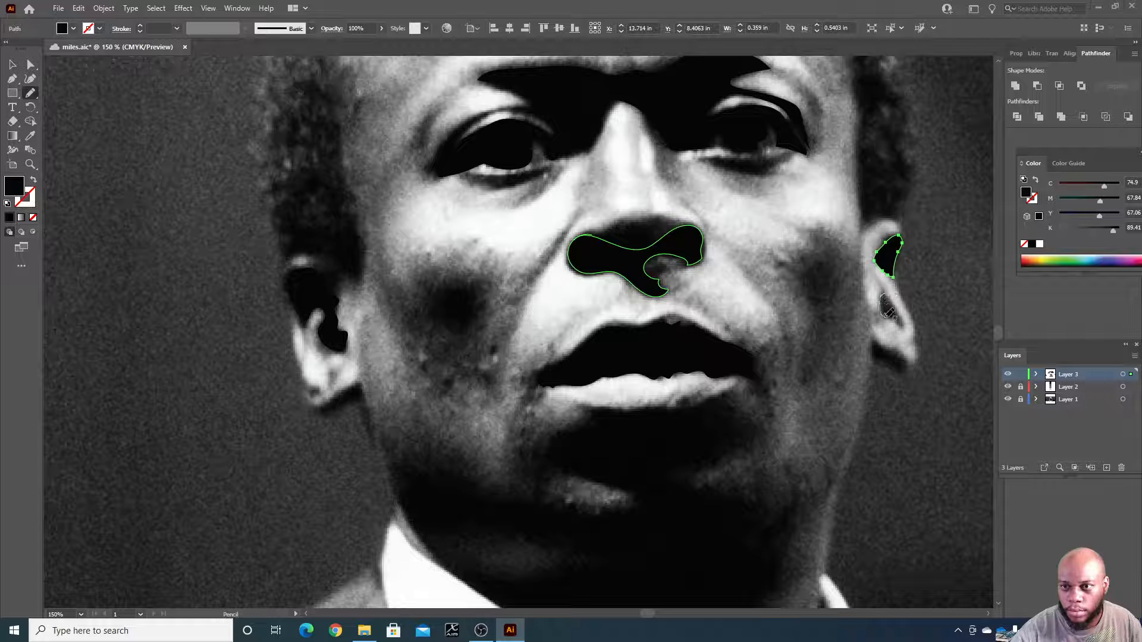
pyautogui.moveTo(883, 295)
pyautogui.mouseDown()
pyautogui.moveTo(904, 328)
pyautogui.moveTo(884, 296)
pyautogui.mouseUp()
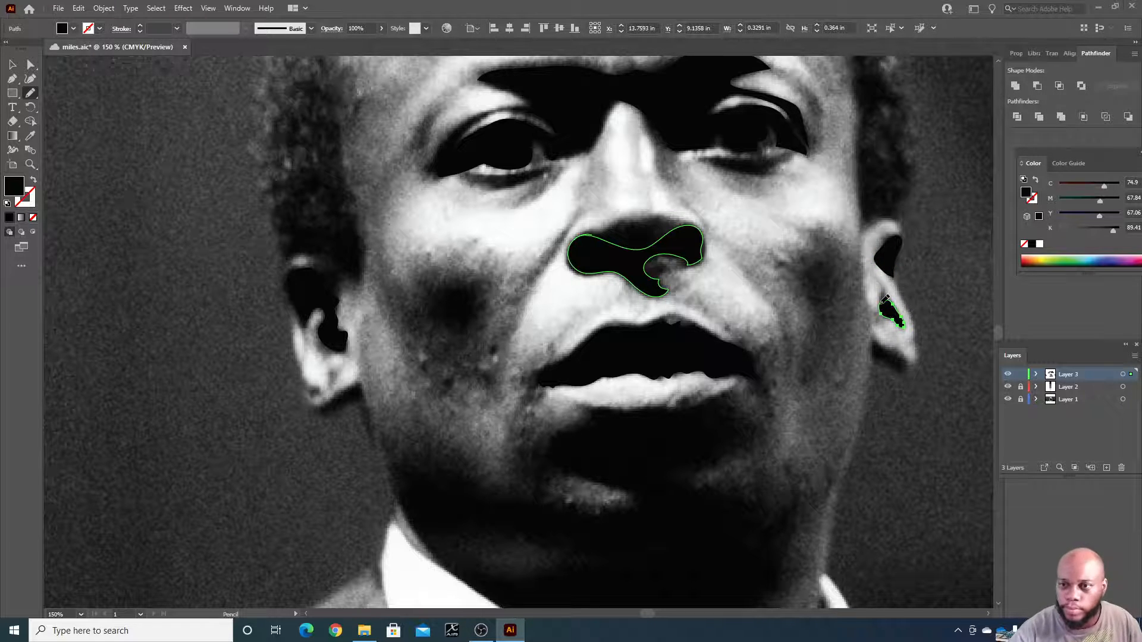
pyautogui.moveTo(893, 308); pyautogui.dragTo(902, 319)
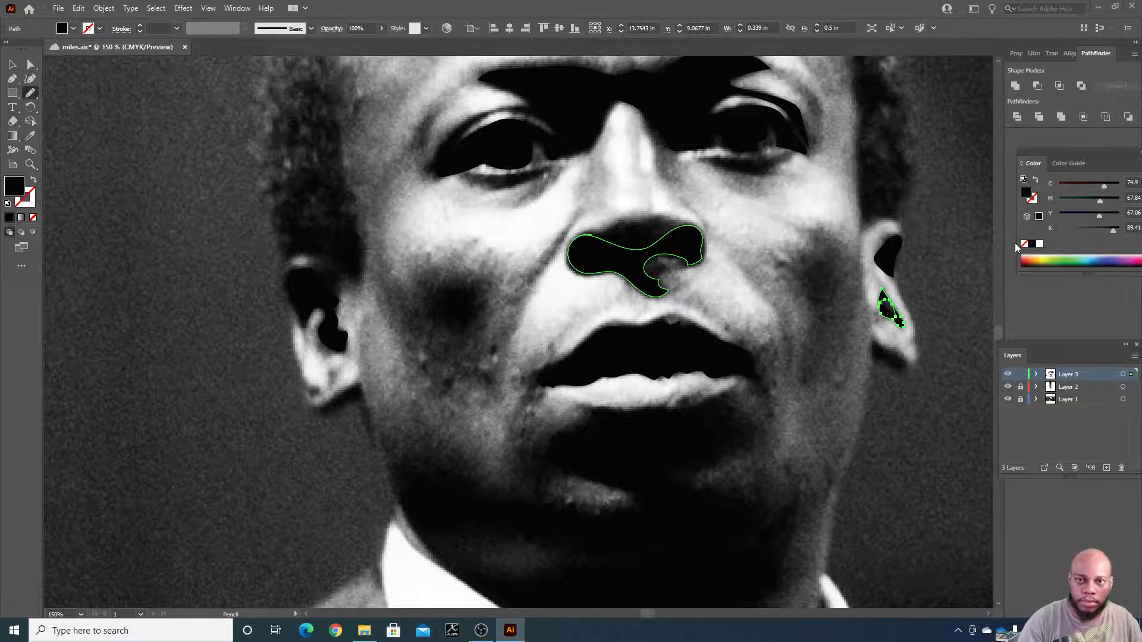
# Trace the black shadow below the lower lip, about 2.44 × 1.45 in, and the jaw shadow above the left collar, about 3.21 × 1.1 in
pyautogui.scroll(-5, 757, 183)
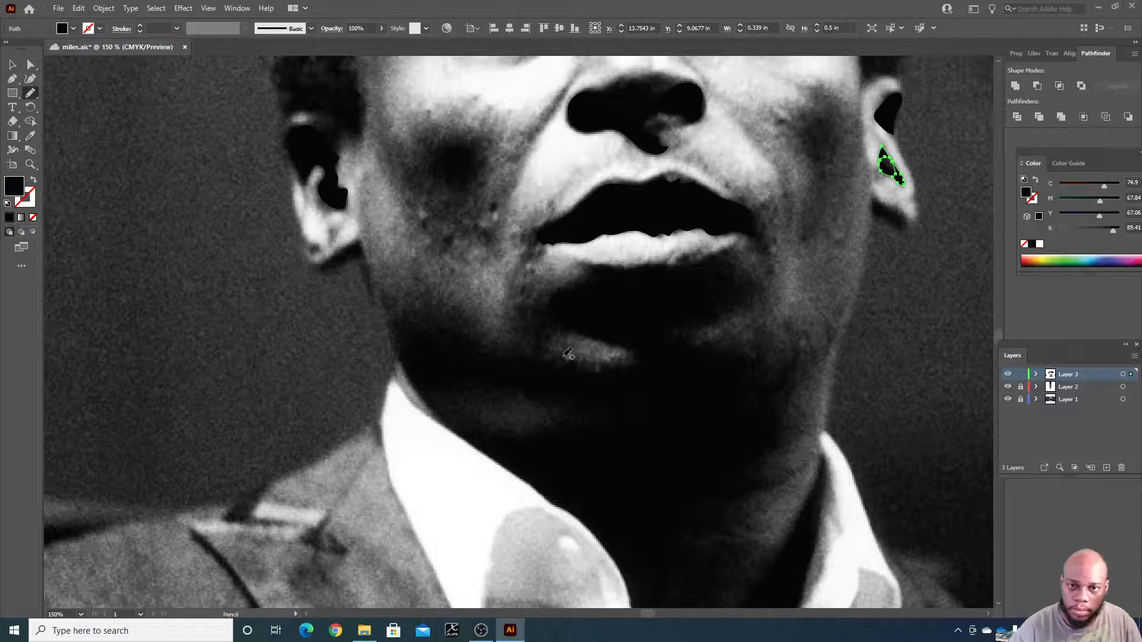
pyautogui.moveTo(598, 269)
pyautogui.mouseDown()
pyautogui.moveTo(560, 294)
pyautogui.moveTo(551, 316)
pyautogui.moveTo(634, 348)
pyautogui.moveTo(644, 376)
pyautogui.moveTo(681, 369)
pyautogui.moveTo(665, 341)
pyautogui.moveTo(673, 331)
pyautogui.moveTo(743, 308)
pyautogui.moveTo(695, 267)
pyautogui.moveTo(597, 268)
pyautogui.mouseUp()
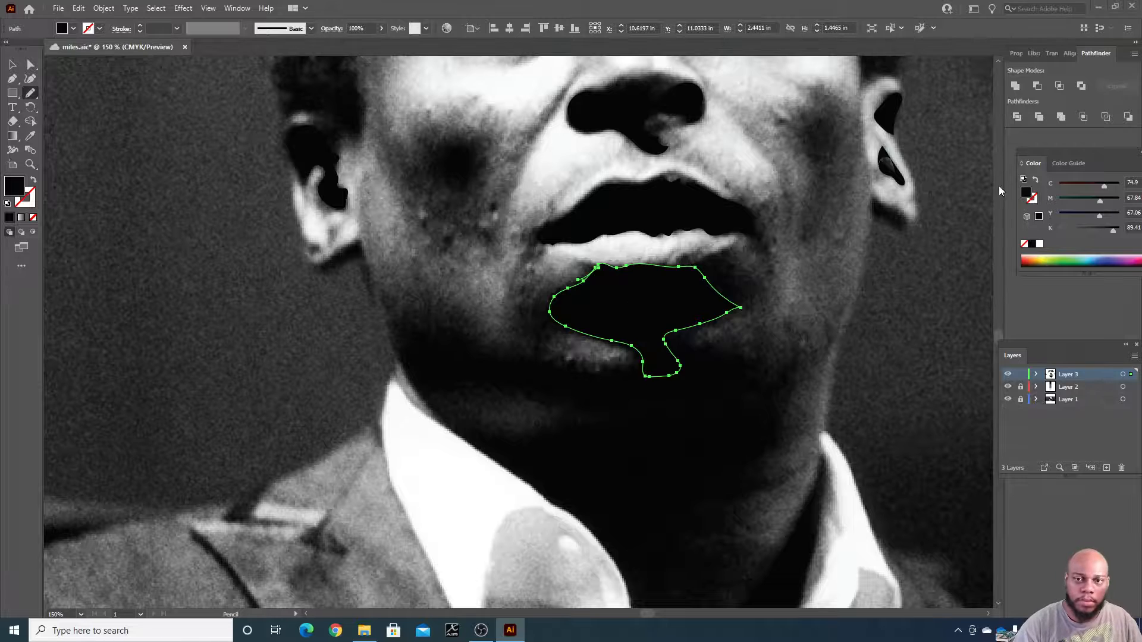
pyautogui.scroll(-3, 318, 301)
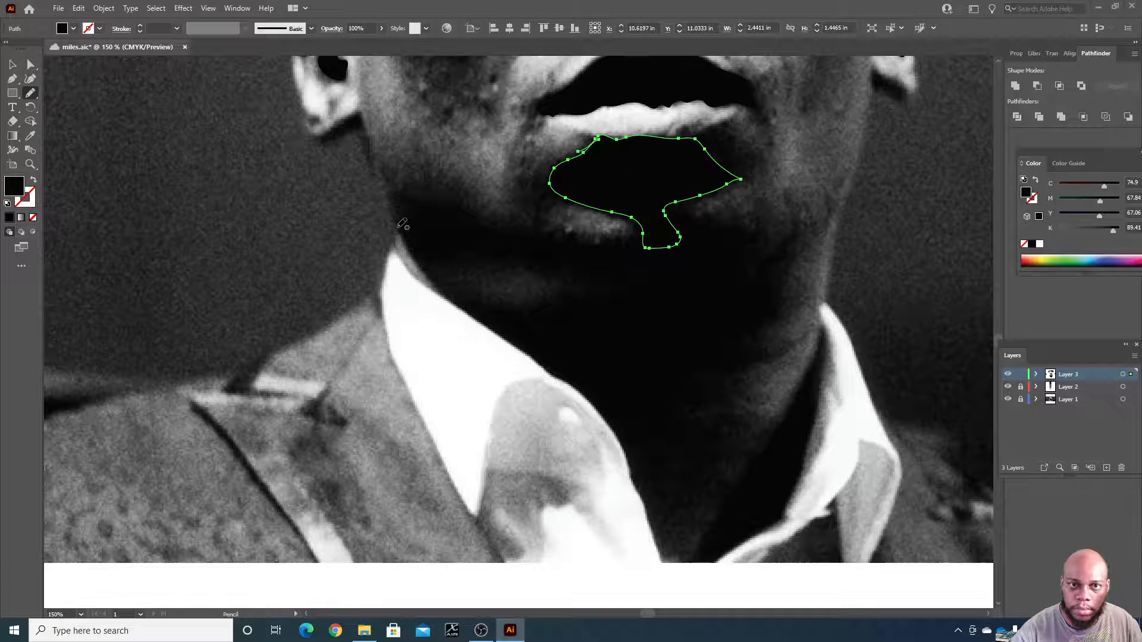
pyautogui.moveTo(397, 228)
pyautogui.mouseDown()
pyautogui.moveTo(414, 201)
pyautogui.moveTo(470, 206)
pyautogui.moveTo(477, 226)
pyautogui.moveTo(580, 240)
pyautogui.moveTo(639, 233)
pyautogui.moveTo(638, 278)
pyautogui.moveTo(569, 277)
pyautogui.mouseUp()
pyautogui.moveTo(557, 272)
pyautogui.mouseDown()
pyautogui.moveTo(465, 254)
pyautogui.moveTo(420, 264)
pyautogui.moveTo(397, 226)
pyautogui.mouseUp()
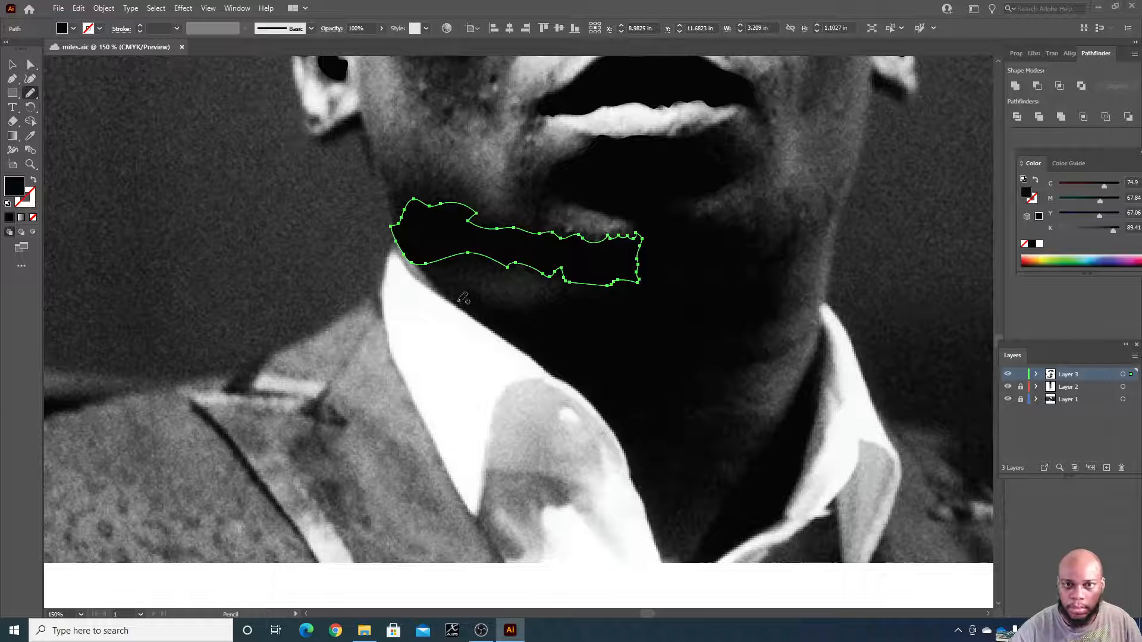
# Trace the black neck shadow along the left collar, about 4.12 × 3.34 in, and the shadow inside the right collar, extending it past the photo's lower edge
pyautogui.moveTo(457, 302)
pyautogui.mouseDown()
pyautogui.moveTo(517, 317)
pyautogui.moveTo(616, 291)
pyautogui.moveTo(683, 293)
pyautogui.moveTo(767, 261)
pyautogui.moveTo(780, 302)
pyautogui.moveTo(705, 369)
pyautogui.moveTo(685, 417)
pyautogui.moveTo(712, 426)
pyautogui.moveTo(718, 452)
pyautogui.moveTo(690, 492)
pyautogui.moveTo(651, 518)
pyautogui.moveTo(629, 451)
pyautogui.moveTo(596, 403)
pyautogui.moveTo(458, 309)
pyautogui.mouseUp()
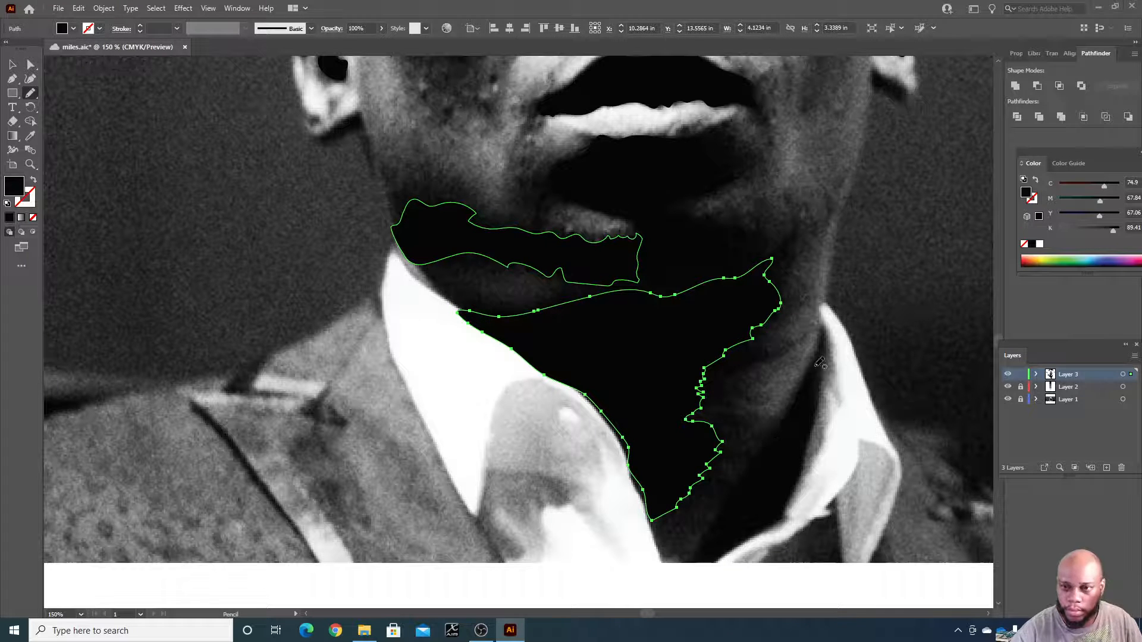
pyautogui.moveTo(815, 335)
pyautogui.mouseDown()
pyautogui.moveTo(699, 552)
pyautogui.moveTo(795, 510)
pyautogui.moveTo(832, 360)
pyautogui.moveTo(821, 324)
pyautogui.moveTo(816, 336)
pyautogui.mouseUp()
pyautogui.scroll(-5, 838, 351)
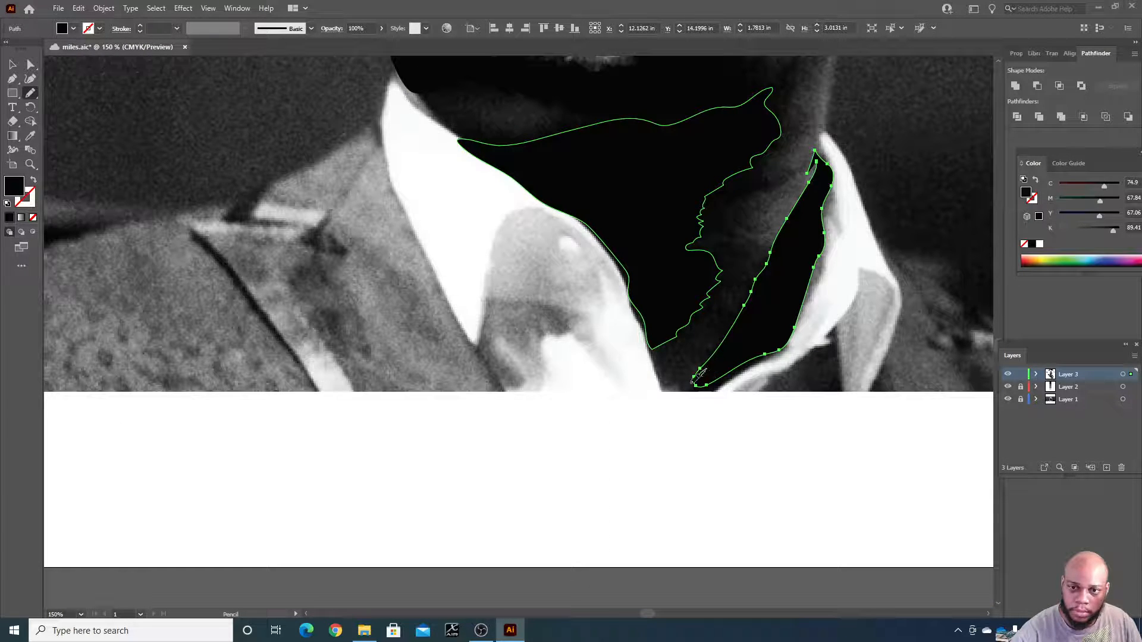
pyautogui.moveTo(694, 379)
pyautogui.mouseDown()
pyautogui.moveTo(690, 399)
pyautogui.moveTo(729, 387)
pyautogui.moveTo(777, 355)
pyautogui.moveTo(776, 337)
pyautogui.mouseUp()
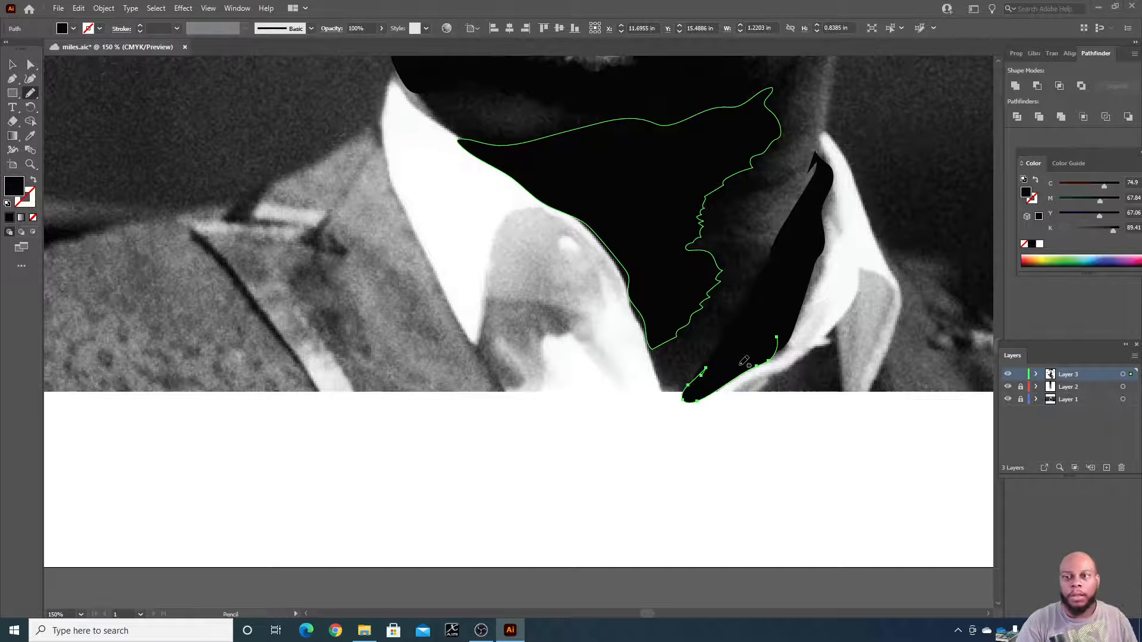
# Hide the photo layer to review the traced black shapes on their own, and show the photo again
pyautogui.hotkey('ctrl', '-')
pyautogui.hotkey('ctrl', '-')
pyautogui.hotkey('ctrl', '-')
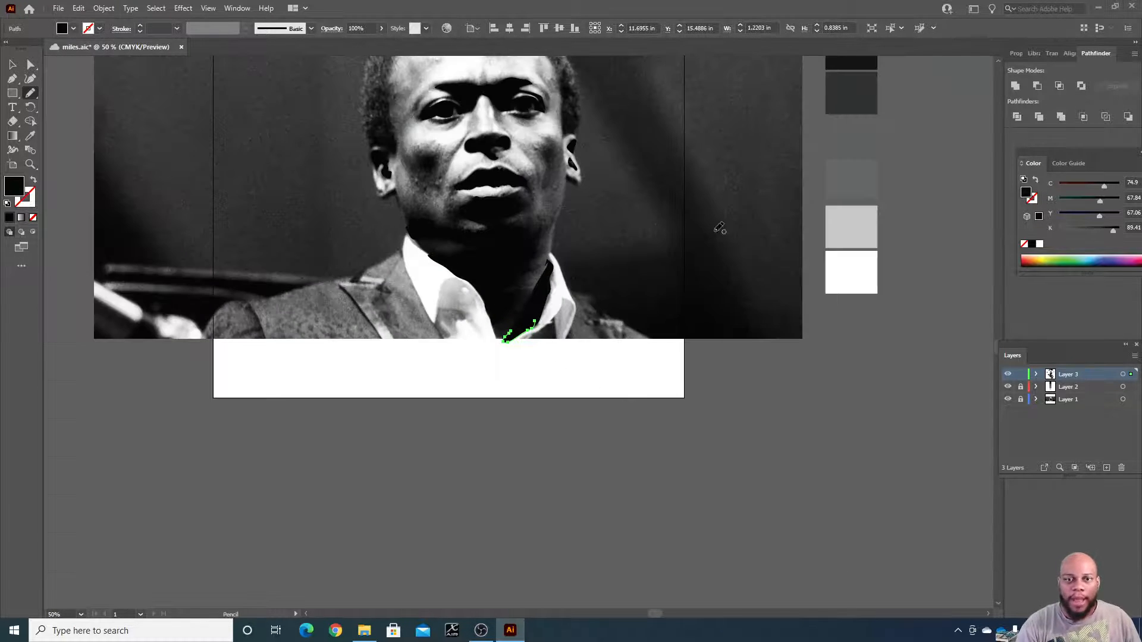
pyautogui.click(1007, 400)
pyautogui.hotkey('ctrl', '-')
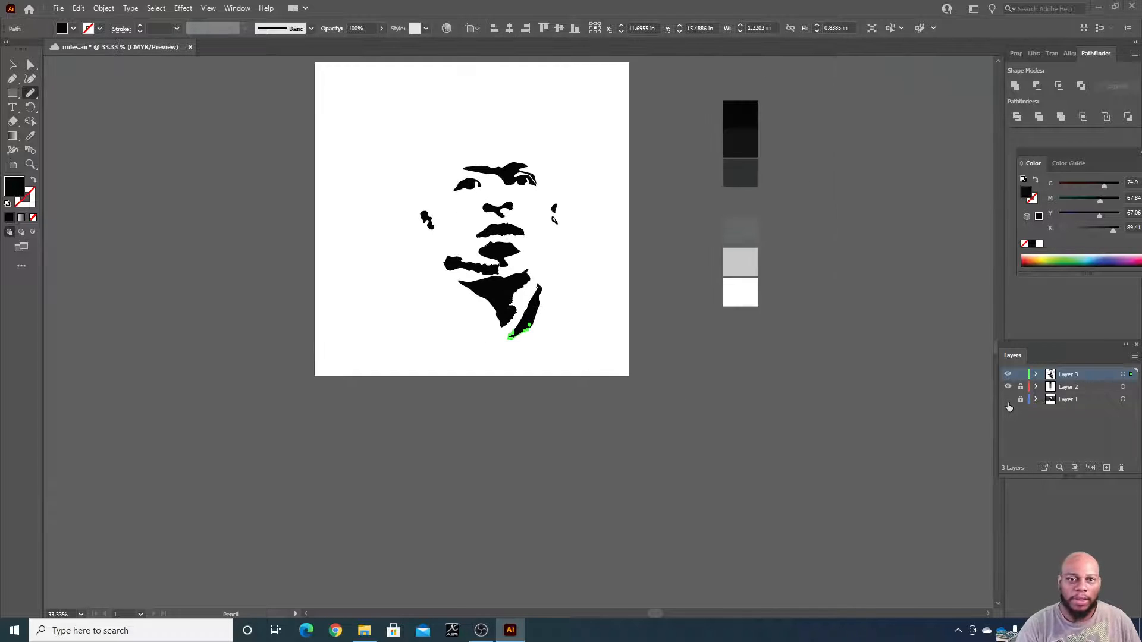
pyautogui.scroll(3, 723, 172)
pyautogui.hotkey('ctrl', '+')
pyautogui.hotkey('ctrl', '+')
pyautogui.scroll(6, 793, 351)
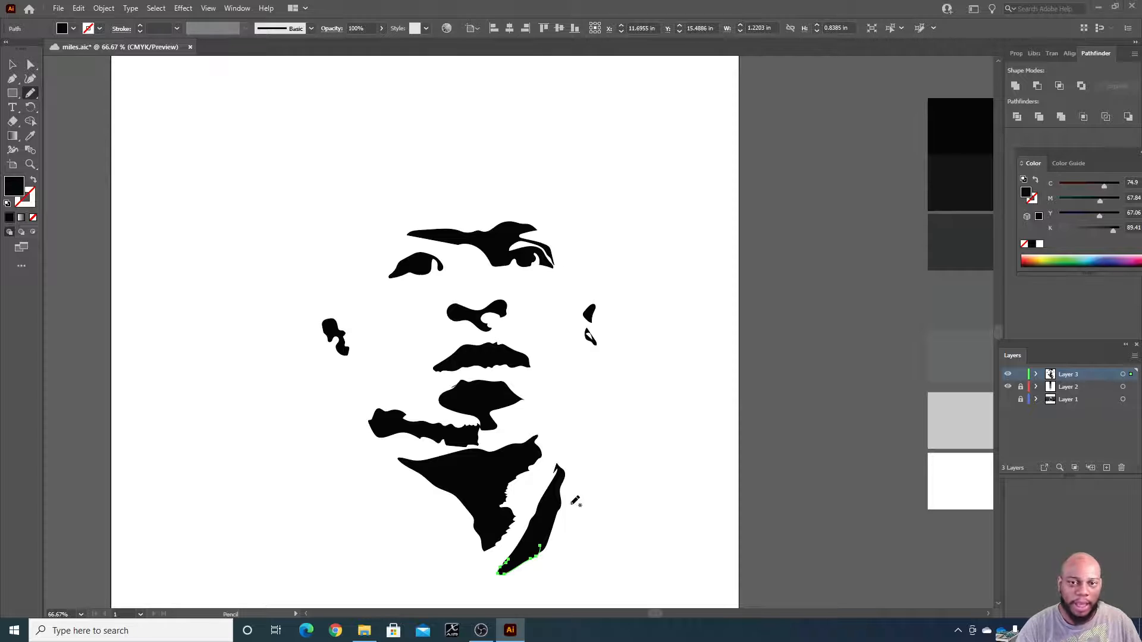
pyautogui.press('v')
pyautogui.click(657, 441)
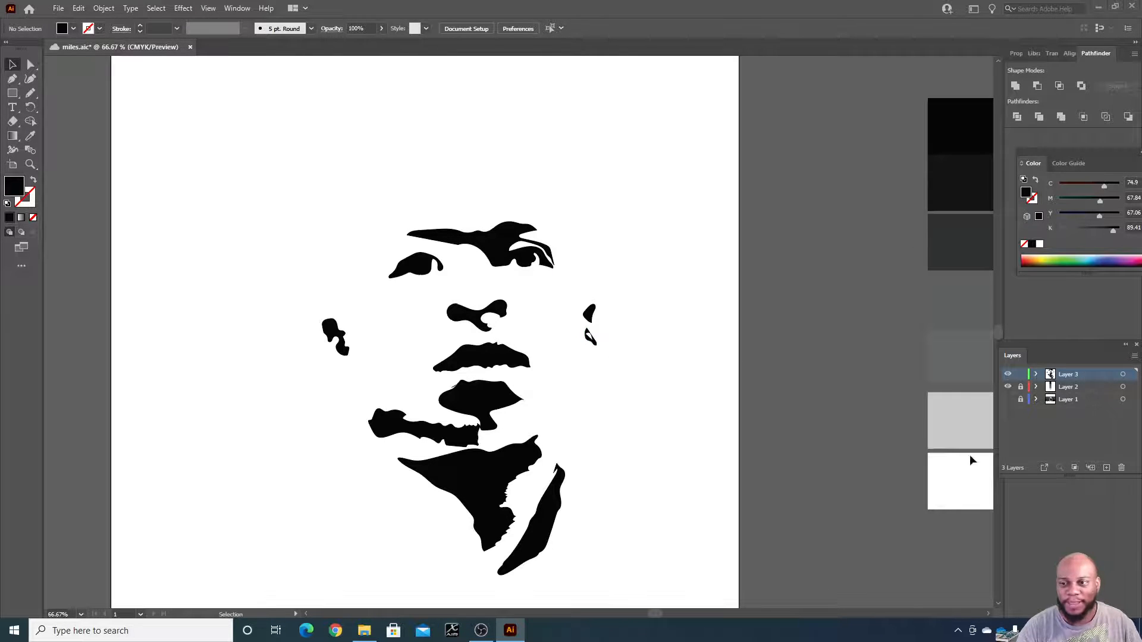
pyautogui.click(1007, 400)
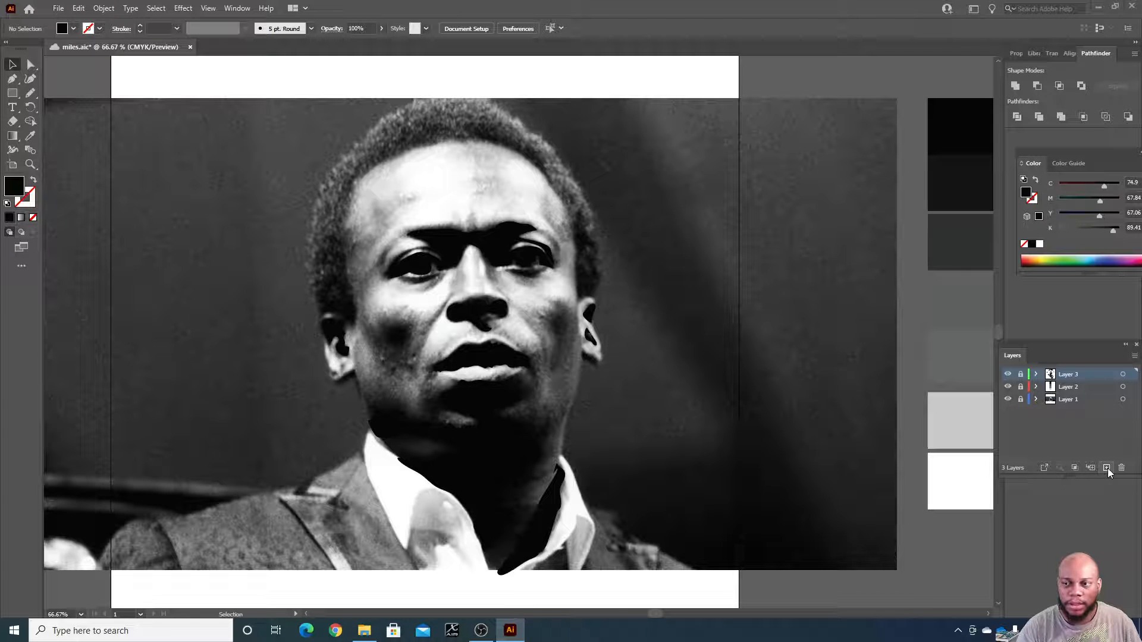
# Add a new layer directly above Layer 2 and sample the second-darkest swatch as the fill colour
pyautogui.click(1078, 387)
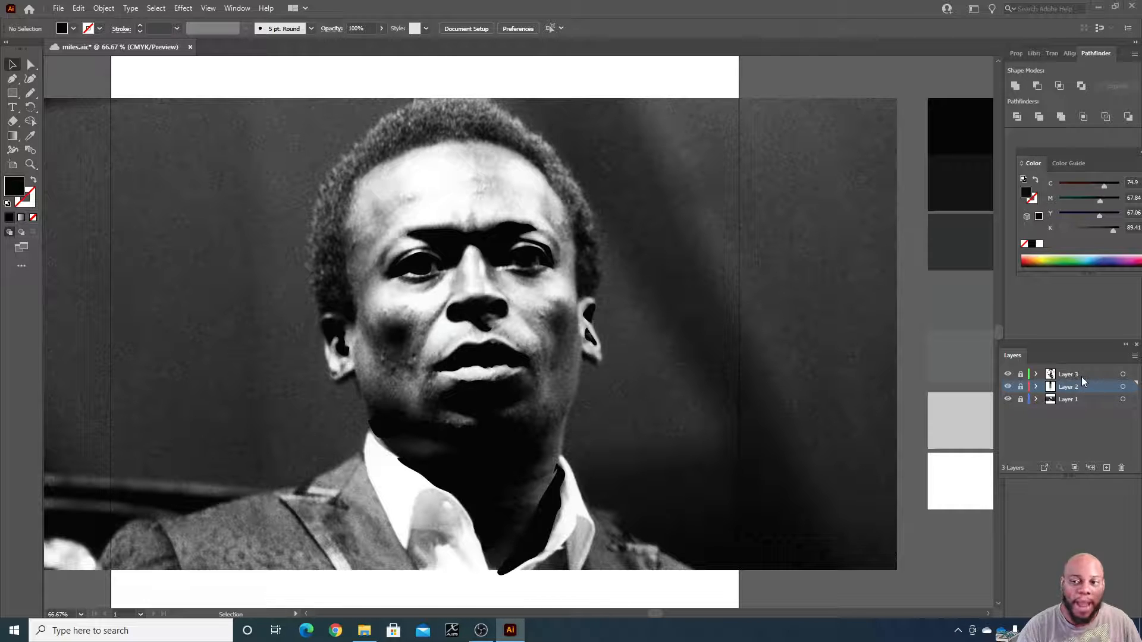
pyautogui.click(1106, 468)
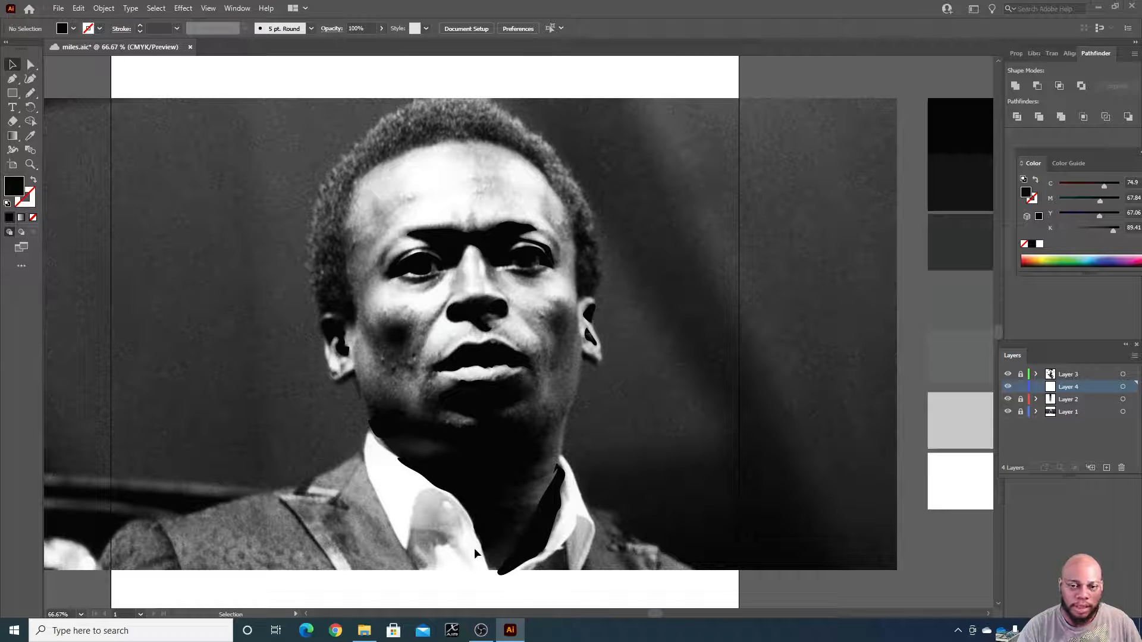
pyautogui.scroll(-2, 476, 553)
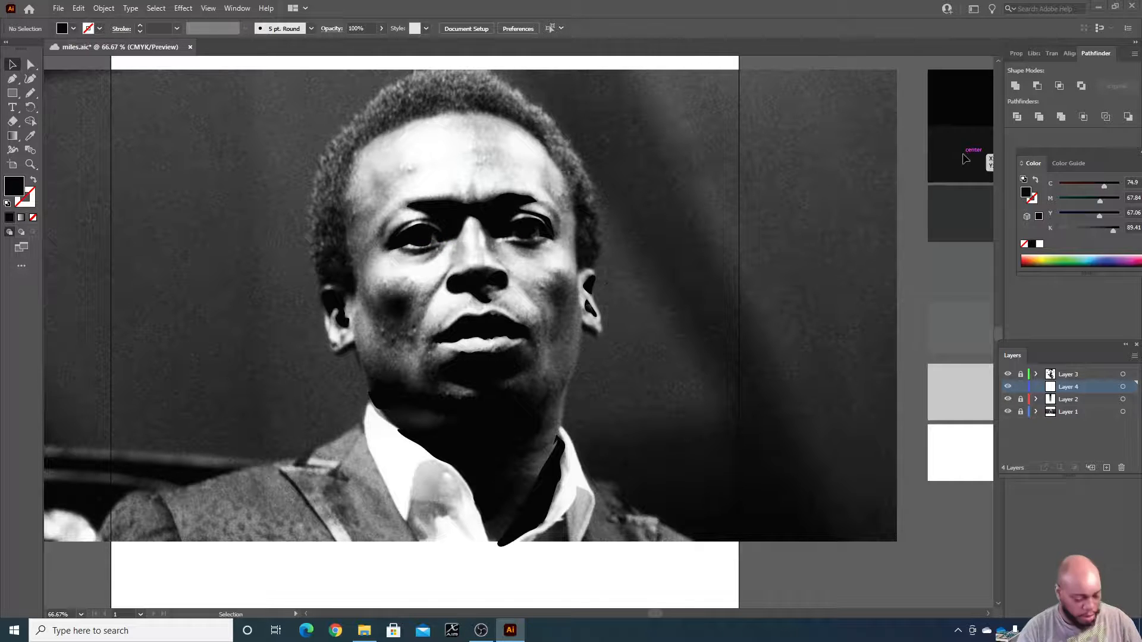
pyautogui.press('i')
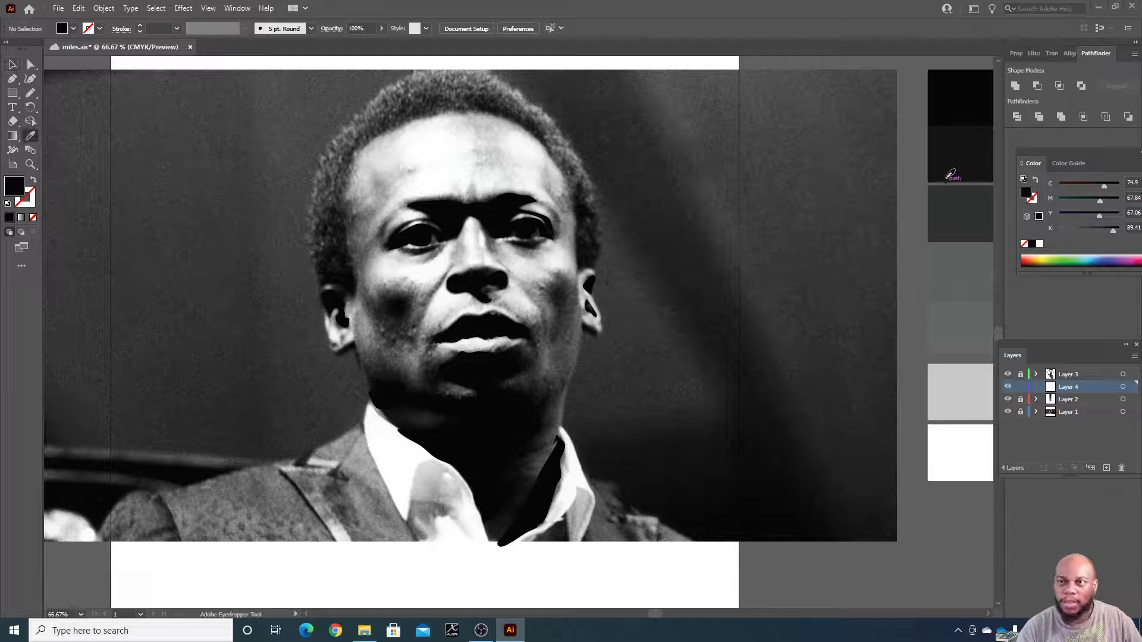
pyautogui.click(971, 149)
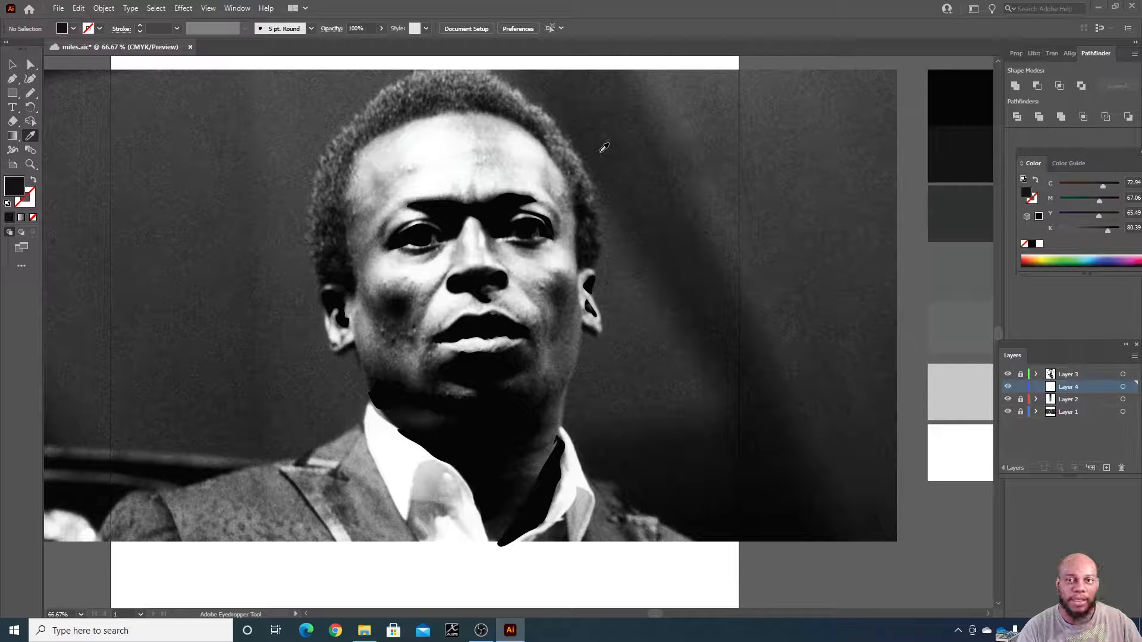
# Trace the dark grey left upper eyelid, about 1.55 × 0.79 in, and the lower lid shadows, about 1.2 × 0.32 in left and 1.14 × 0.29 in right
pyautogui.press('n')
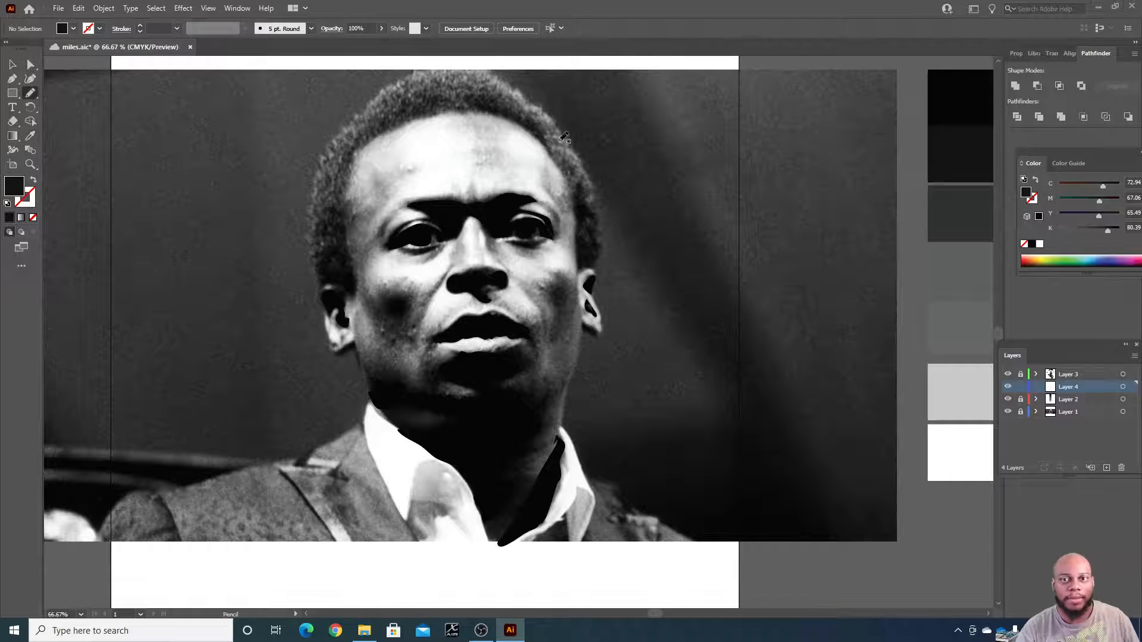
pyautogui.hotkey('ctrl', '+')
pyautogui.hotkey('ctrl', '+')
pyautogui.hotkey('ctrl', '+')
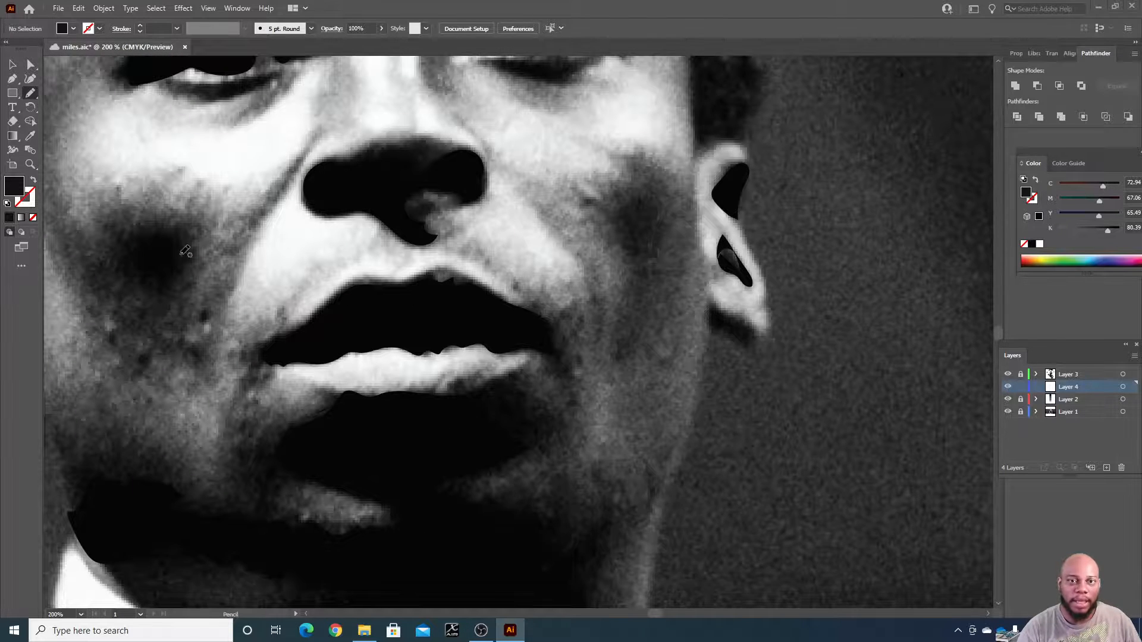
pyautogui.scroll(3, 660, 501)
pyautogui.scroll(2, 660, 501)
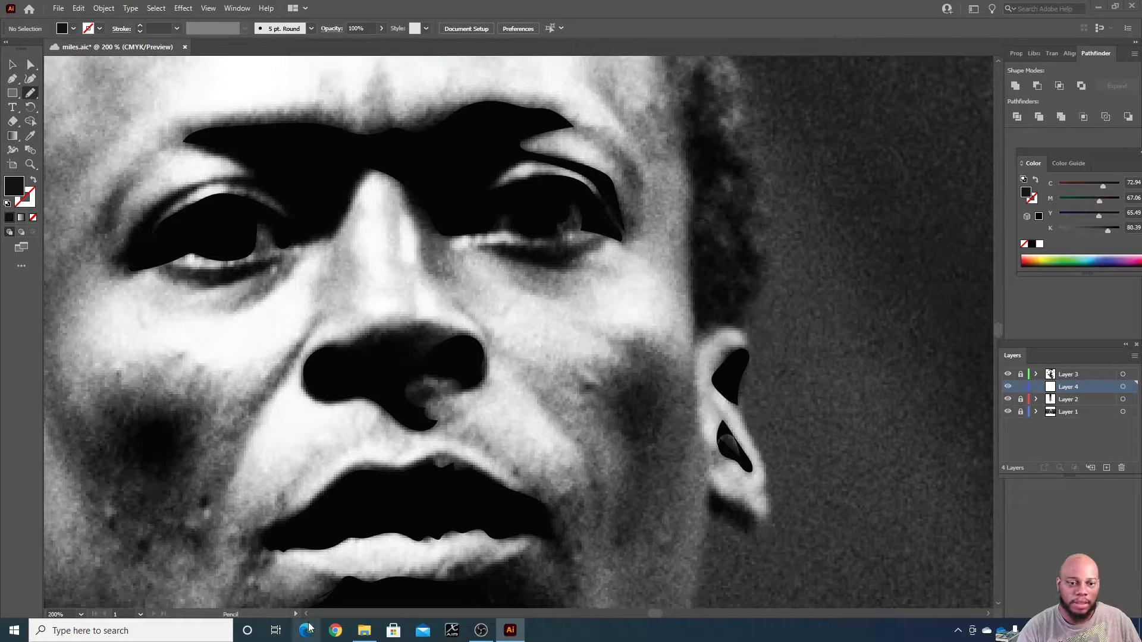
pyautogui.click(306, 614)
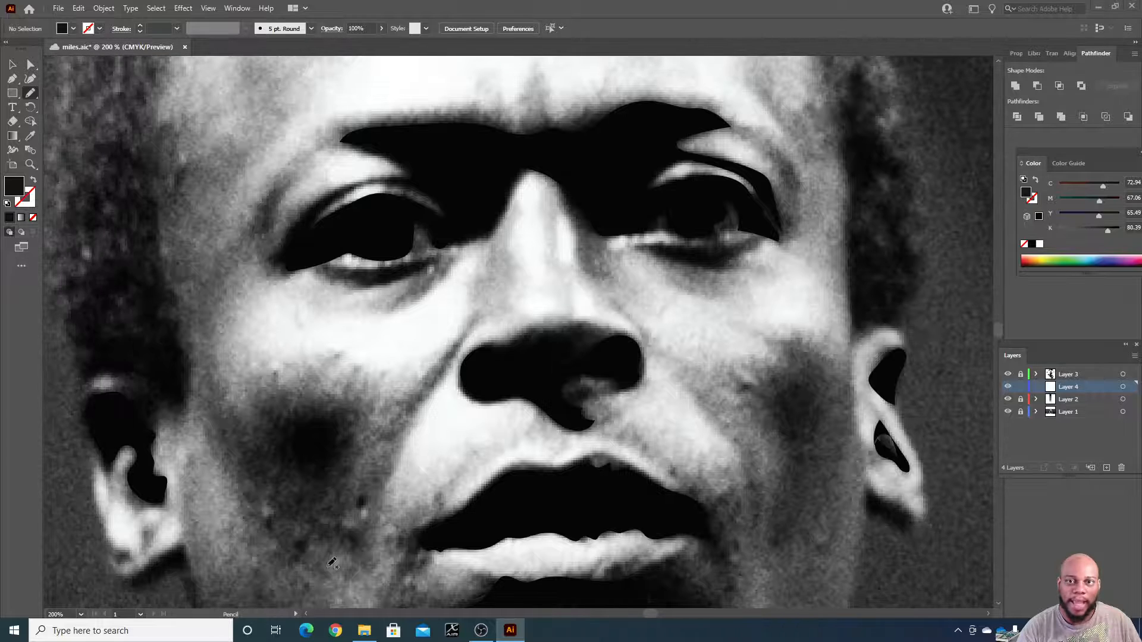
pyautogui.scroll(1, 510, 424)
pyautogui.scroll(1, 513, 421)
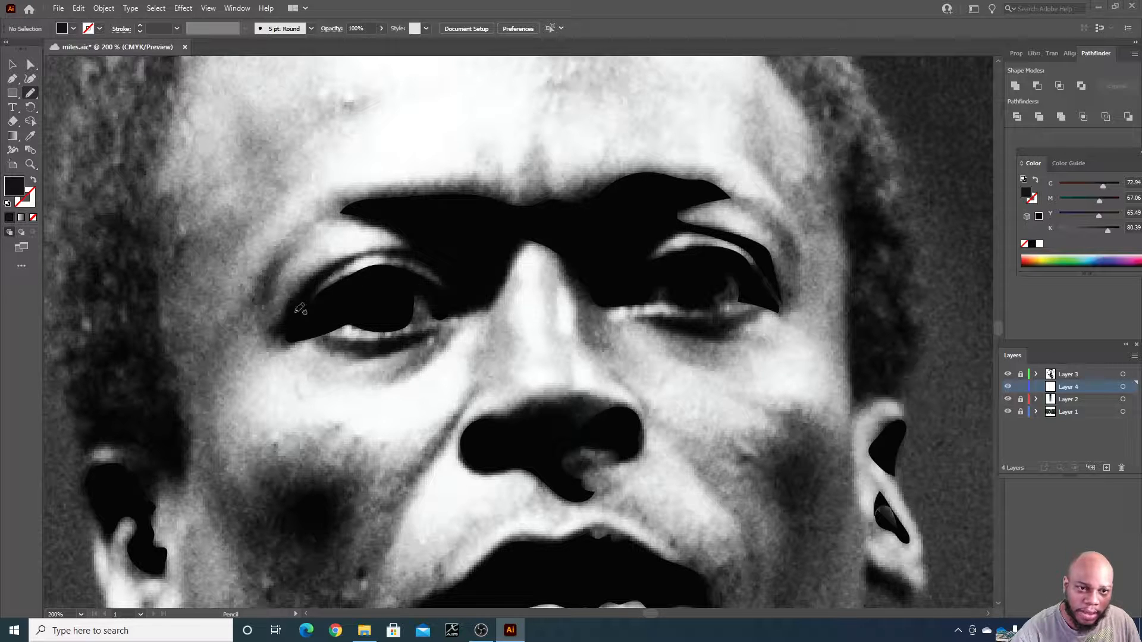
pyautogui.moveTo(276, 325)
pyautogui.mouseDown()
pyautogui.moveTo(301, 287)
pyautogui.moveTo(343, 258)
pyautogui.moveTo(413, 251)
pyautogui.moveTo(443, 271)
pyautogui.moveTo(417, 252)
pyautogui.moveTo(359, 256)
pyautogui.moveTo(281, 332)
pyautogui.mouseUp()
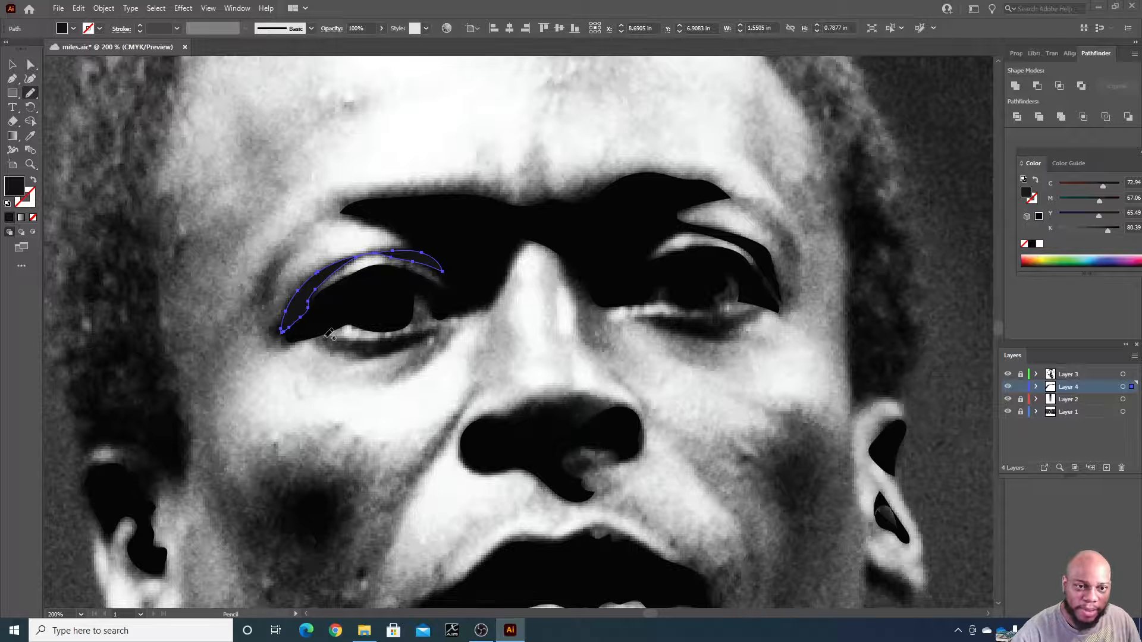
pyautogui.moveTo(333, 334)
pyautogui.mouseDown()
pyautogui.moveTo(443, 325)
pyautogui.moveTo(379, 356)
pyautogui.moveTo(315, 336)
pyautogui.mouseUp()
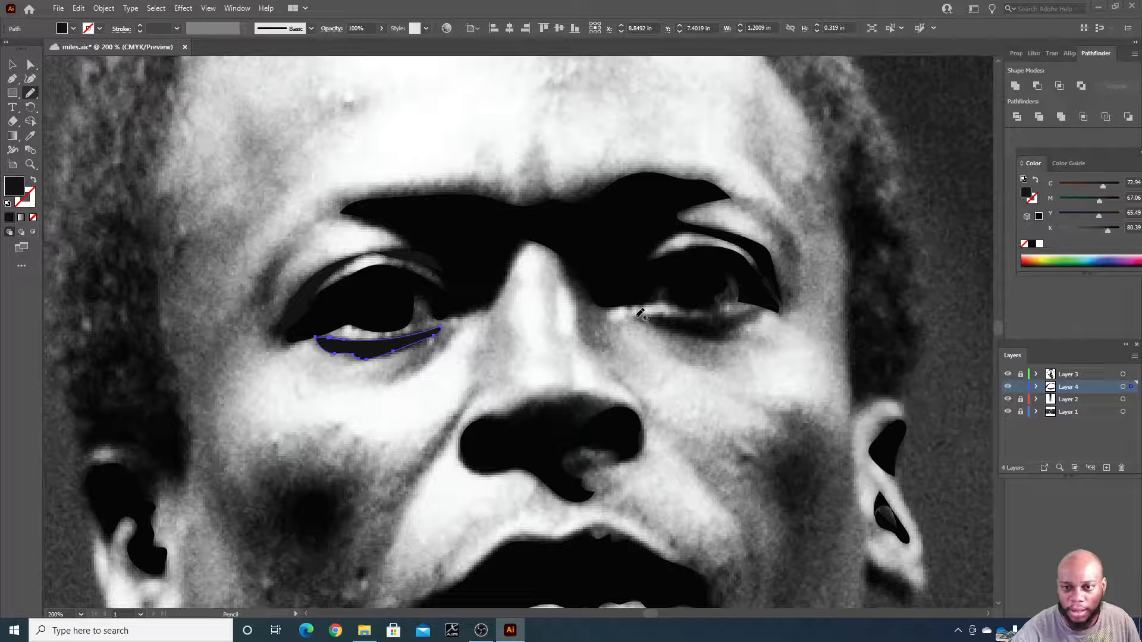
pyautogui.moveTo(640, 313)
pyautogui.mouseDown()
pyautogui.moveTo(763, 308)
pyautogui.moveTo(721, 341)
pyautogui.moveTo(641, 314)
pyautogui.mouseUp()
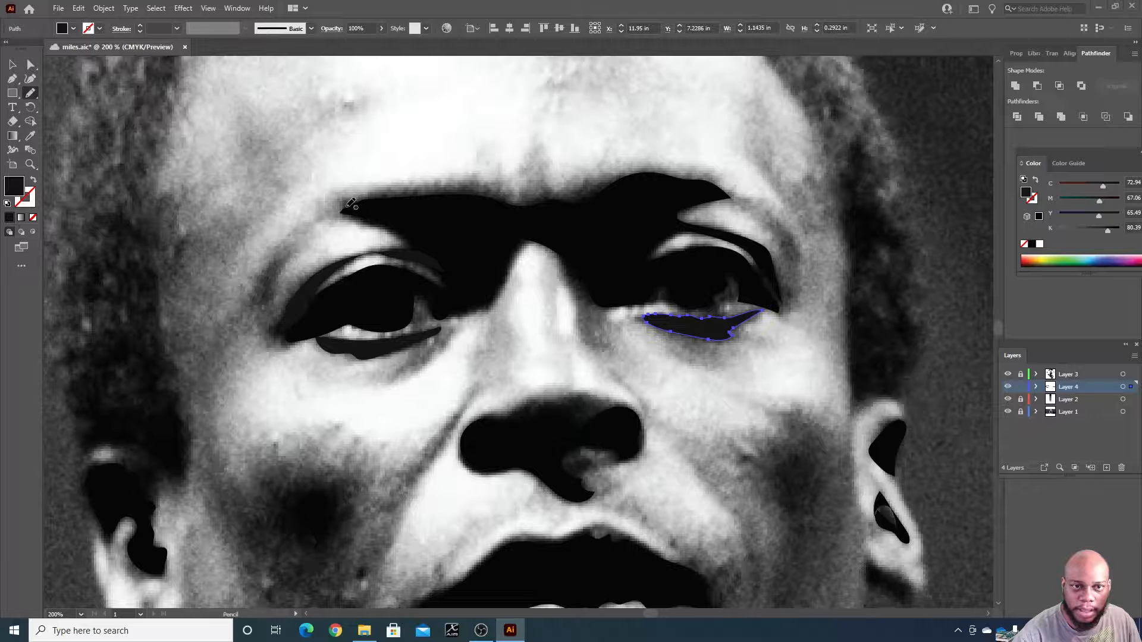
# Trace the dark grey strip along the top of the left eyebrow, about 1.72 × 0.24 in
pyautogui.moveTo(340, 201)
pyautogui.mouseDown()
pyautogui.moveTo(433, 181)
pyautogui.moveTo(520, 195)
pyautogui.moveTo(495, 205)
pyautogui.moveTo(341, 203)
pyautogui.mouseUp()
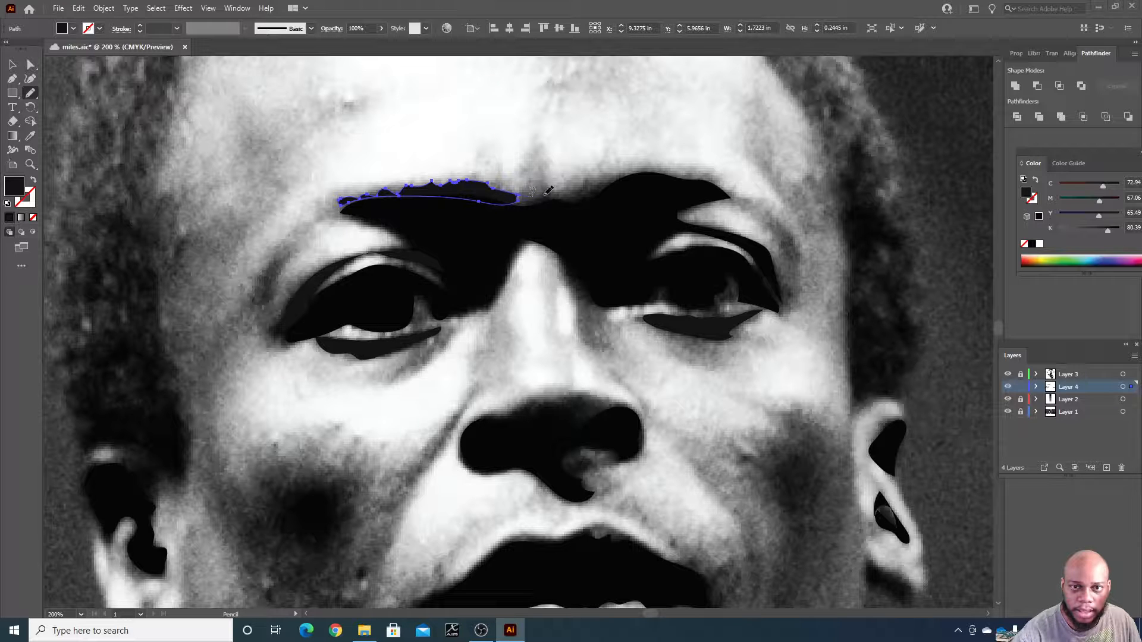
pyautogui.moveTo(517, 196)
pyautogui.mouseDown()
pyautogui.moveTo(498, 200)
pyautogui.moveTo(506, 209)
pyautogui.mouseUp()
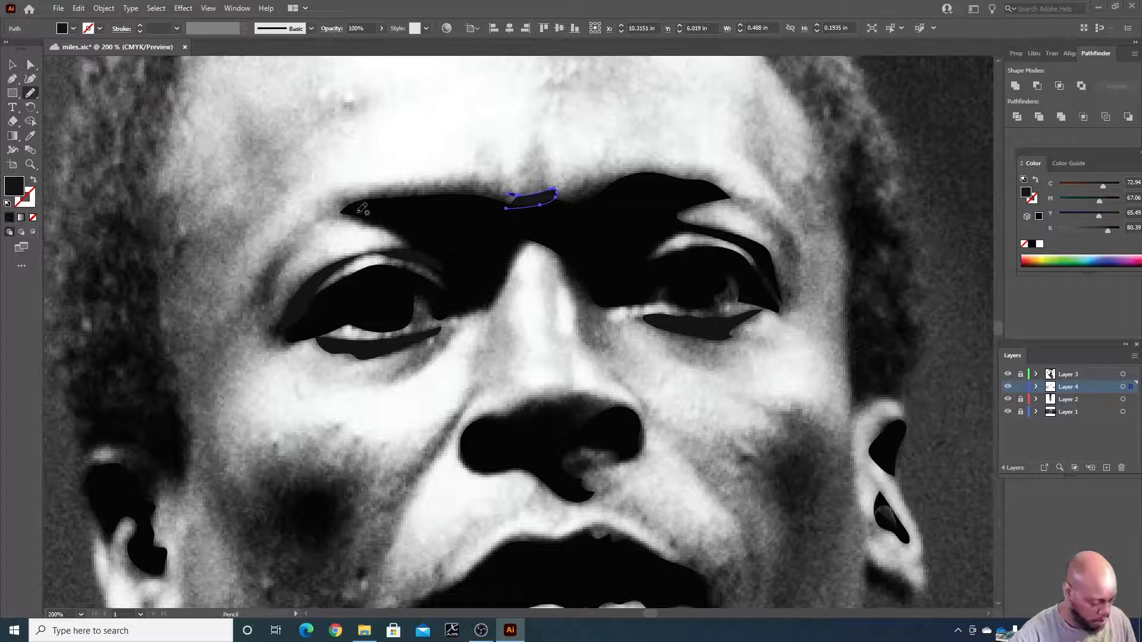
pyautogui.moveTo(342, 202); pyautogui.dragTo(515, 199)
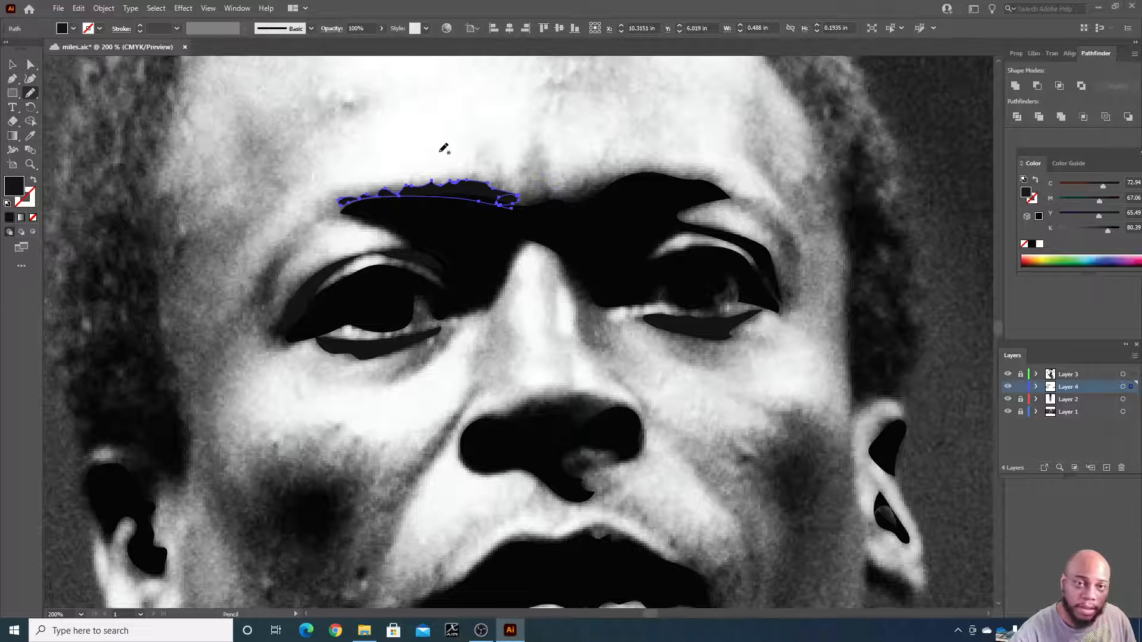
# Trace the dark grey strip between the eyebrows as a separate shape and extend it to the right brow, about 1.13 × 0.31 in overall
pyautogui.press('v')
pyautogui.click(503, 156)
pyautogui.press('n')
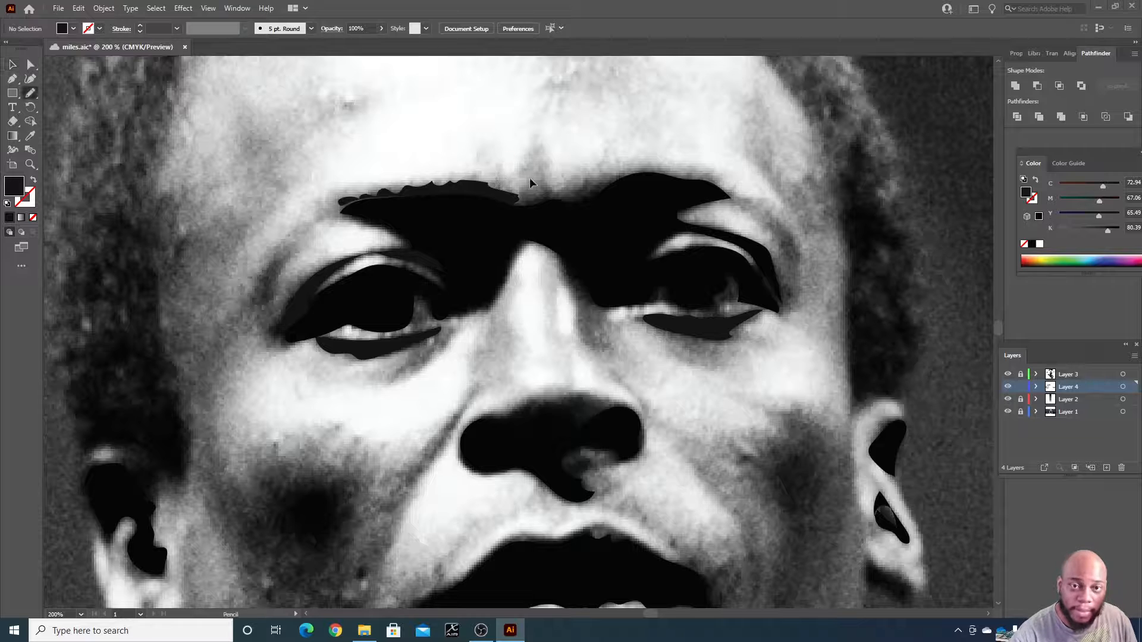
pyautogui.moveTo(512, 196)
pyautogui.mouseDown()
pyautogui.moveTo(557, 196)
pyautogui.moveTo(516, 208)
pyautogui.moveTo(494, 191)
pyautogui.mouseUp()
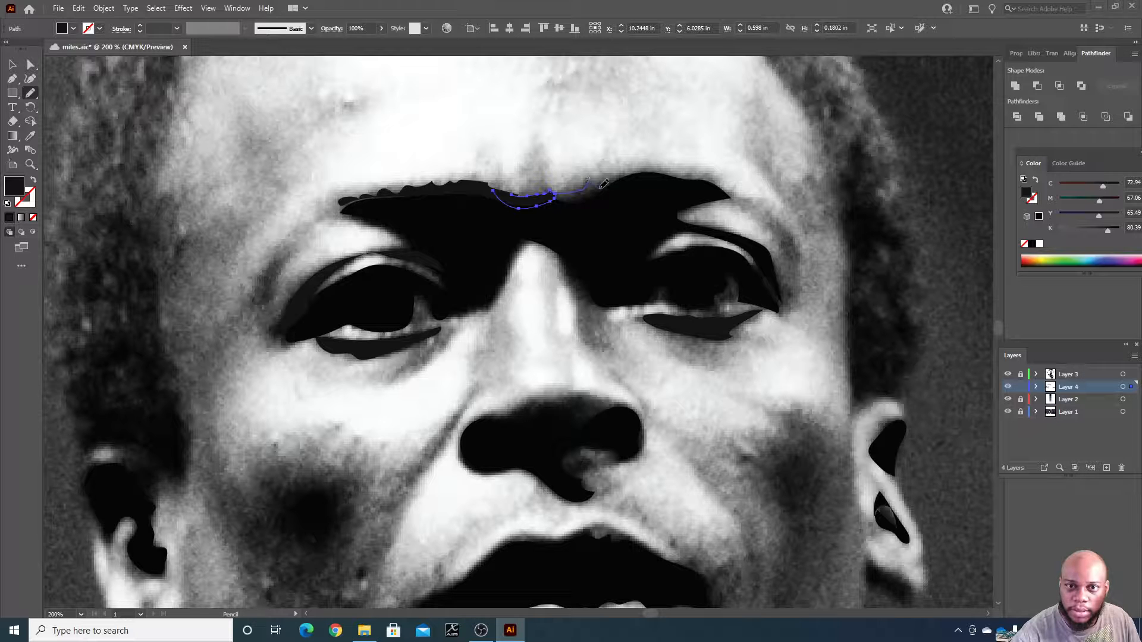
pyautogui.moveTo(630, 172)
pyautogui.mouseDown()
pyautogui.moveTo(597, 199)
pyautogui.moveTo(535, 197)
pyautogui.mouseUp()
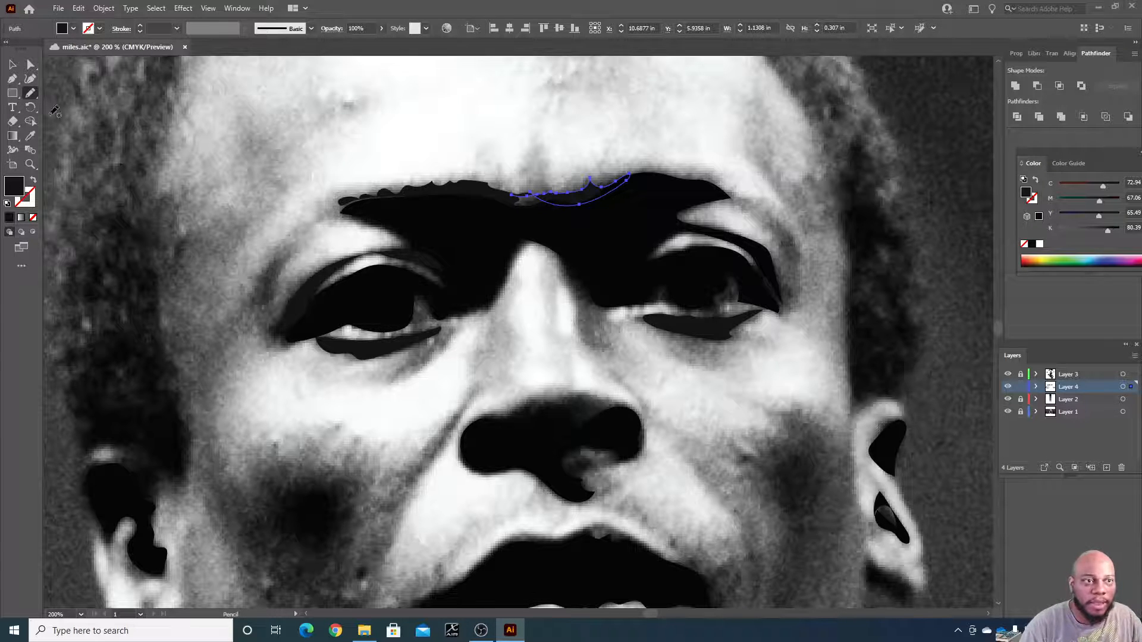
# Try tracing a small shape over the gap between the eyebrows, about 0.75 × 0.16 in, with filling of new pencil strokes turned off
pyautogui.doubleClick(30, 92)
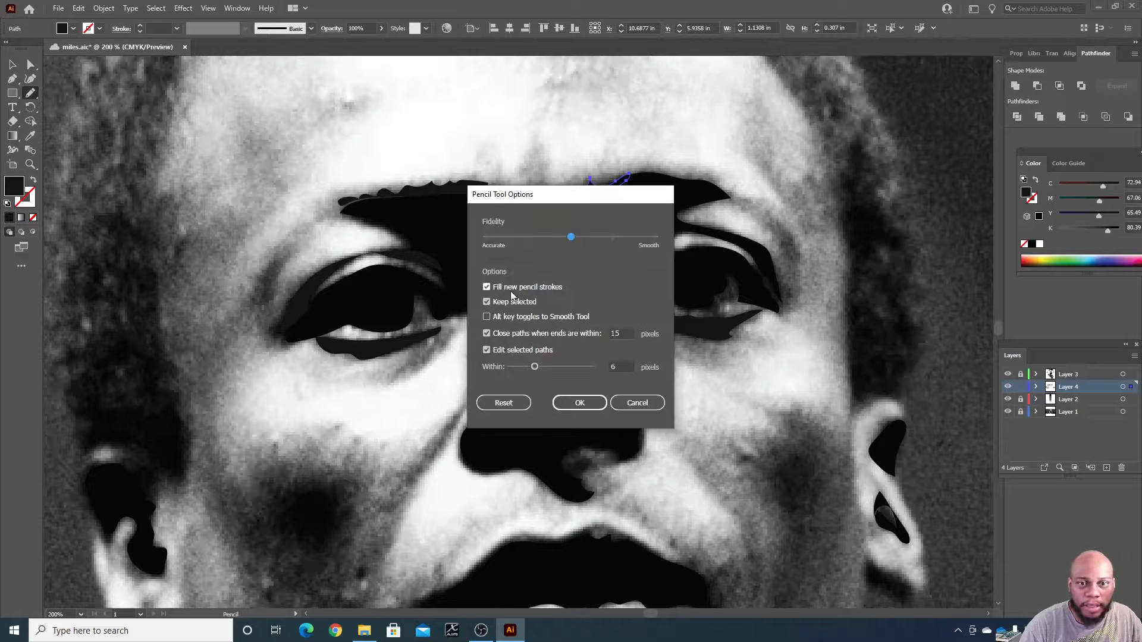
pyautogui.click(582, 410)
pyautogui.press('z')
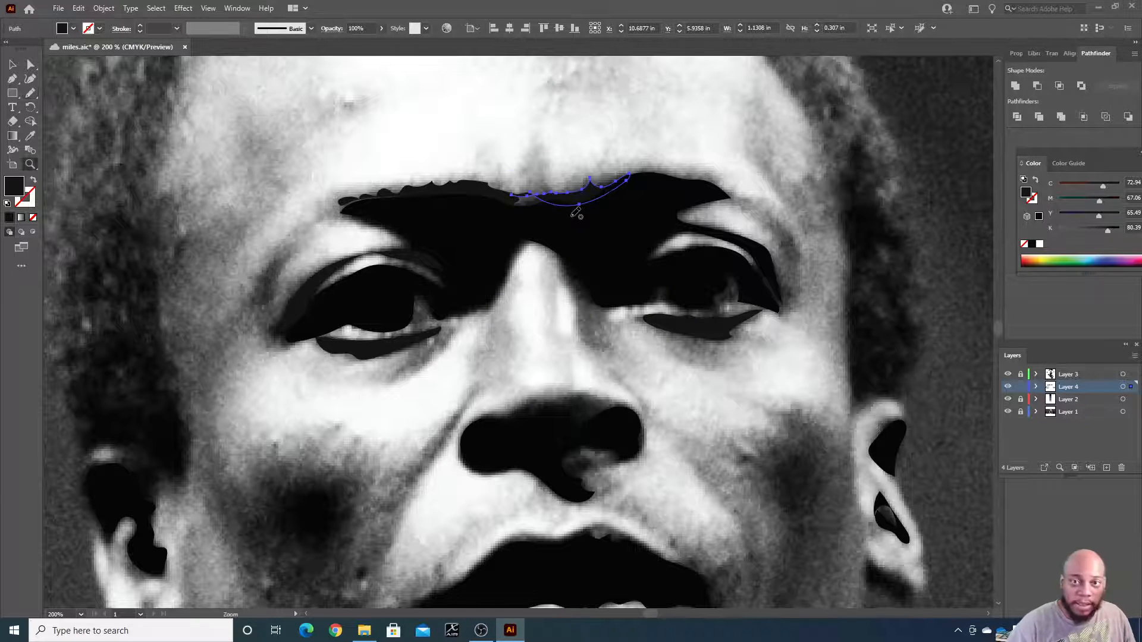
pyautogui.press('v')
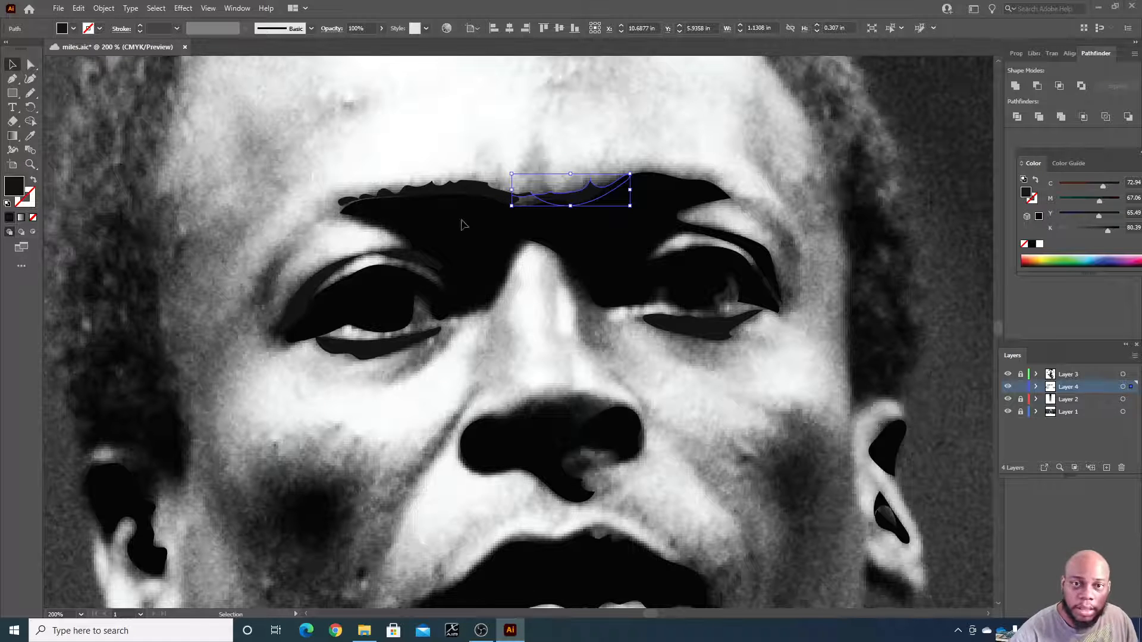
pyautogui.press('n')
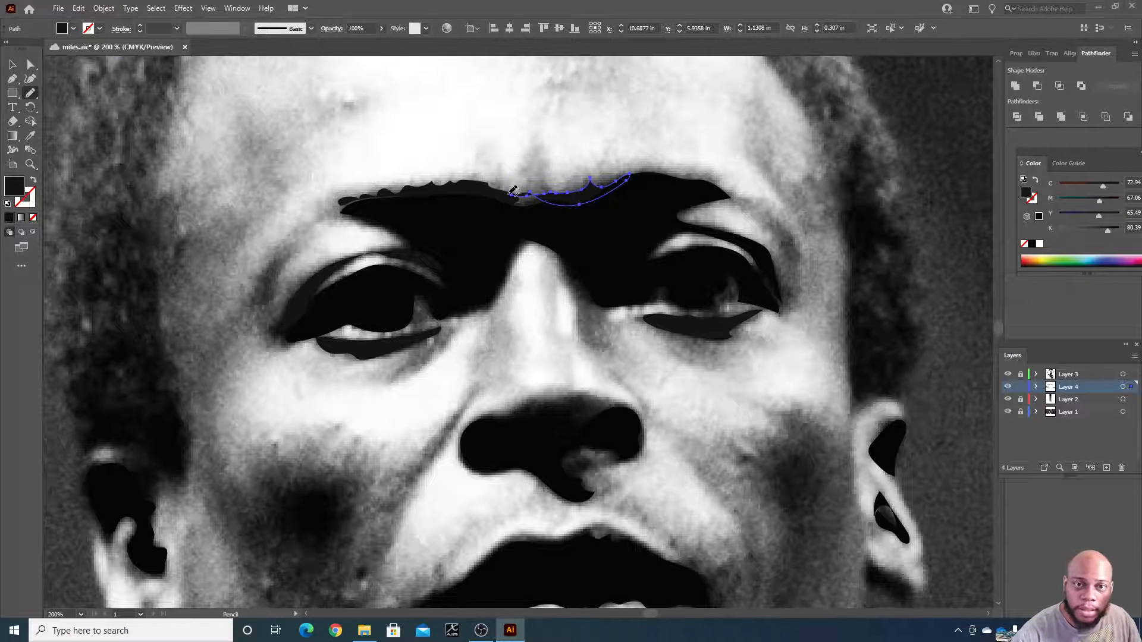
pyautogui.moveTo(524, 196)
pyautogui.mouseDown()
pyautogui.moveTo(535, 207)
pyautogui.moveTo(477, 192)
pyautogui.moveTo(559, 199)
pyautogui.mouseUp()
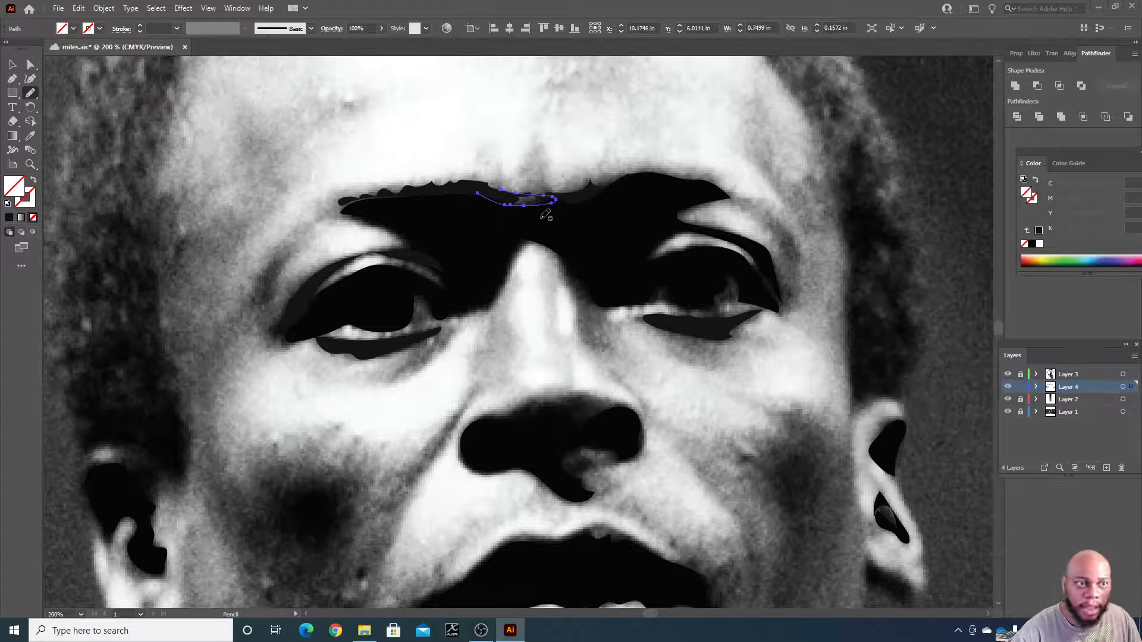
pyautogui.hotkey('ctrl', 'z')
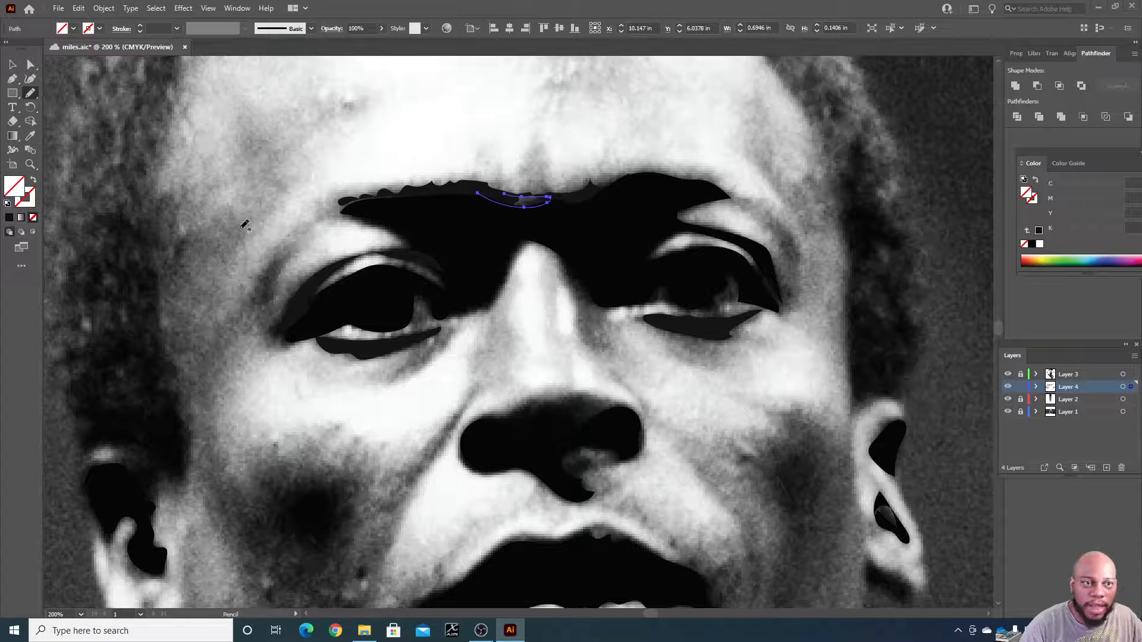
# Set the Pencil tool to fill new pencil strokes and not to keep drawn paths selected
pyautogui.doubleClick(30, 93)
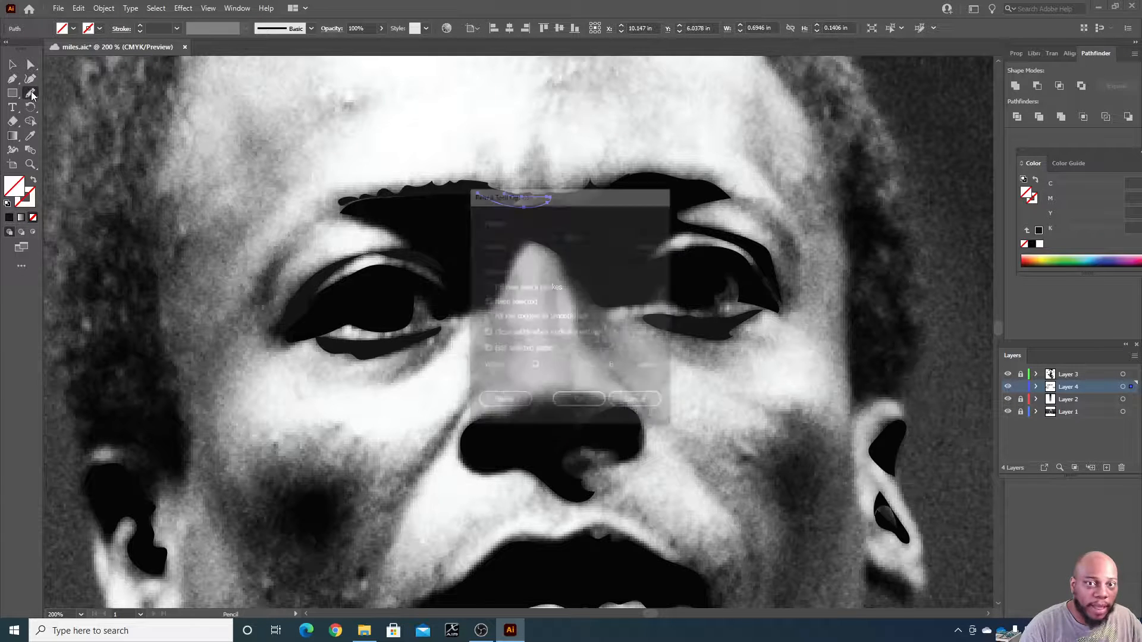
pyautogui.click(515, 288)
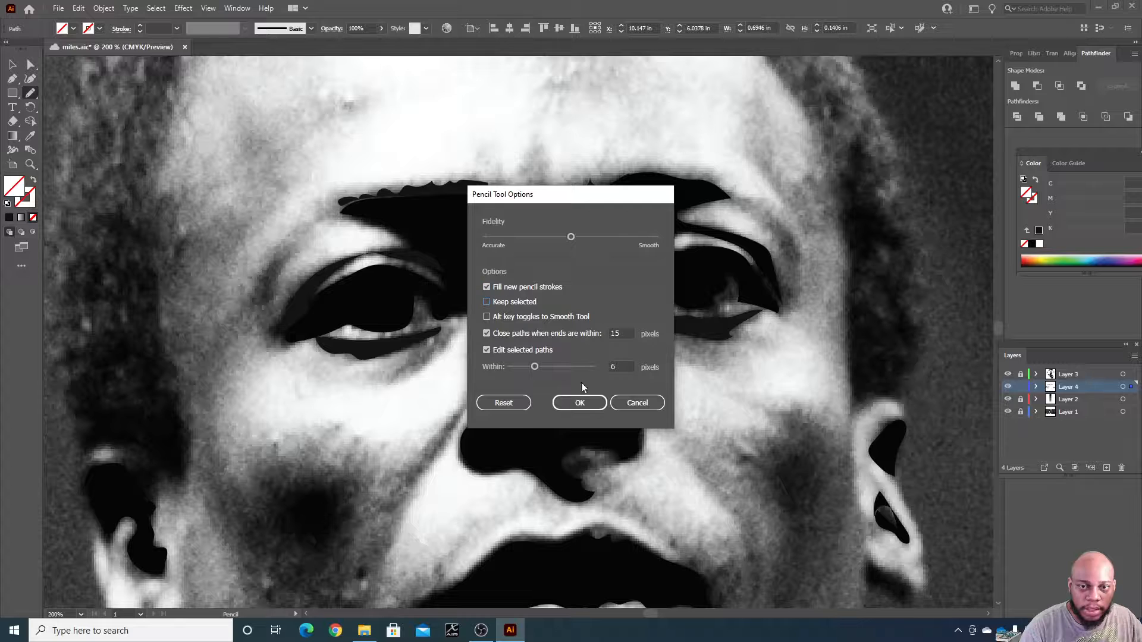
pyautogui.click(581, 398)
pyautogui.press('v')
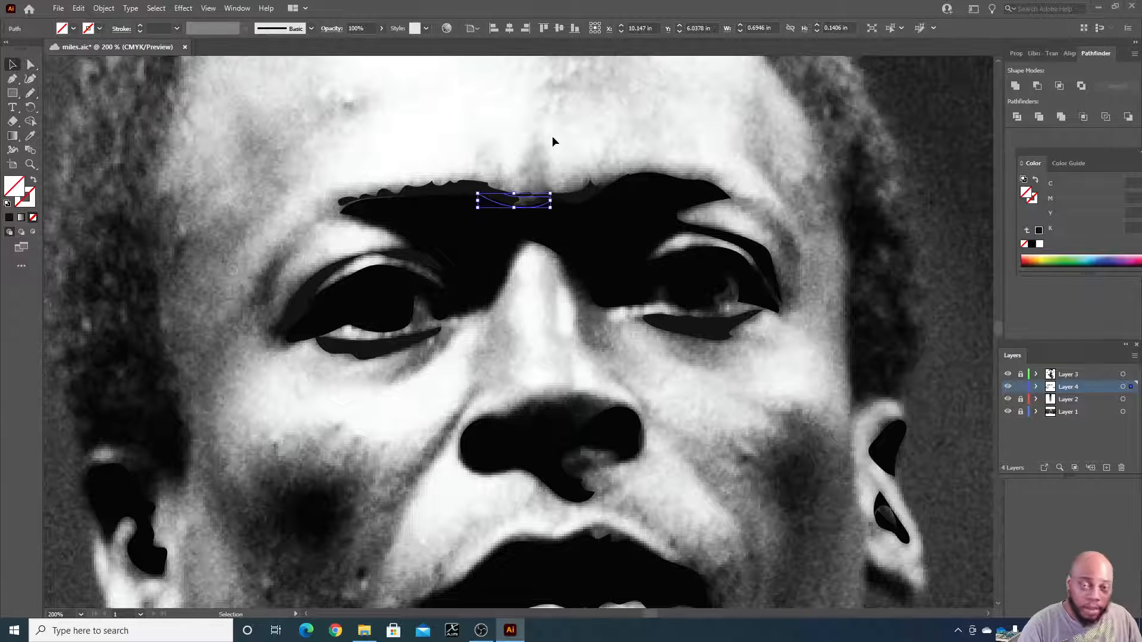
# Clear the selection and try tracing over the remaining gap between the eyebrows again
pyautogui.click(554, 143)
pyautogui.press('n')
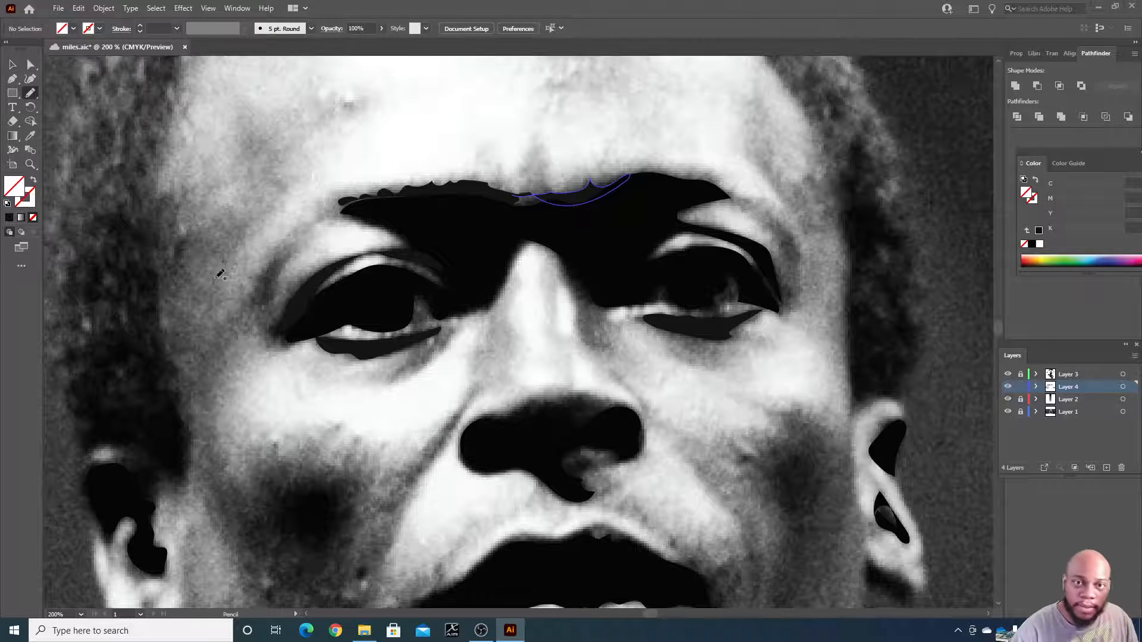
pyautogui.moveTo(511, 191)
pyautogui.mouseDown()
pyautogui.moveTo(550, 195)
pyautogui.moveTo(518, 210)
pyautogui.moveTo(553, 213)
pyautogui.moveTo(508, 199)
pyautogui.moveTo(562, 215)
pyautogui.mouseUp()
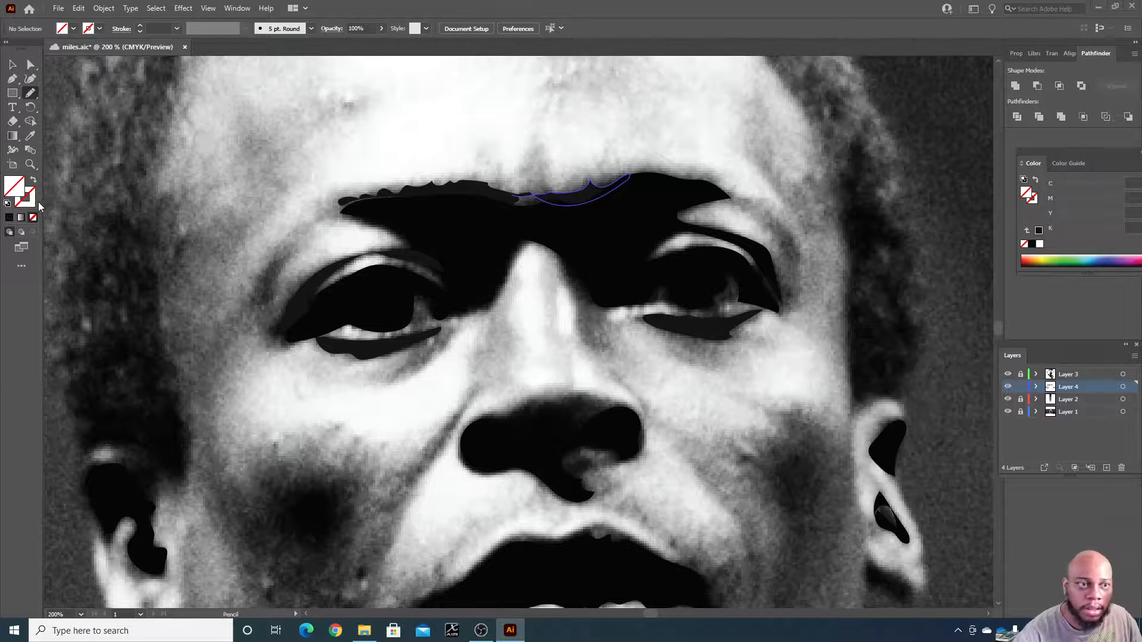
# Select the traced strips above the brows, give them the solid dark grey fill and save the document
pyautogui.press('v')
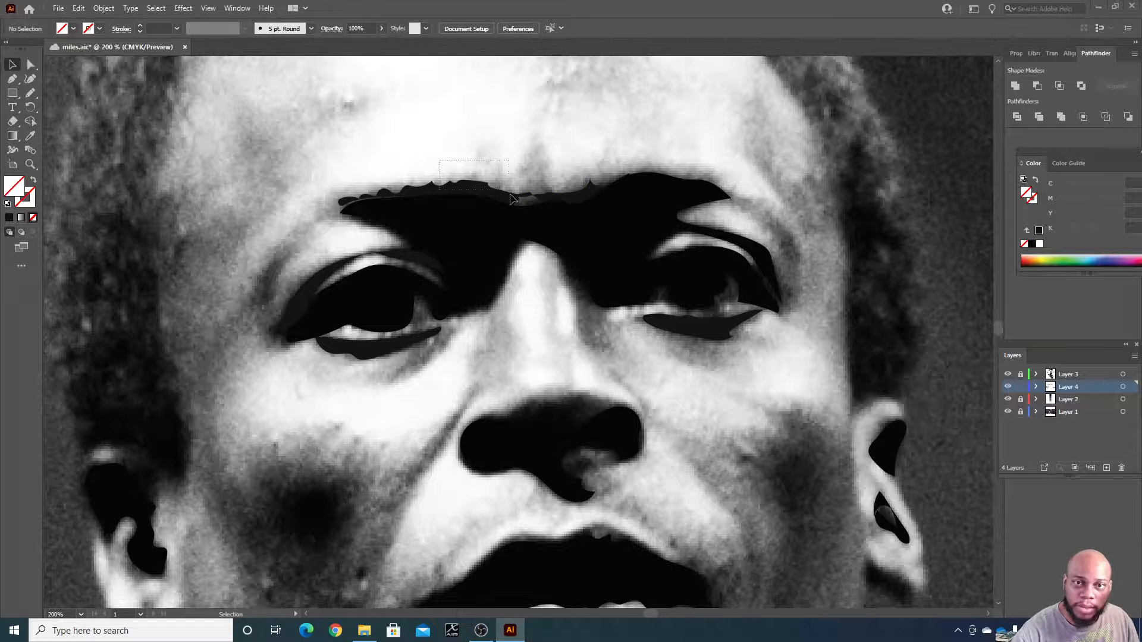
pyautogui.click(452, 194)
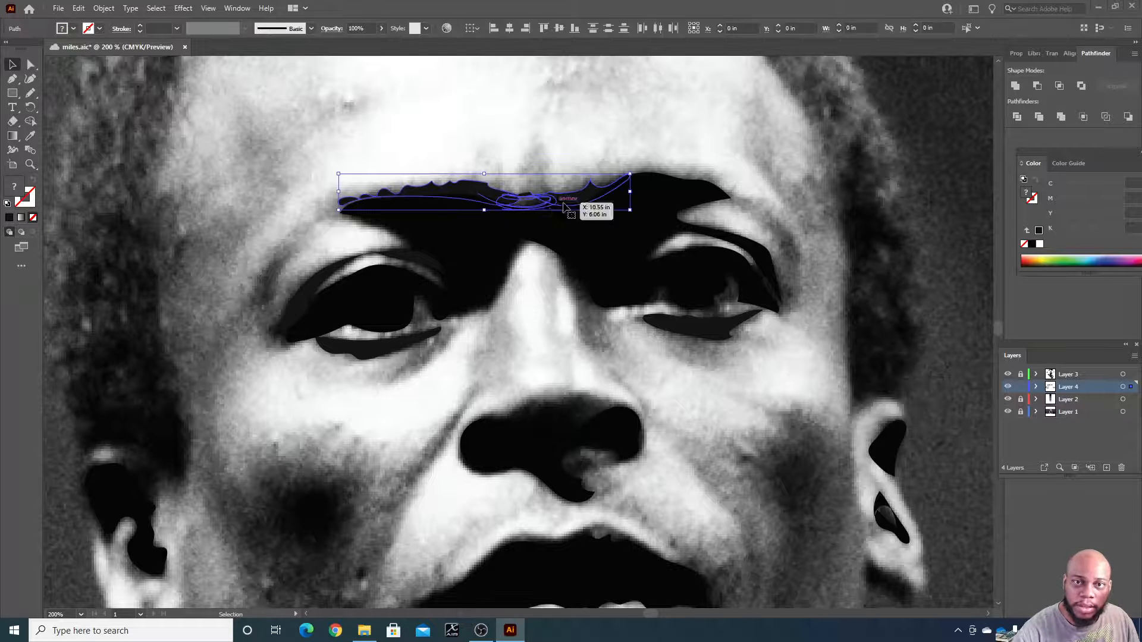
pyautogui.click(11, 219)
pyautogui.hotkey('ctrl', 's')
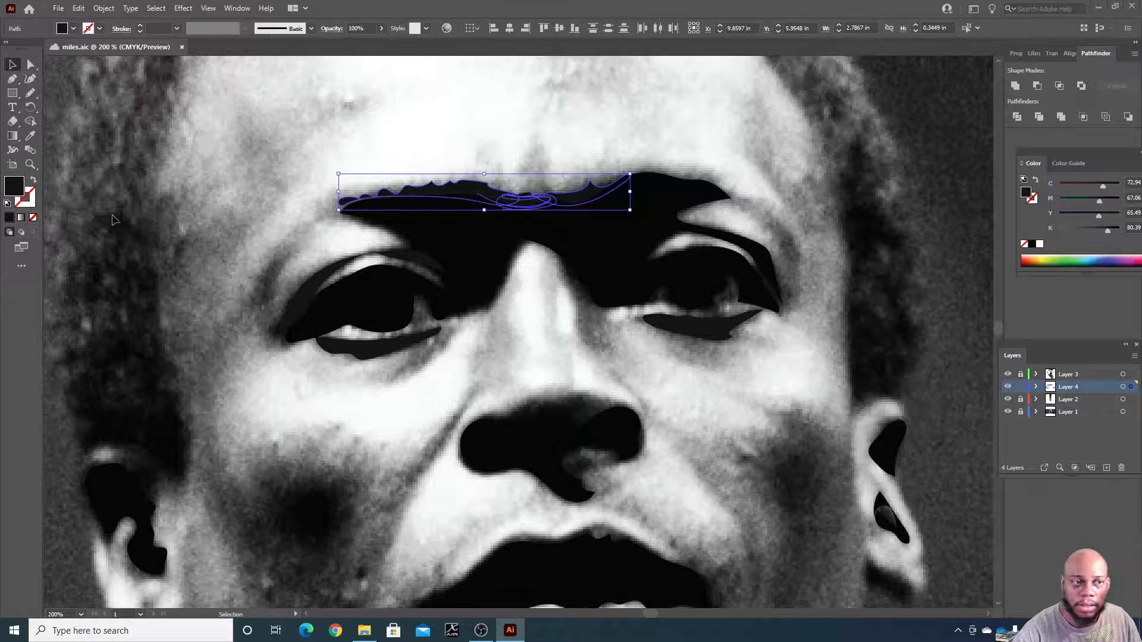
pyautogui.click(445, 165)
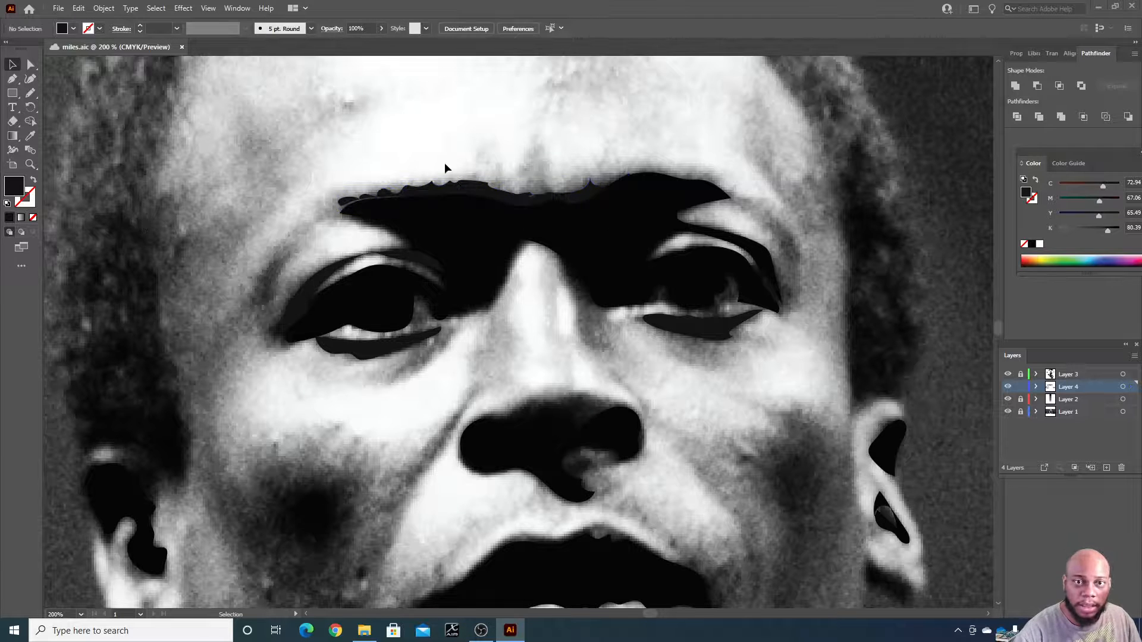
# Trace the dark grey strip along the right brow's upper edge and the dark patches in the middle of both cheeks
pyautogui.press('n')
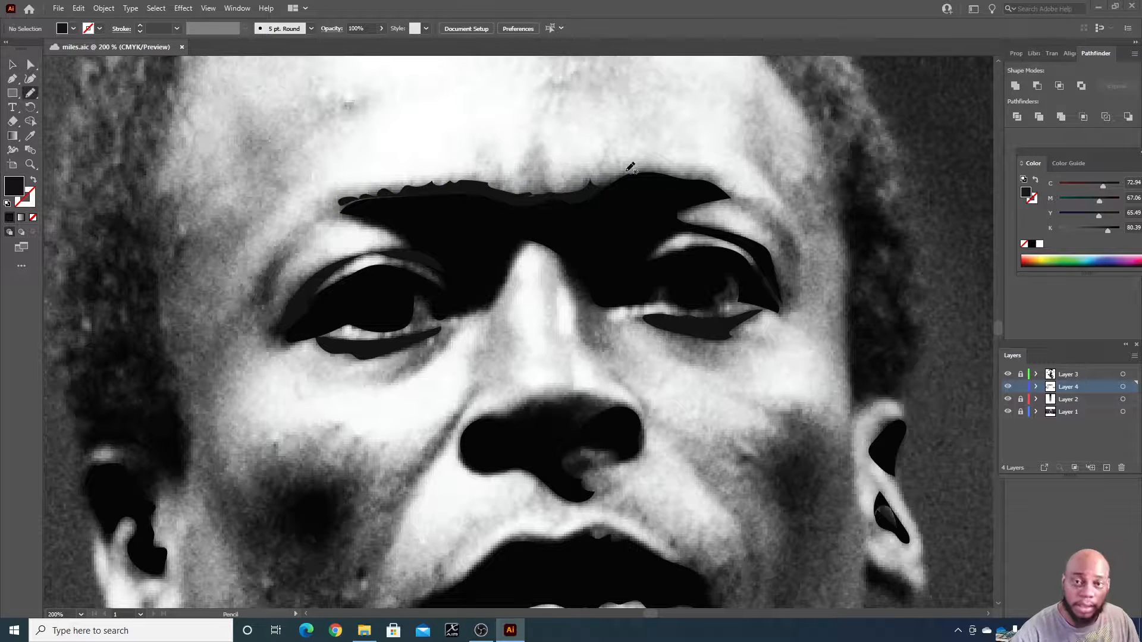
pyautogui.moveTo(612, 175)
pyautogui.mouseDown()
pyautogui.moveTo(619, 188)
pyautogui.moveTo(648, 172)
pyautogui.moveTo(728, 187)
pyautogui.mouseUp()
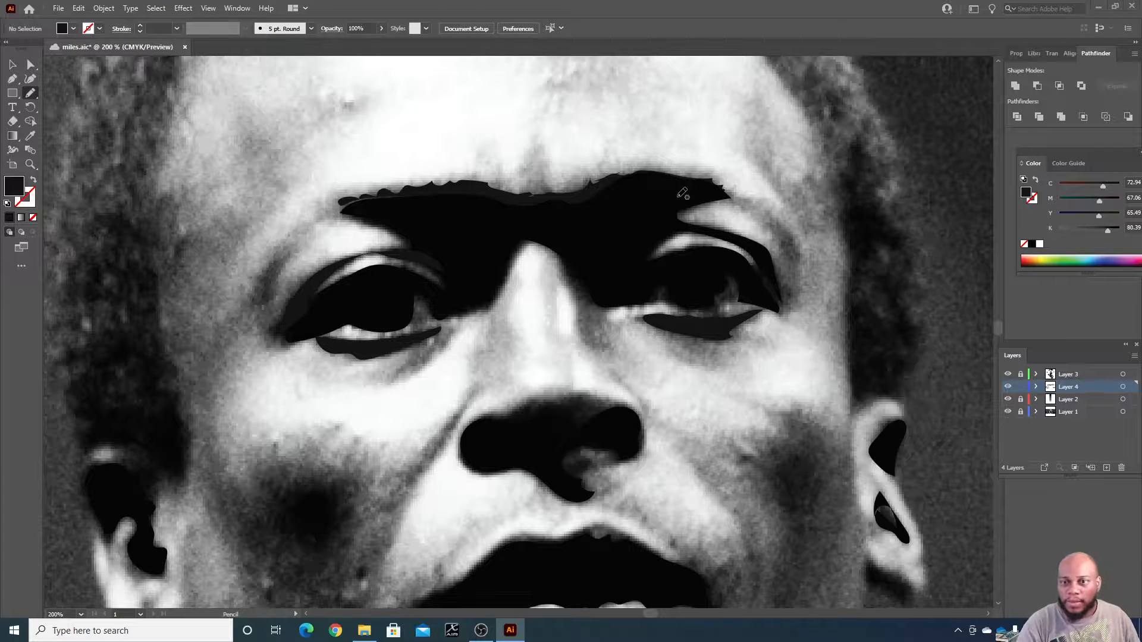
pyautogui.scroll(-6, 831, 306)
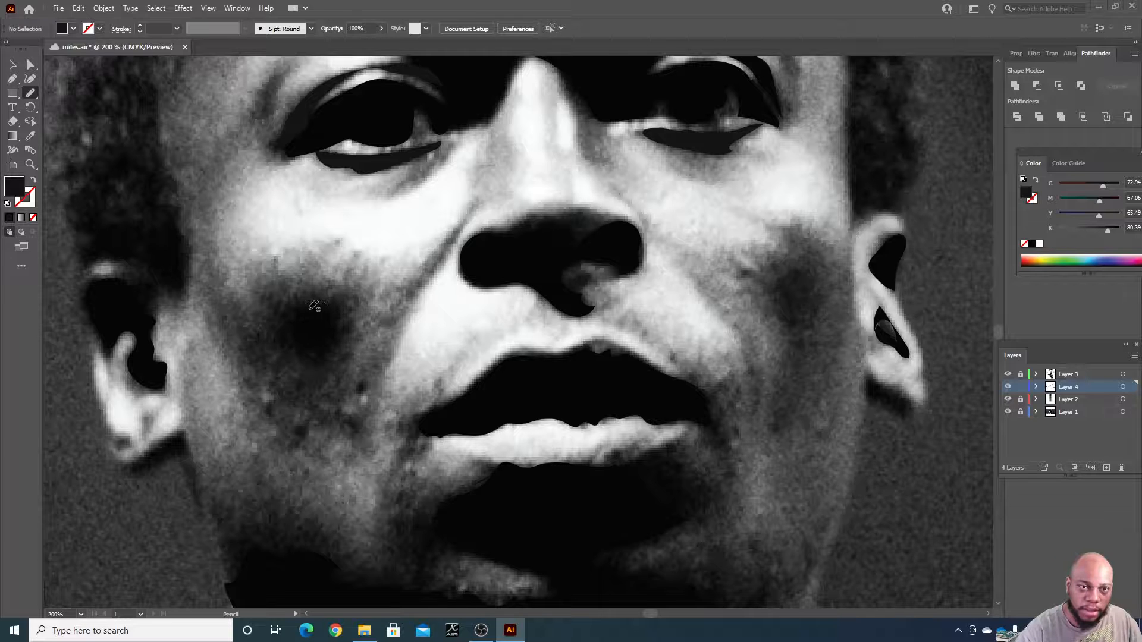
pyautogui.moveTo(310, 308)
pyautogui.mouseDown()
pyautogui.moveTo(279, 338)
pyautogui.moveTo(294, 339)
pyautogui.moveTo(301, 368)
pyautogui.moveTo(308, 352)
pyautogui.moveTo(311, 361)
pyautogui.moveTo(351, 331)
pyautogui.moveTo(338, 333)
pyautogui.moveTo(311, 310)
pyautogui.mouseUp()
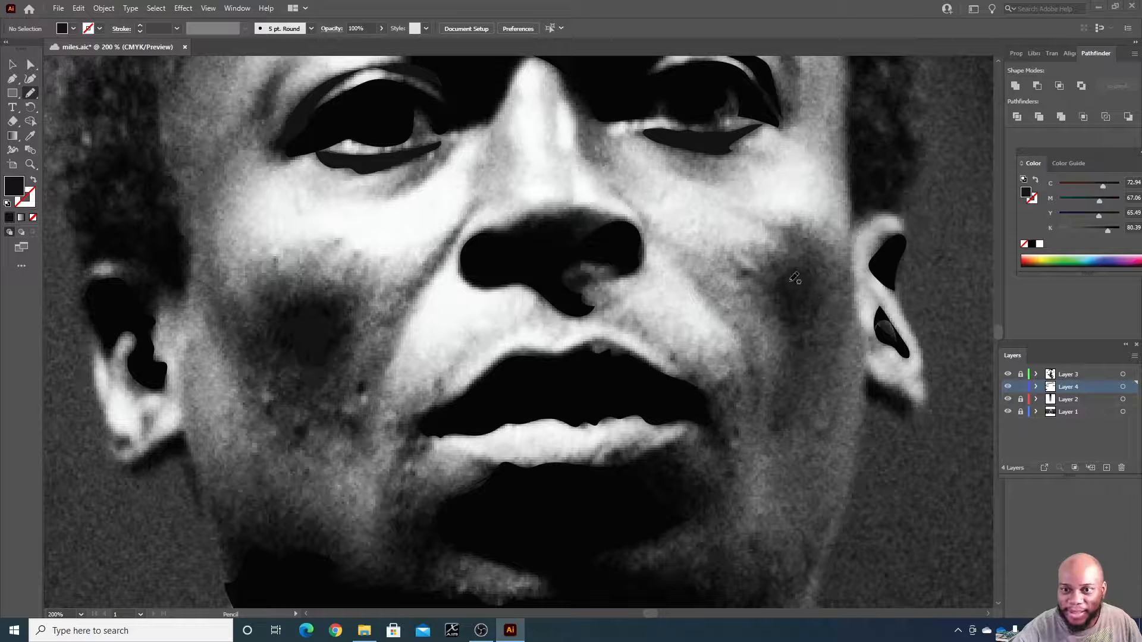
pyautogui.moveTo(790, 276)
pyautogui.mouseDown()
pyautogui.moveTo(778, 284)
pyautogui.moveTo(791, 318)
pyautogui.moveTo(798, 273)
pyautogui.moveTo(785, 282)
pyautogui.mouseUp()
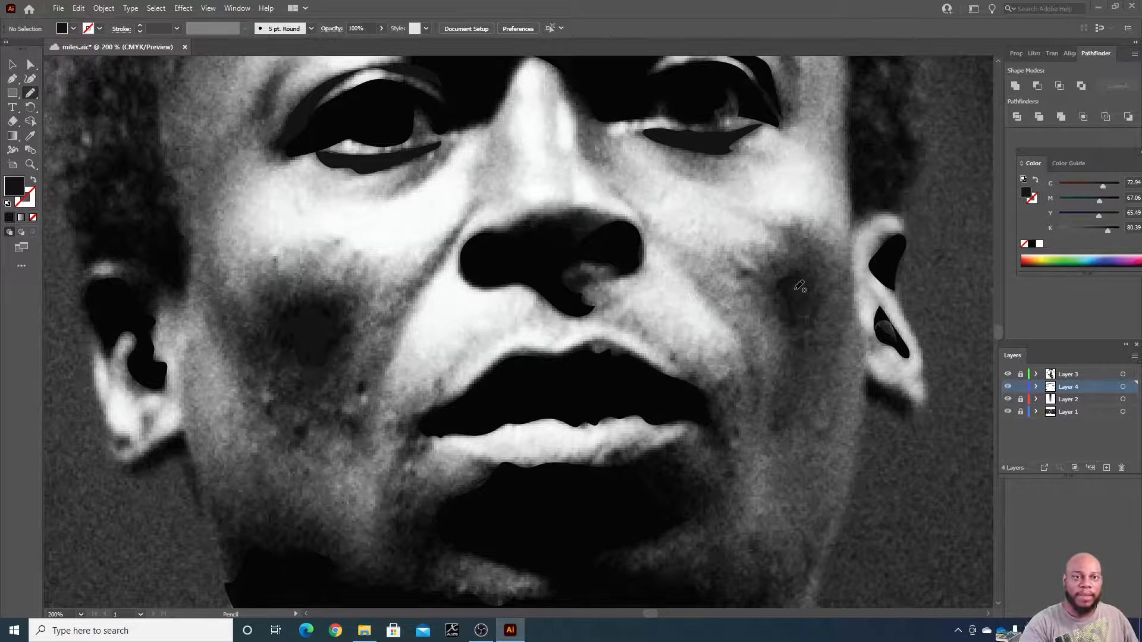
# Trace the dark grey tone on the neck between the black throat shadow and the black shape along the right collar
pyautogui.hotkey('ctrl', '-')
pyautogui.hotkey('ctrl', '-')
pyautogui.hotkey('ctrl', '-')
pyautogui.hotkey('ctrl', '+')
pyautogui.hotkey('ctrl', '+')
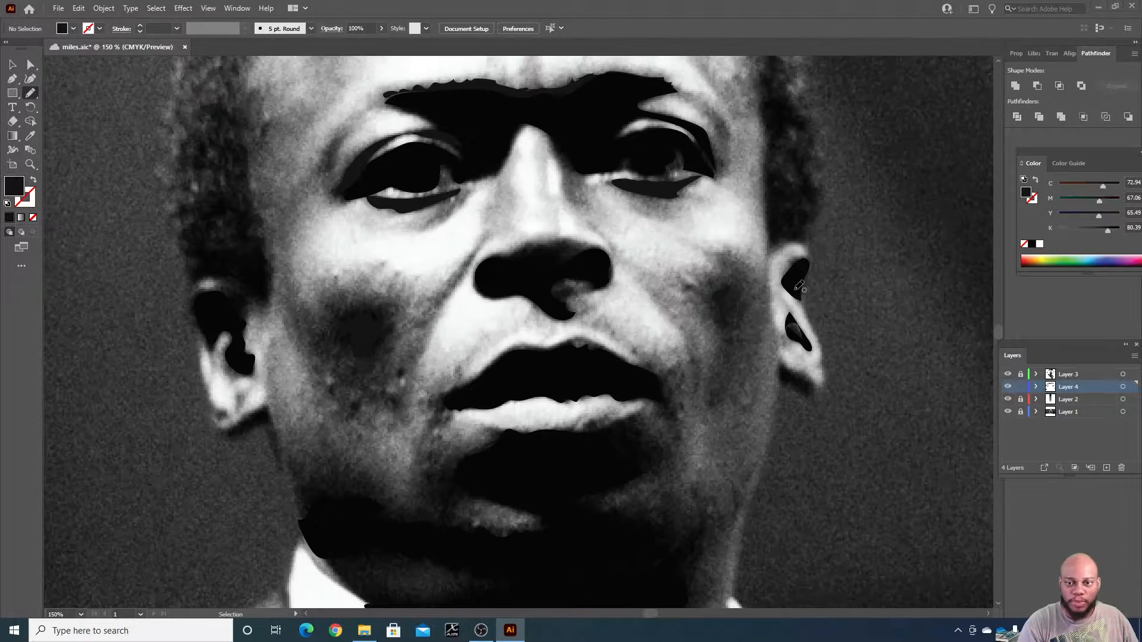
pyautogui.scroll(-5, 848, 319)
pyautogui.hotkey('ctrl', '+')
pyautogui.scroll(-15, 915, 282)
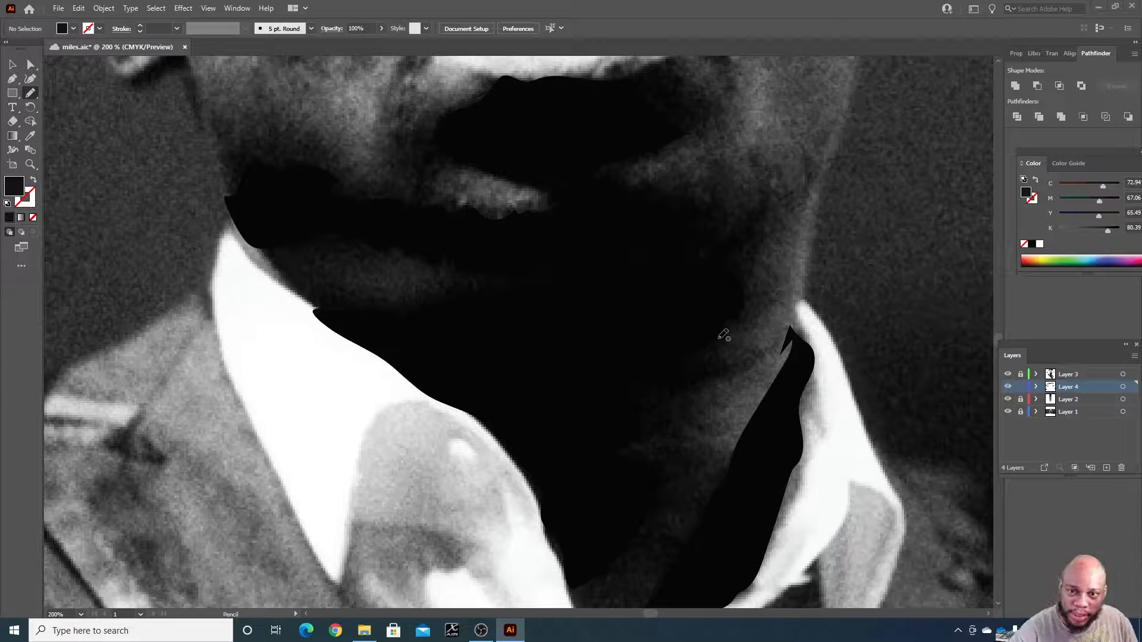
pyautogui.moveTo(721, 337)
pyautogui.mouseDown()
pyautogui.moveTo(707, 363)
pyautogui.moveTo(728, 368)
pyautogui.moveTo(675, 395)
pyautogui.moveTo(671, 416)
pyautogui.moveTo(681, 442)
pyautogui.moveTo(732, 480)
pyautogui.moveTo(654, 604)
pyautogui.moveTo(571, 627)
pyautogui.moveTo(566, 585)
pyautogui.moveTo(615, 552)
pyautogui.moveTo(656, 489)
pyautogui.moveTo(617, 458)
pyautogui.moveTo(642, 398)
pyautogui.moveTo(684, 377)
pyautogui.moveTo(728, 331)
pyautogui.mouseUp()
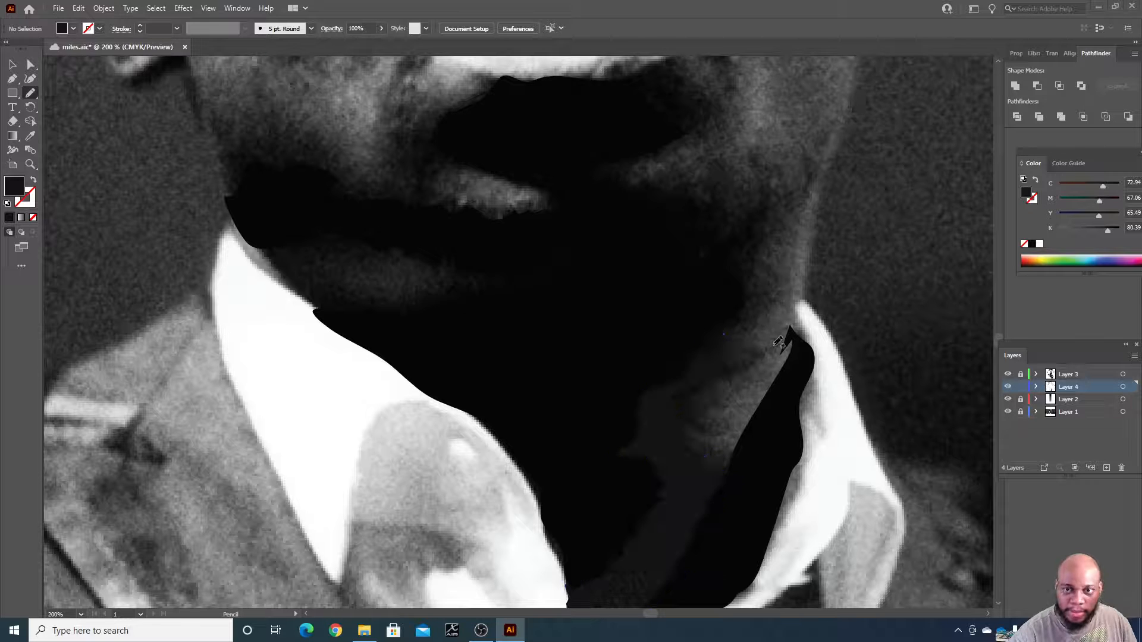
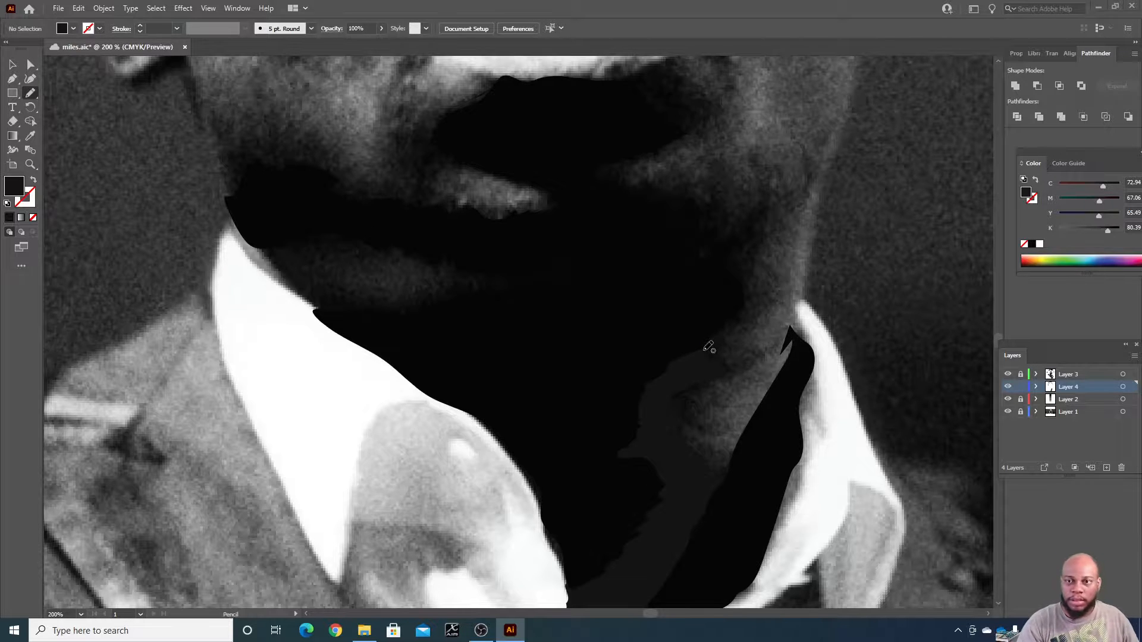
# Hide the reference photo on Layer 1 to check the traced shapes on their own
pyautogui.hotkey('ctrl', '-')
pyautogui.hotkey('ctrl', '-')
pyautogui.hotkey('ctrl', '-')
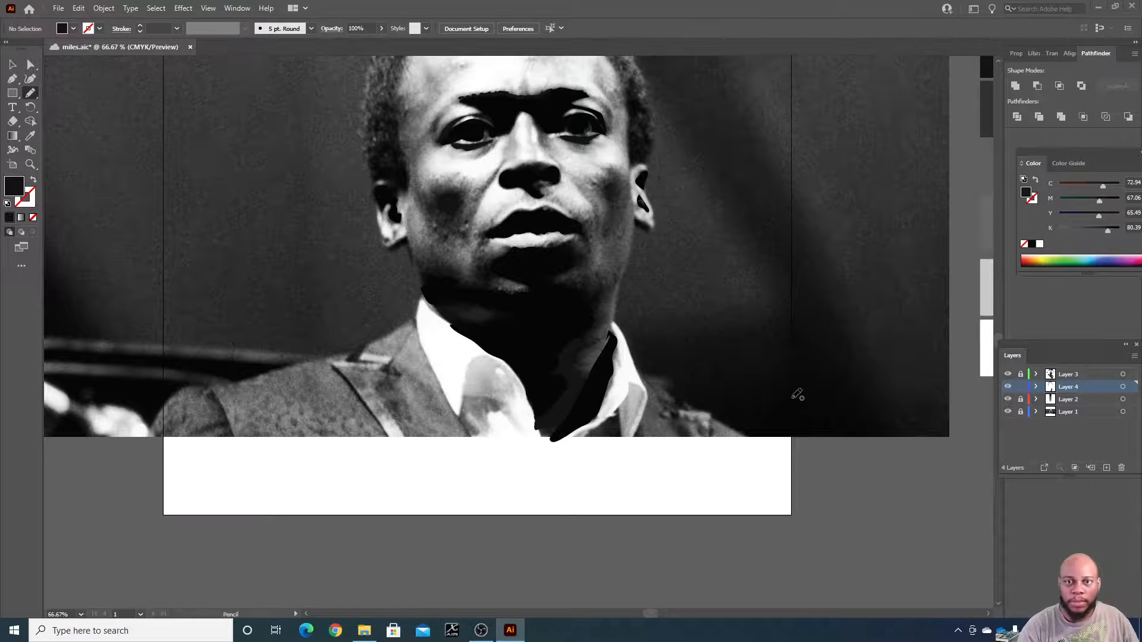
pyautogui.scroll(2, 797, 394)
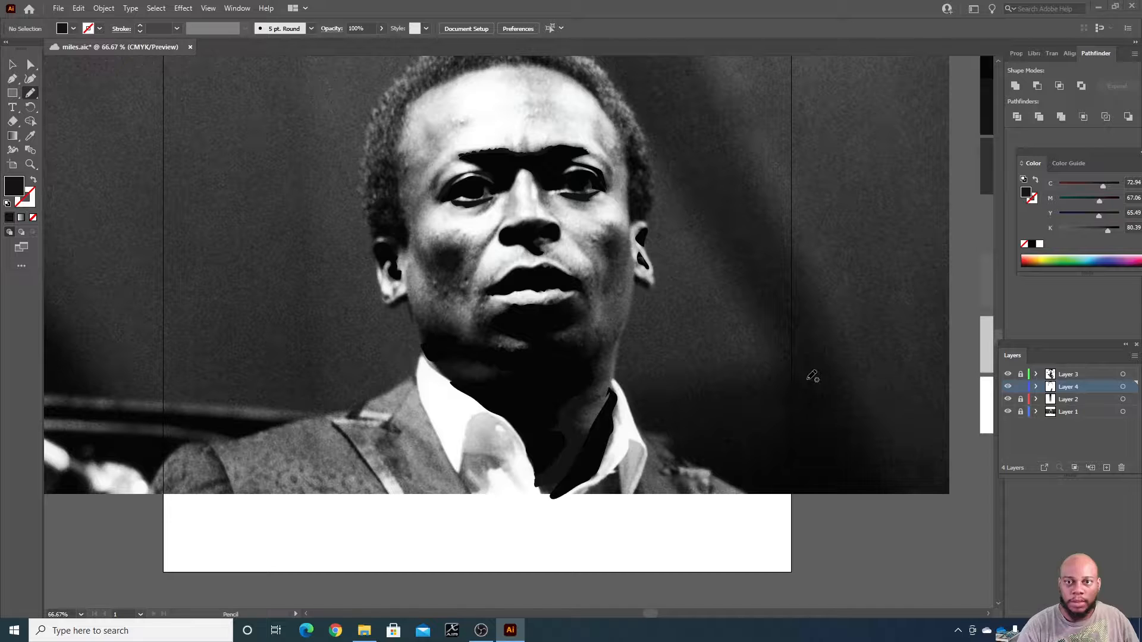
pyautogui.click(1008, 412)
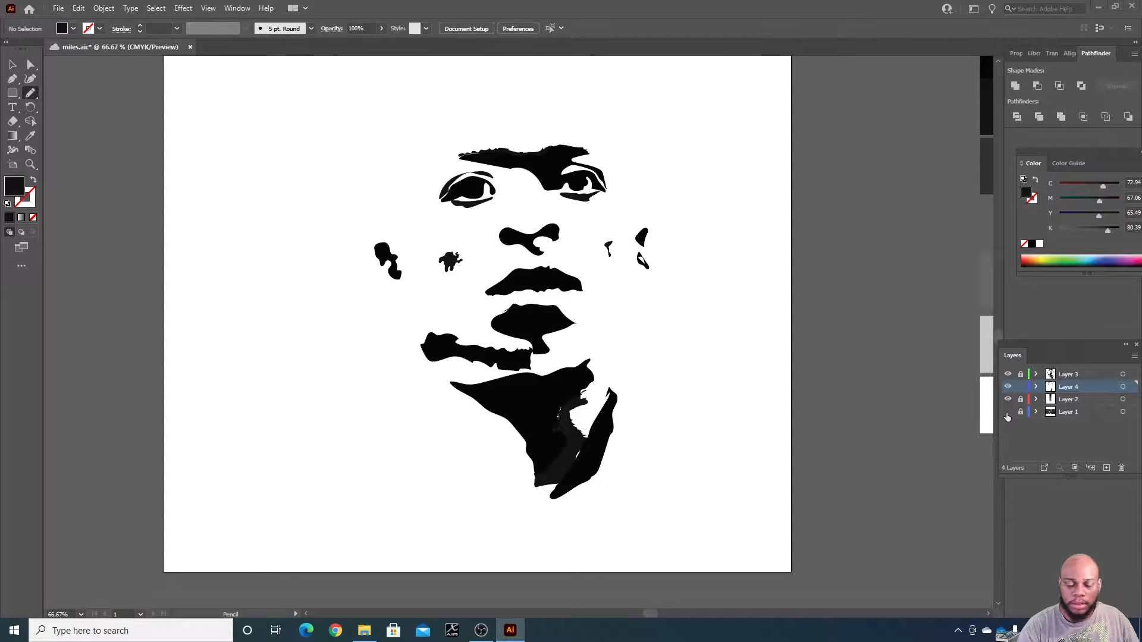
# Fill the white gaps on both sides of the dark grey neck shape, where it meets the black shapes, with small pencil shapes
pyautogui.hotkey('ctrl', '+')
pyautogui.hotkey('ctrl', '+')
pyautogui.hotkey('ctrl', '+')
pyautogui.scroll(-5, 684, 363)
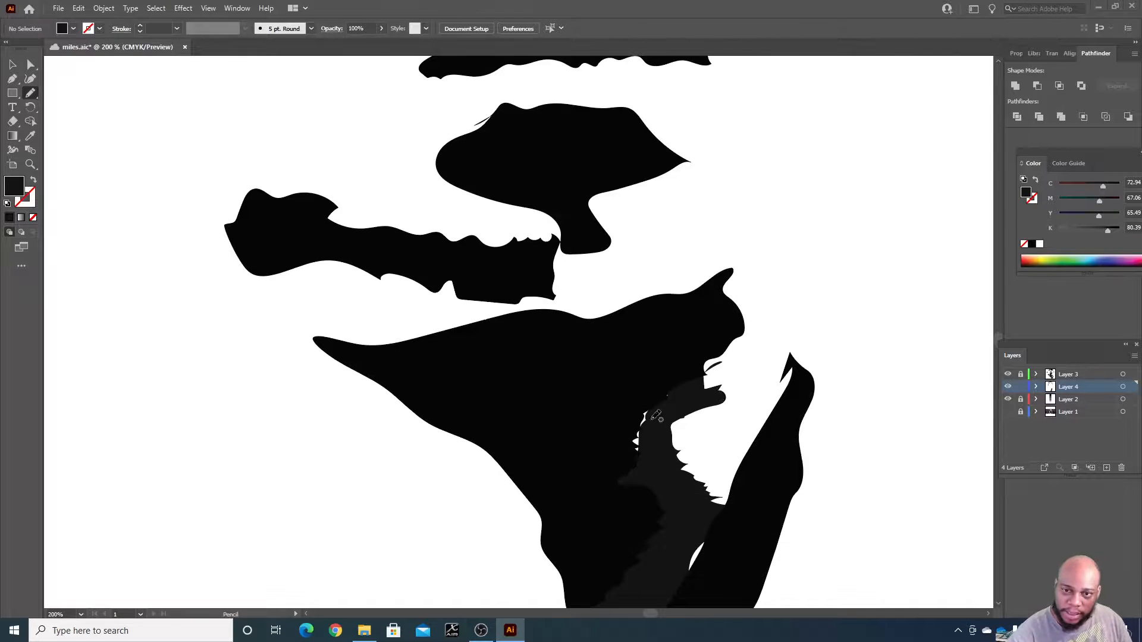
pyautogui.moveTo(657, 403)
pyautogui.mouseDown()
pyautogui.moveTo(634, 468)
pyautogui.moveTo(659, 413)
pyautogui.mouseUp()
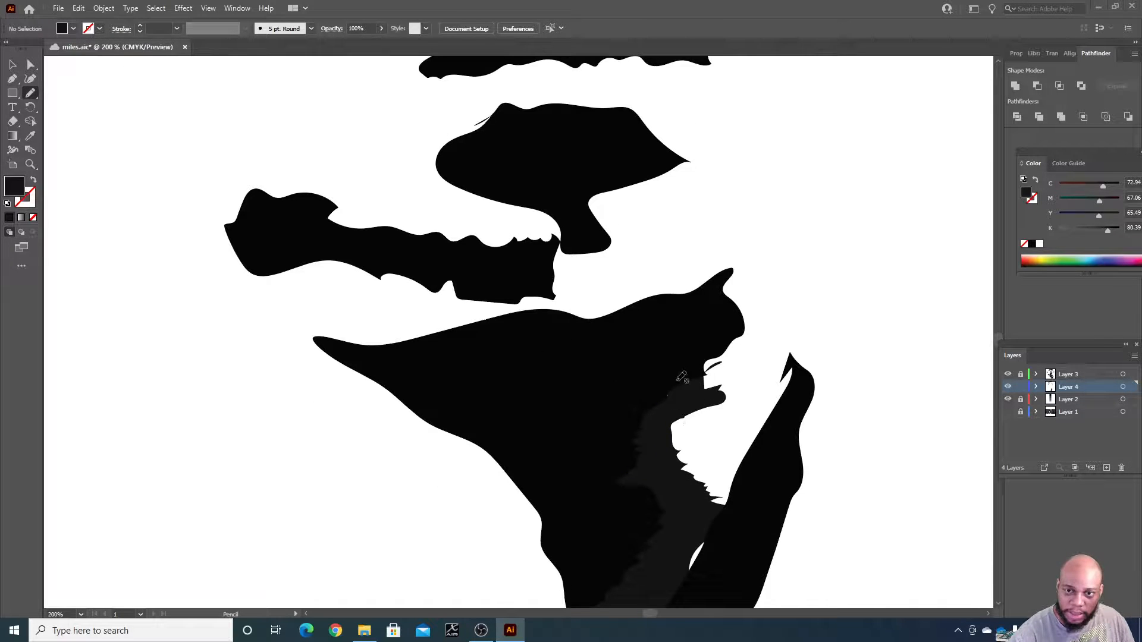
pyautogui.moveTo(700, 534); pyautogui.dragTo(719, 532)
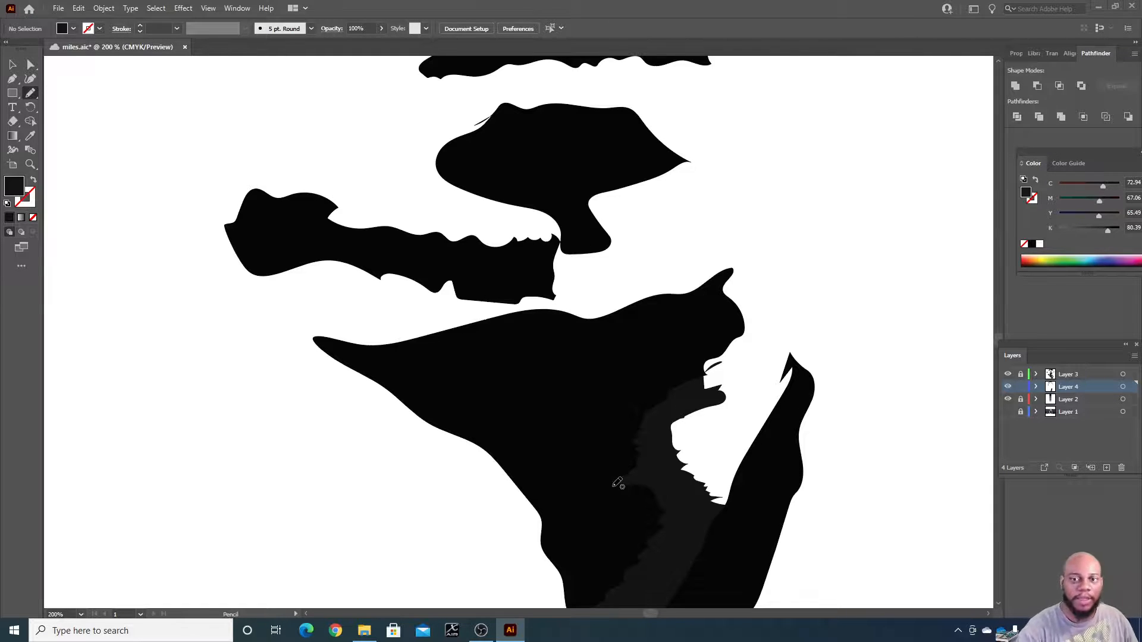
# Lock Layer 4 and create a new layer directly above Layer 2
pyautogui.hotkey('ctrl', '-')
pyautogui.hotkey('ctrl', '-')
pyautogui.hotkey('ctrl', '-')
pyautogui.hotkey('ctrl', '-')
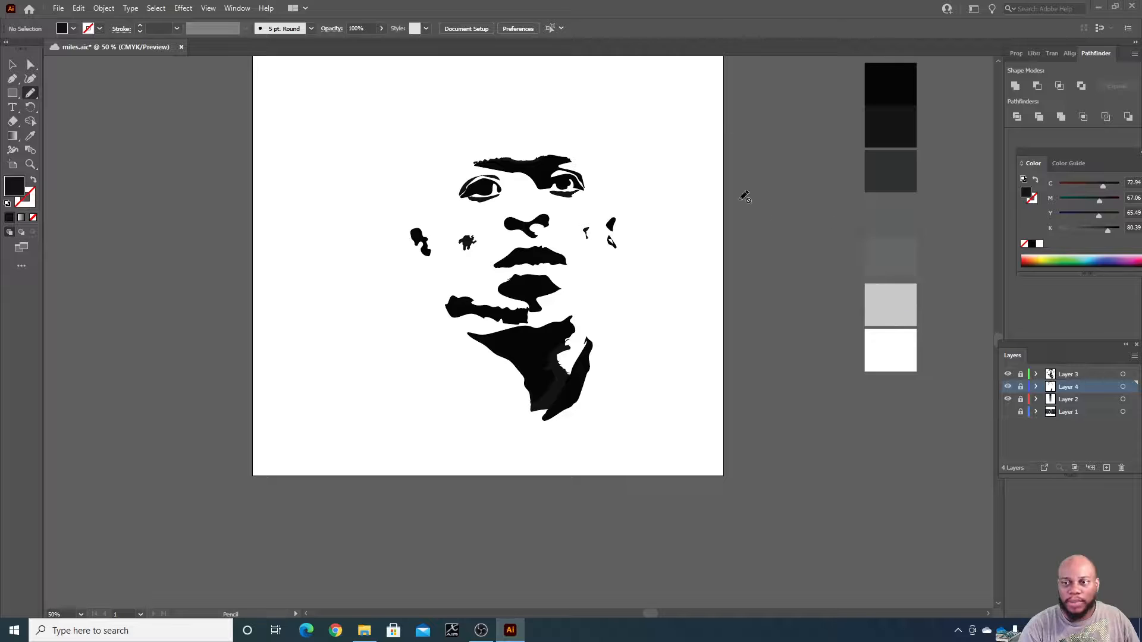
pyautogui.click(1073, 375)
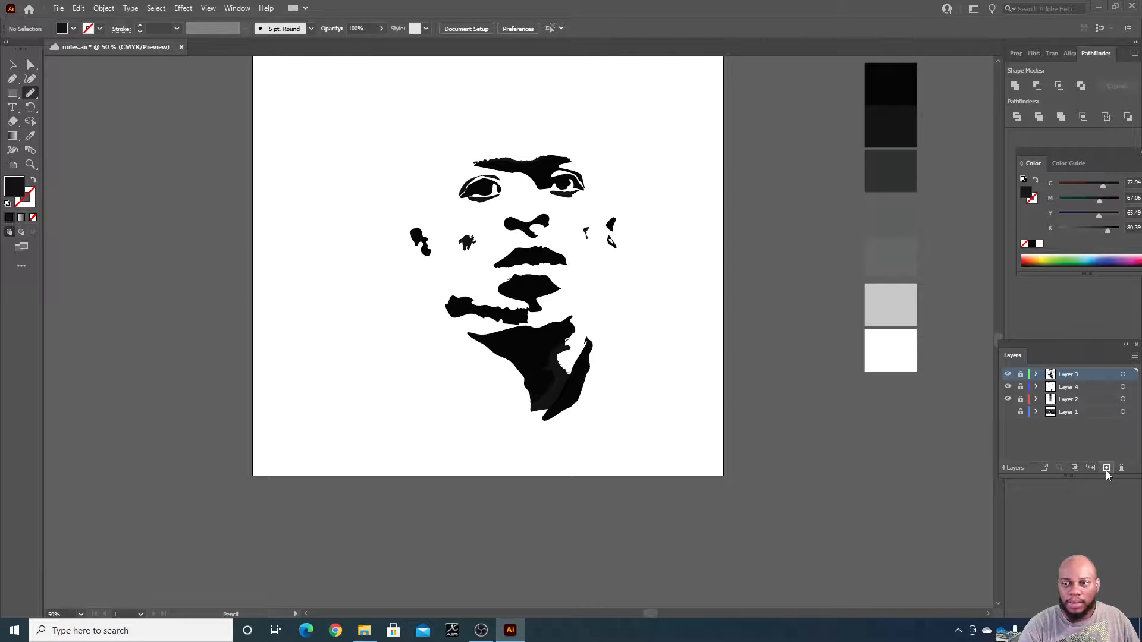
pyautogui.click(1068, 400)
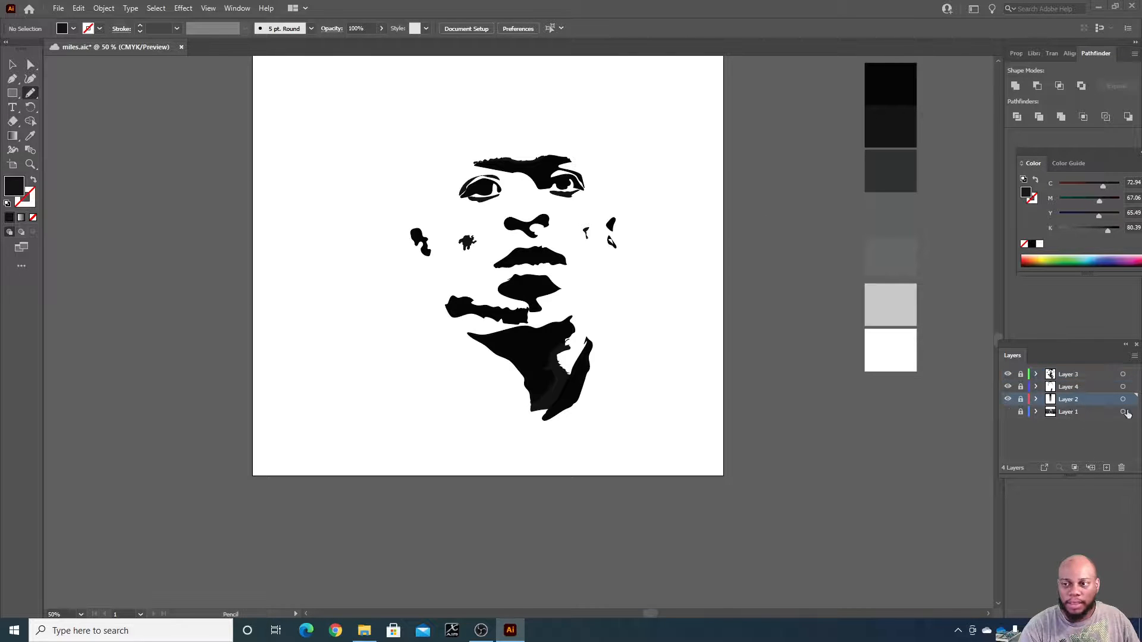
pyautogui.click(1108, 468)
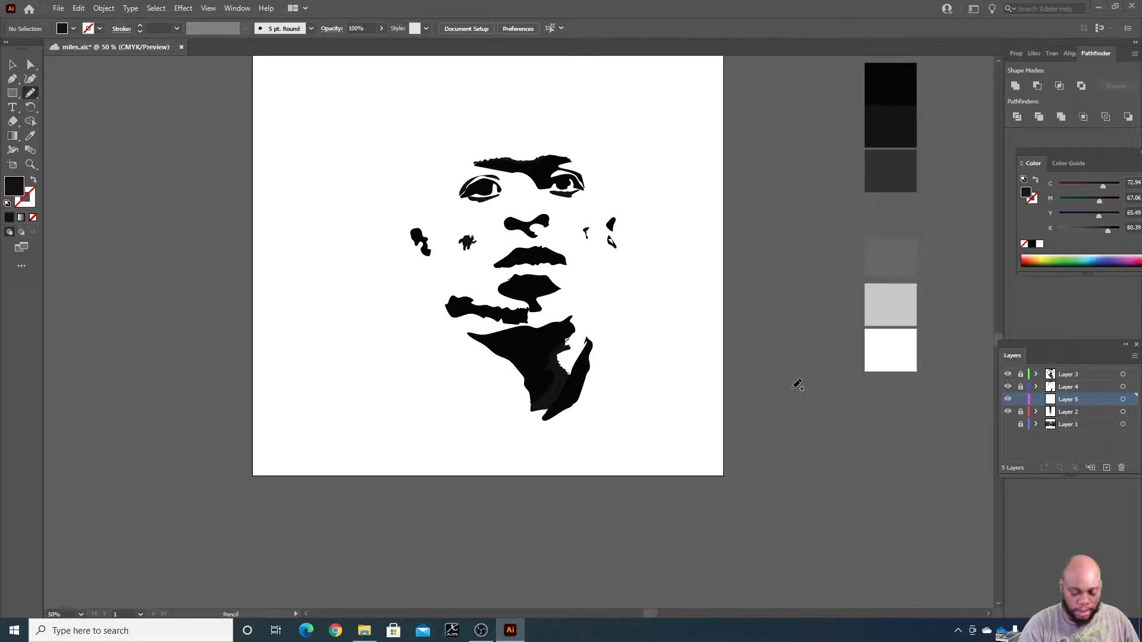
# Show the reference photo on Layer 1 again and sample the light grey swatch as the fill colour
pyautogui.hotkey('ctrl', '=')
pyautogui.hotkey('ctrl', '=')
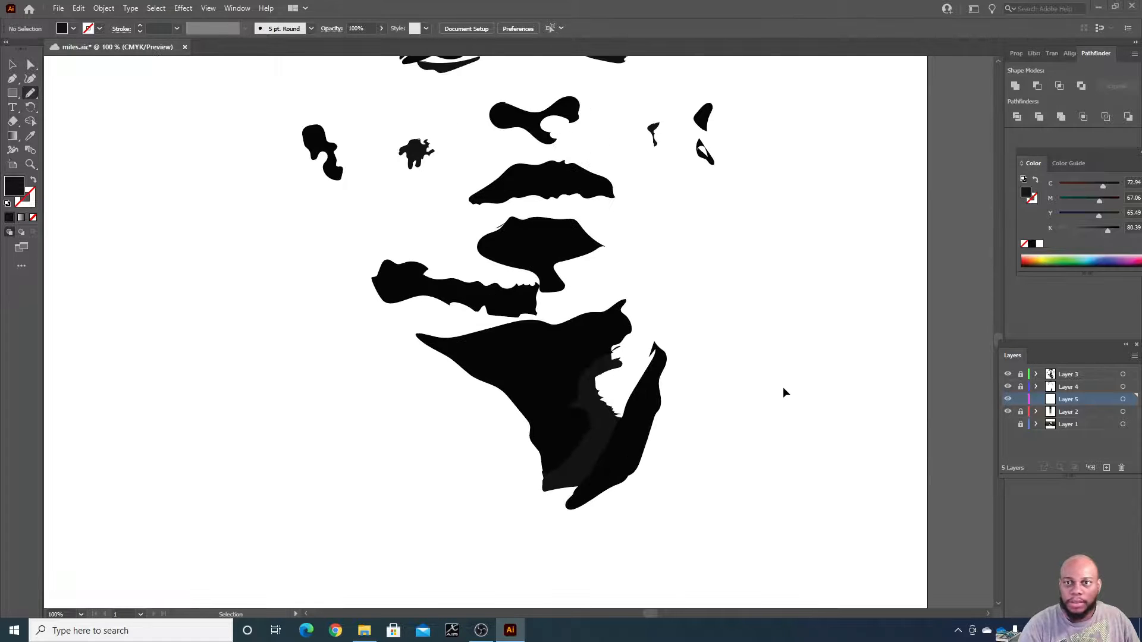
pyautogui.hotkey('ctrl', '-')
pyautogui.hotkey('ctrl', '-')
pyautogui.scroll(3, 784, 386)
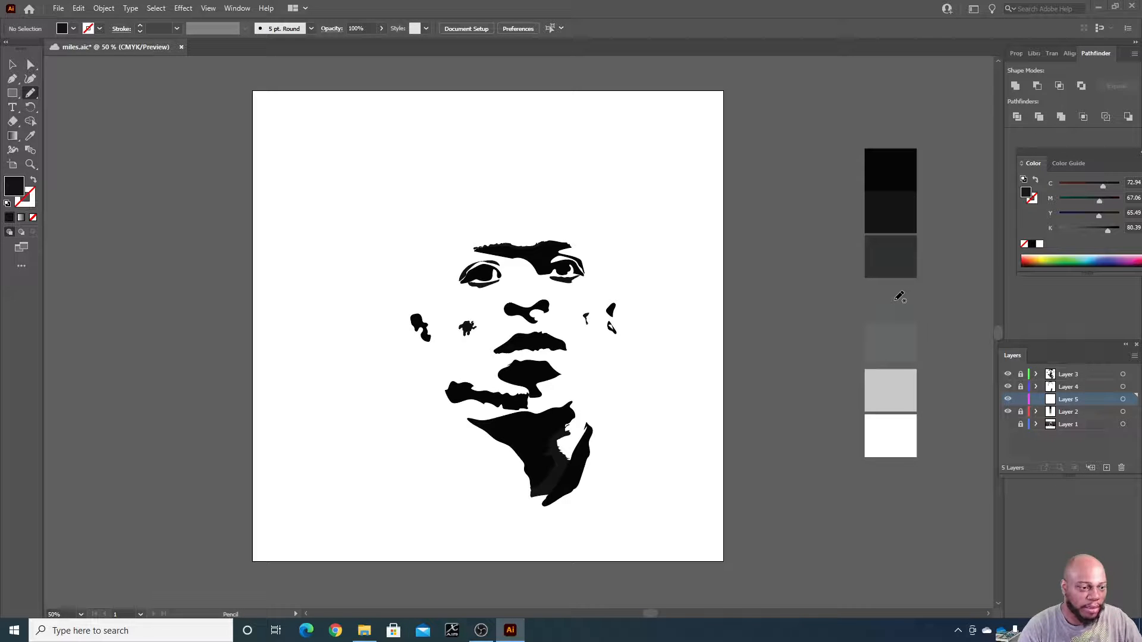
pyautogui.press('i')
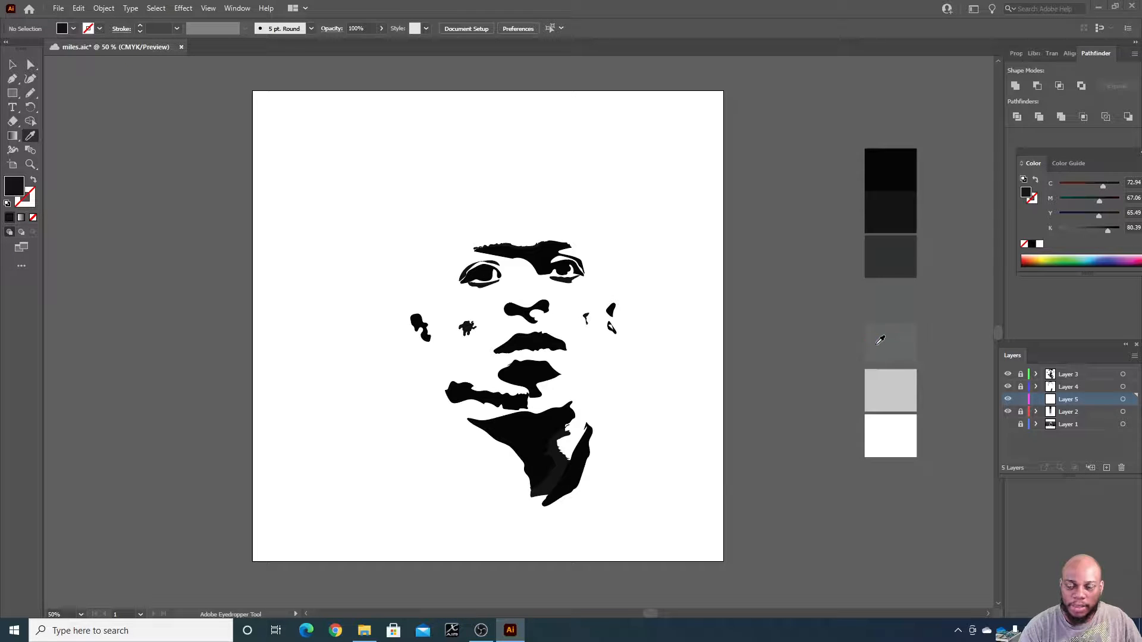
pyautogui.click(1007, 424)
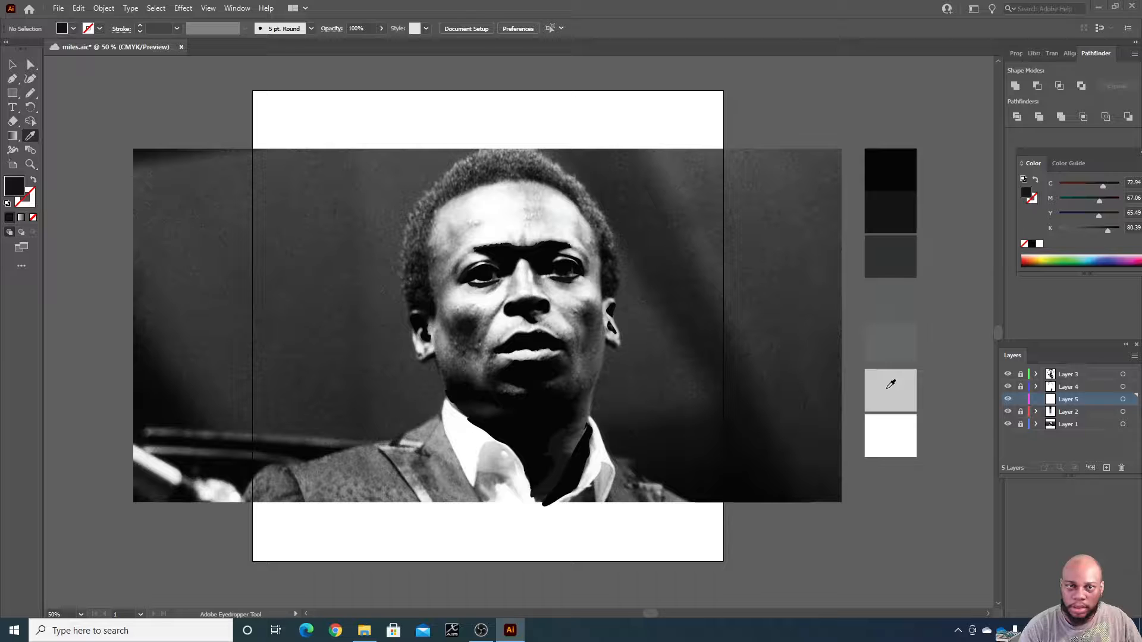
pyautogui.click(891, 387)
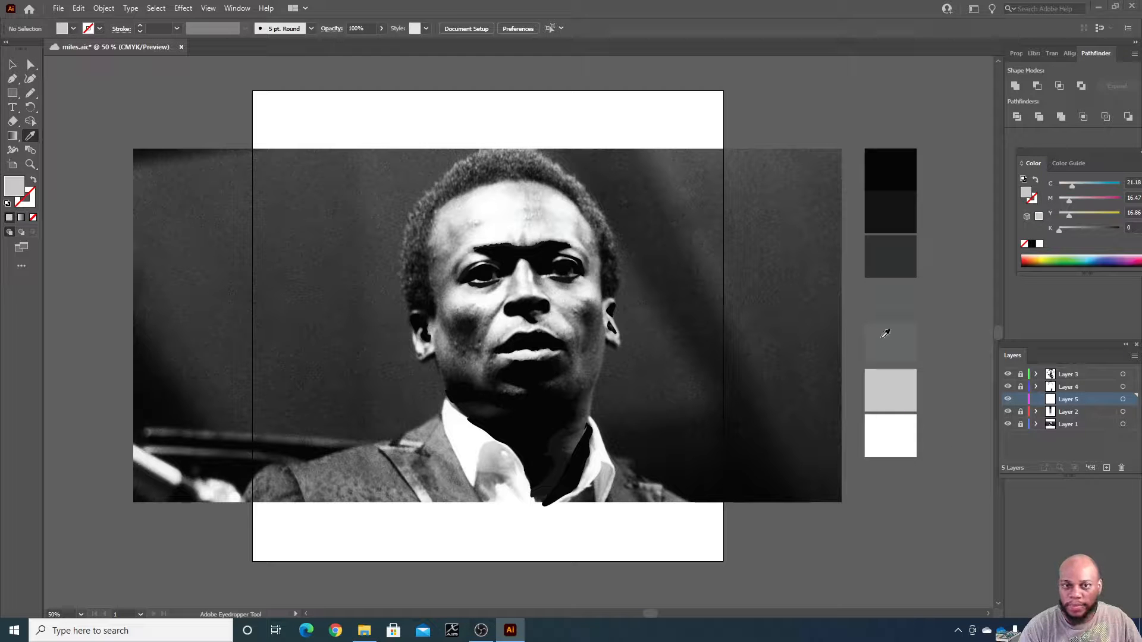
# Trace the light grey tones on the forehead with the Pencil tool: the left side, the middle band and the right temple
pyautogui.press('k')
pyautogui.hotkey('ctrl', '1')
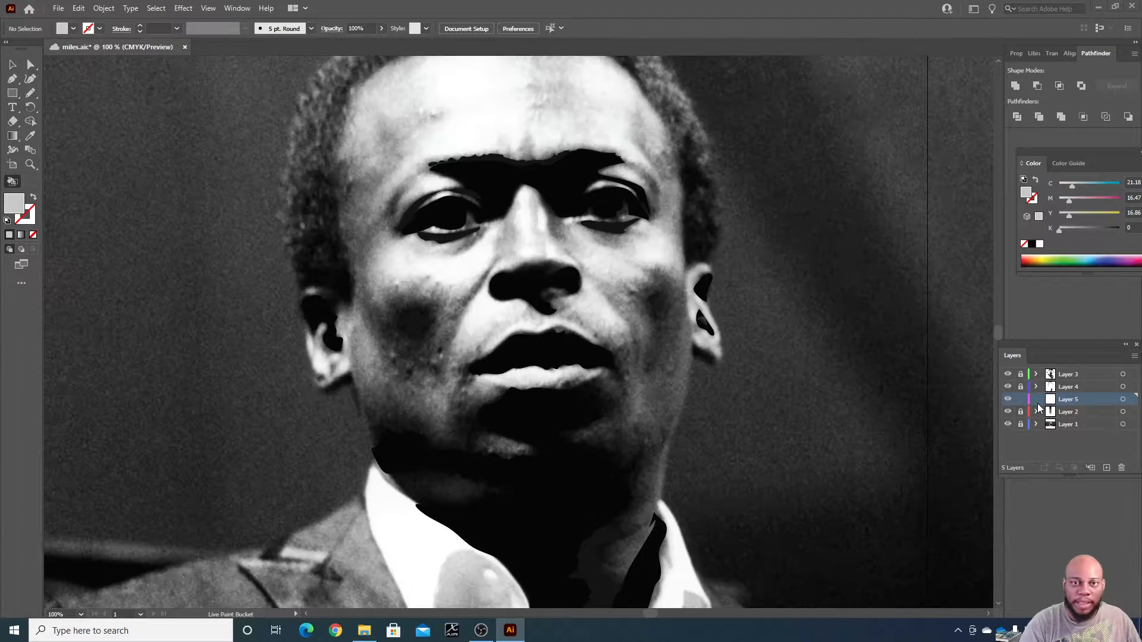
pyautogui.scroll(5, 782, 336)
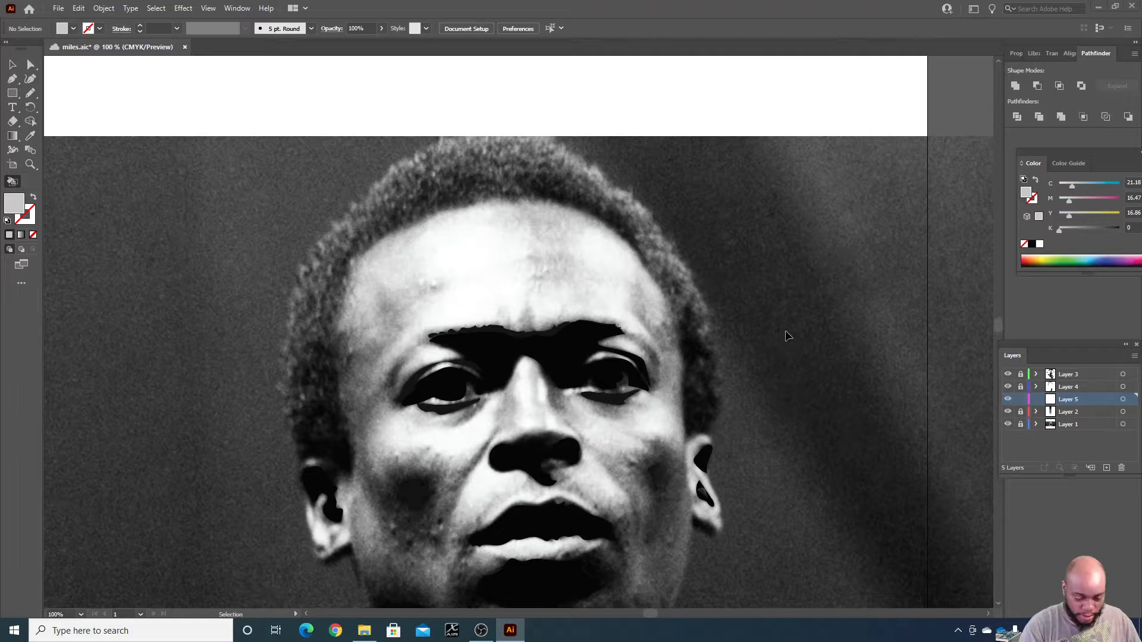
pyautogui.hotkey('ctrl', '=')
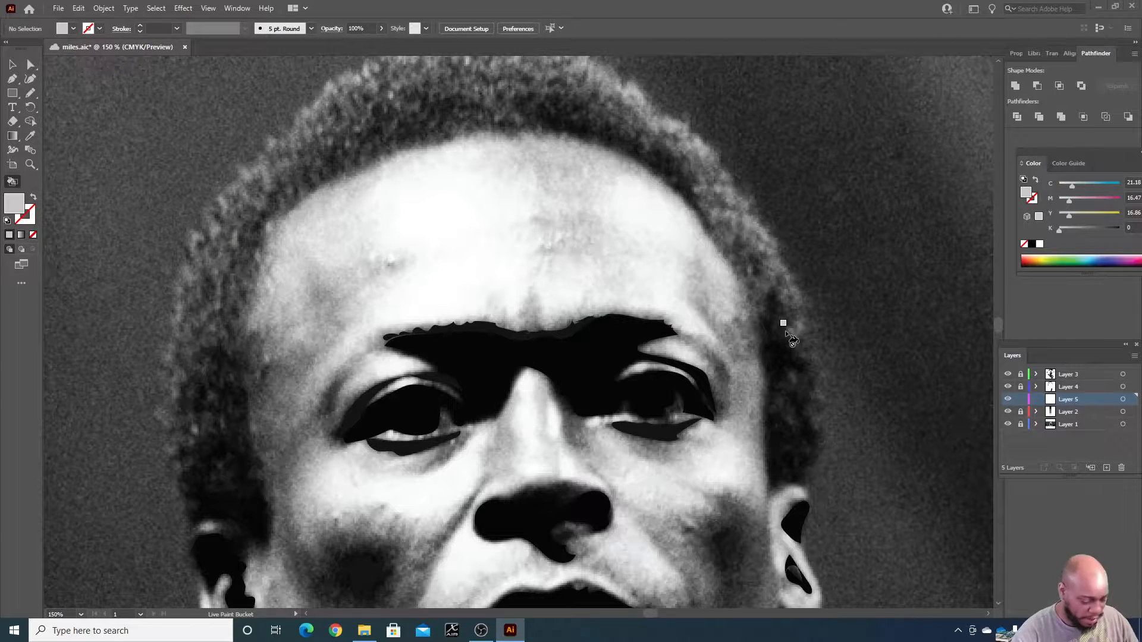
pyautogui.press('n')
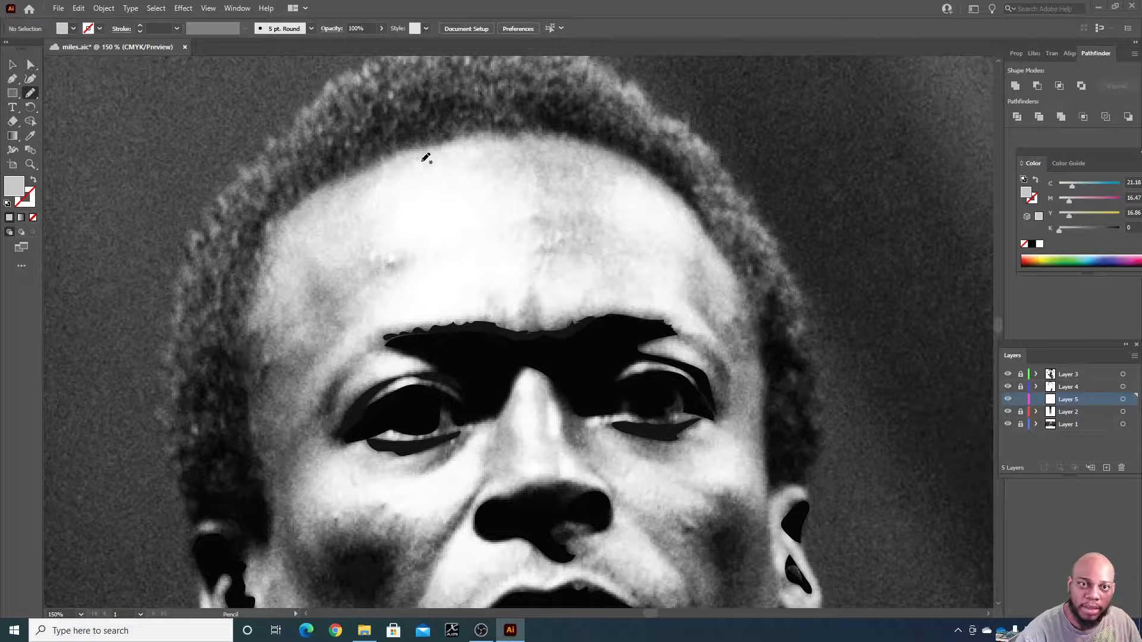
pyautogui.moveTo(433, 145)
pyautogui.mouseDown()
pyautogui.moveTo(374, 222)
pyautogui.moveTo(389, 255)
pyautogui.moveTo(413, 261)
pyautogui.moveTo(382, 282)
pyautogui.moveTo(371, 321)
pyautogui.moveTo(345, 329)
pyautogui.moveTo(344, 301)
pyautogui.moveTo(317, 267)
pyautogui.moveTo(300, 329)
pyautogui.moveTo(288, 340)
pyautogui.moveTo(258, 330)
pyautogui.moveTo(275, 232)
pyautogui.moveTo(310, 196)
pyautogui.moveTo(441, 146)
pyautogui.moveTo(516, 168)
pyautogui.moveTo(533, 204)
pyautogui.moveTo(531, 268)
pyautogui.moveTo(543, 259)
pyautogui.moveTo(557, 268)
pyautogui.moveTo(587, 249)
pyautogui.moveTo(602, 269)
pyautogui.moveTo(554, 327)
pyautogui.moveTo(612, 319)
pyautogui.moveTo(644, 298)
pyautogui.moveTo(631, 272)
pyautogui.moveTo(645, 257)
pyautogui.moveTo(615, 222)
pyautogui.moveTo(631, 156)
pyautogui.moveTo(545, 139)
pyautogui.moveTo(460, 140)
pyautogui.moveTo(553, 132)
pyautogui.moveTo(600, 146)
pyautogui.moveTo(532, 138)
pyautogui.mouseUp()
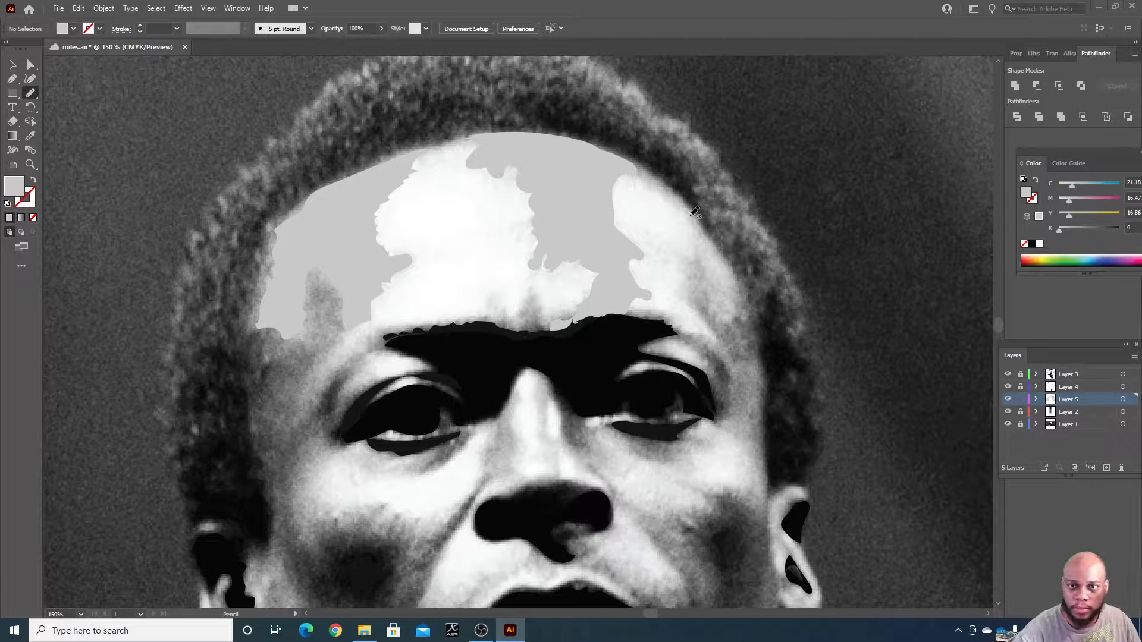
pyautogui.moveTo(694, 213)
pyautogui.mouseDown()
pyautogui.moveTo(693, 254)
pyautogui.moveTo(679, 263)
pyautogui.moveTo(684, 301)
pyautogui.moveTo(709, 285)
pyautogui.moveTo(709, 309)
pyautogui.moveTo(730, 323)
pyautogui.moveTo(749, 305)
pyautogui.moveTo(742, 270)
pyautogui.moveTo(688, 221)
pyautogui.mouseUp()
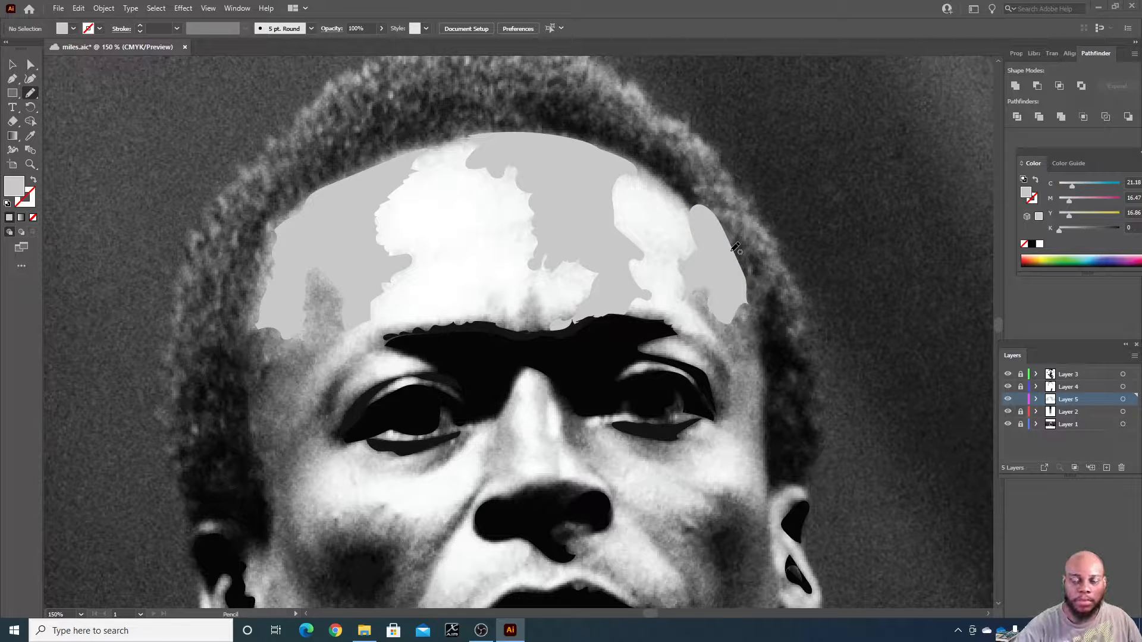
pyautogui.scroll(-5, 832, 286)
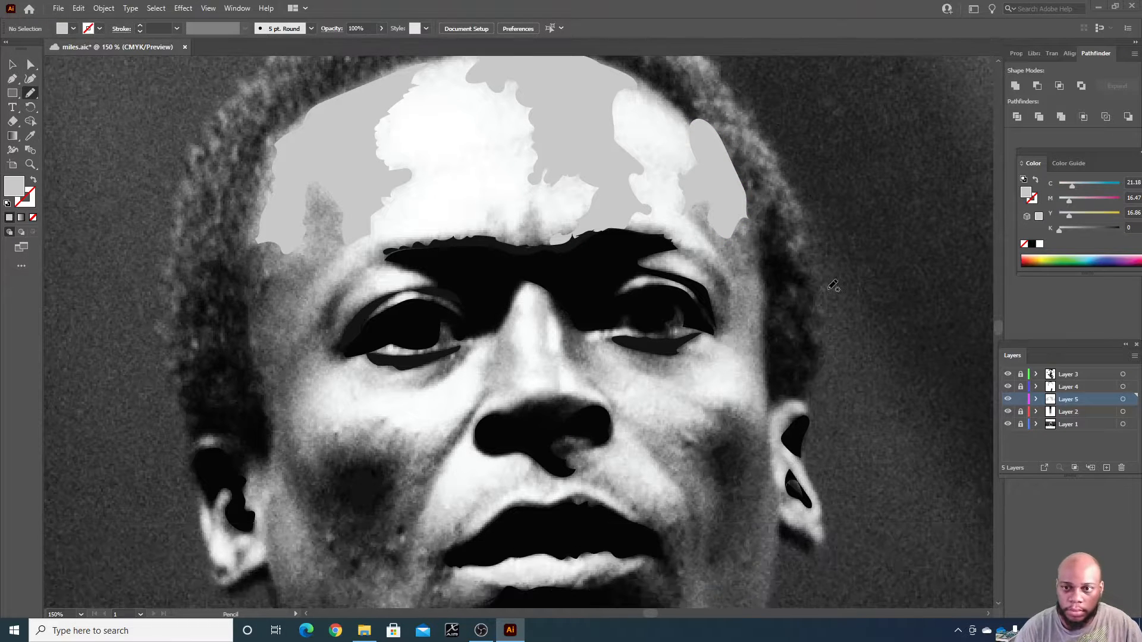
# Trace the light grey tones on the nose bridge and the cheek under the right eye with the Pencil tool
pyautogui.scroll(-1, 833, 286)
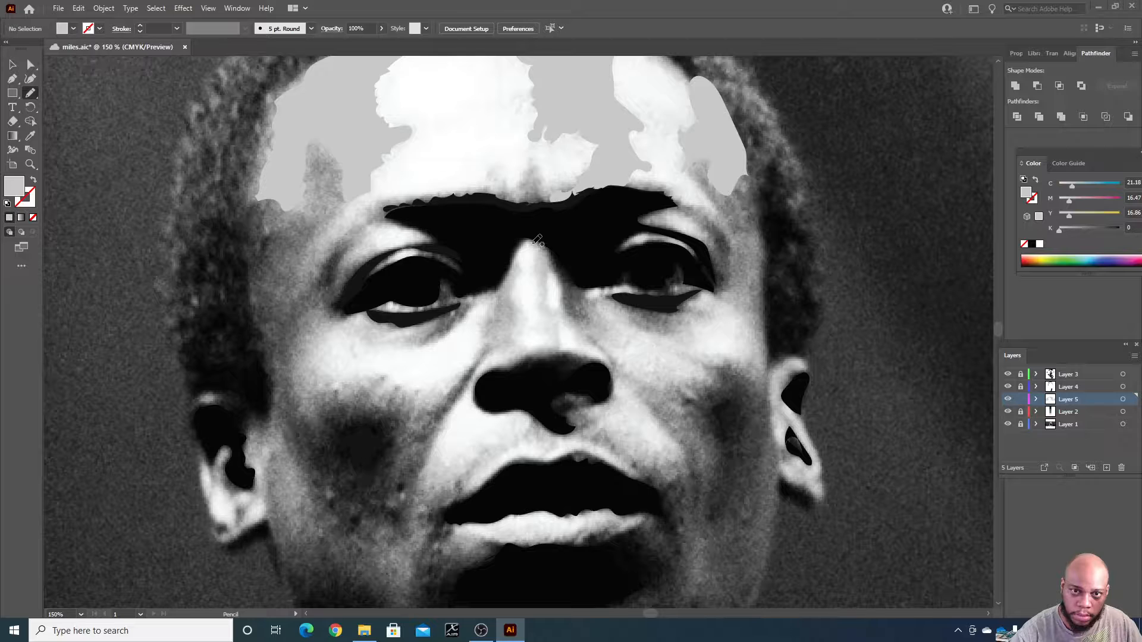
pyautogui.moveTo(531, 241)
pyautogui.mouseDown()
pyautogui.moveTo(550, 338)
pyautogui.moveTo(512, 359)
pyautogui.moveTo(559, 351)
pyautogui.moveTo(565, 328)
pyautogui.moveTo(546, 253)
pyautogui.moveTo(529, 242)
pyautogui.mouseUp()
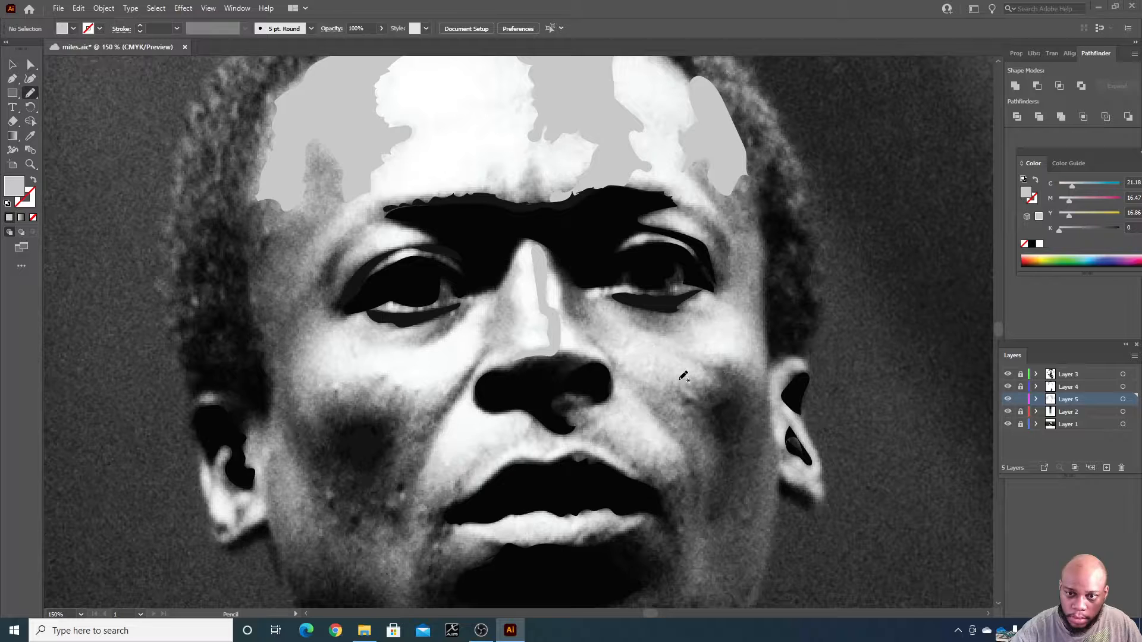
pyautogui.moveTo(643, 379)
pyautogui.mouseDown()
pyautogui.moveTo(660, 369)
pyautogui.moveTo(714, 381)
pyautogui.moveTo(701, 350)
pyautogui.moveTo(748, 359)
pyautogui.moveTo(746, 320)
pyautogui.moveTo(729, 305)
pyautogui.moveTo(692, 320)
pyautogui.moveTo(689, 334)
pyautogui.moveTo(620, 306)
pyautogui.moveTo(602, 314)
pyautogui.moveTo(622, 322)
pyautogui.moveTo(608, 344)
pyautogui.moveTo(638, 376)
pyautogui.moveTo(679, 370)
pyautogui.mouseUp()
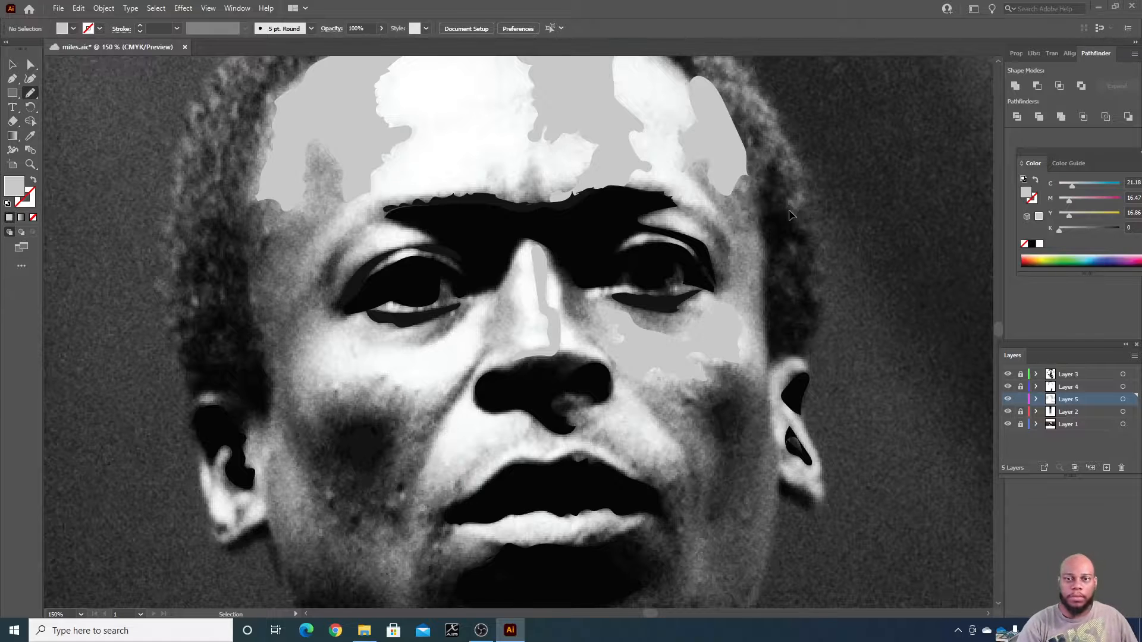
# Hide the reference photo on Layer 1 to review the traced shapes alone, show it again and save the document
pyautogui.hotkey('ctrl', '-')
pyautogui.hotkey('ctrl', '-')
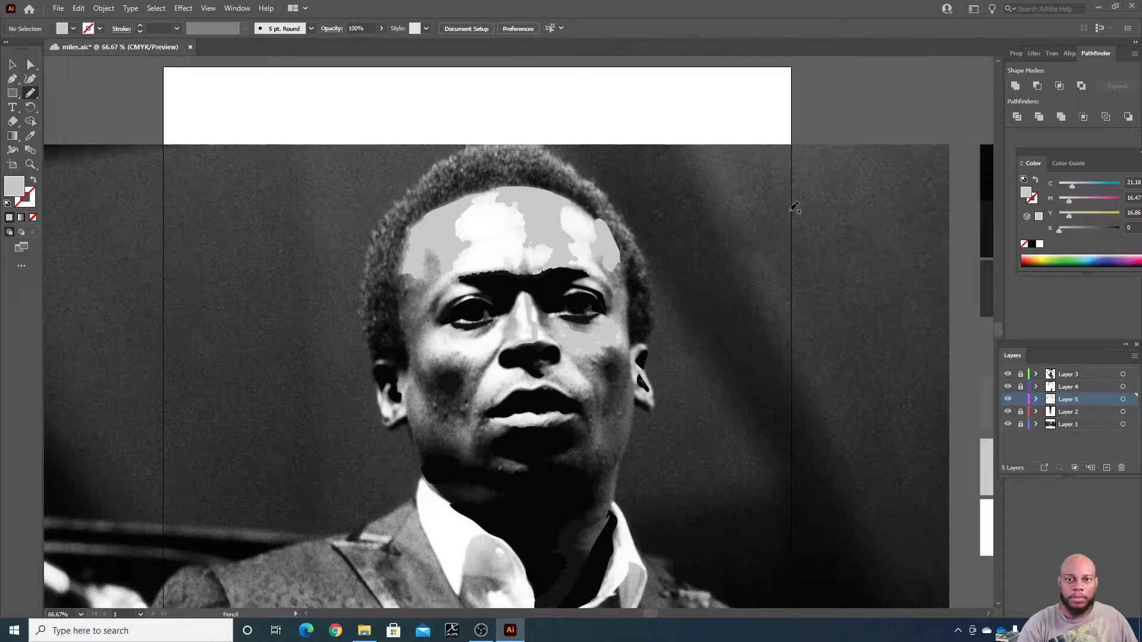
pyautogui.click(1007, 424)
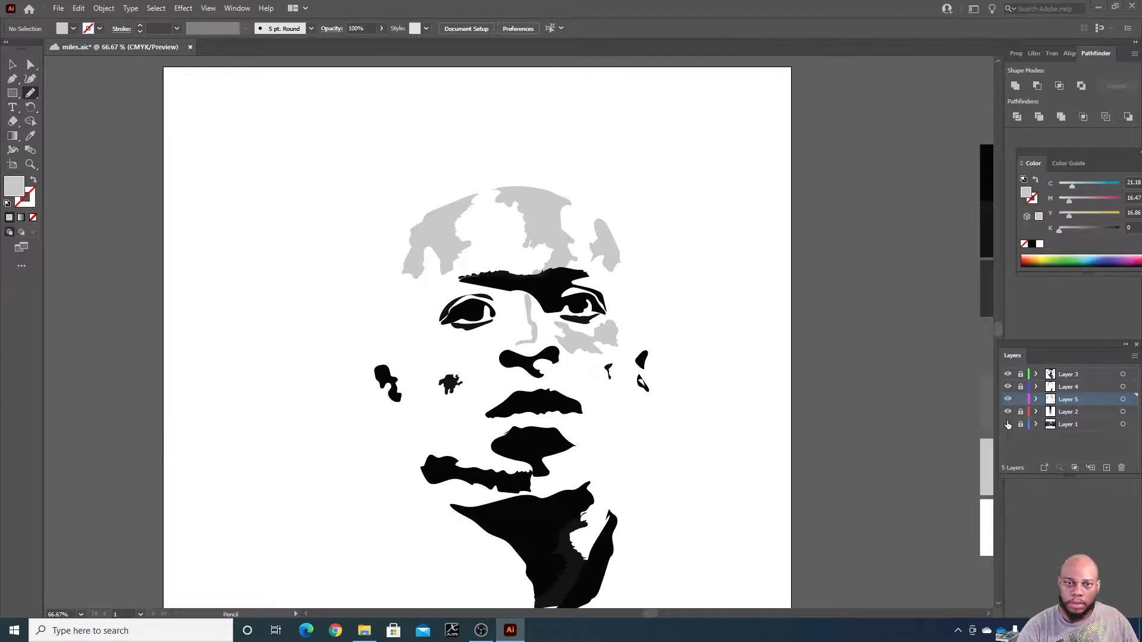
pyautogui.hotkey('ctrl', '-')
pyautogui.hotkey('ctrl', '-')
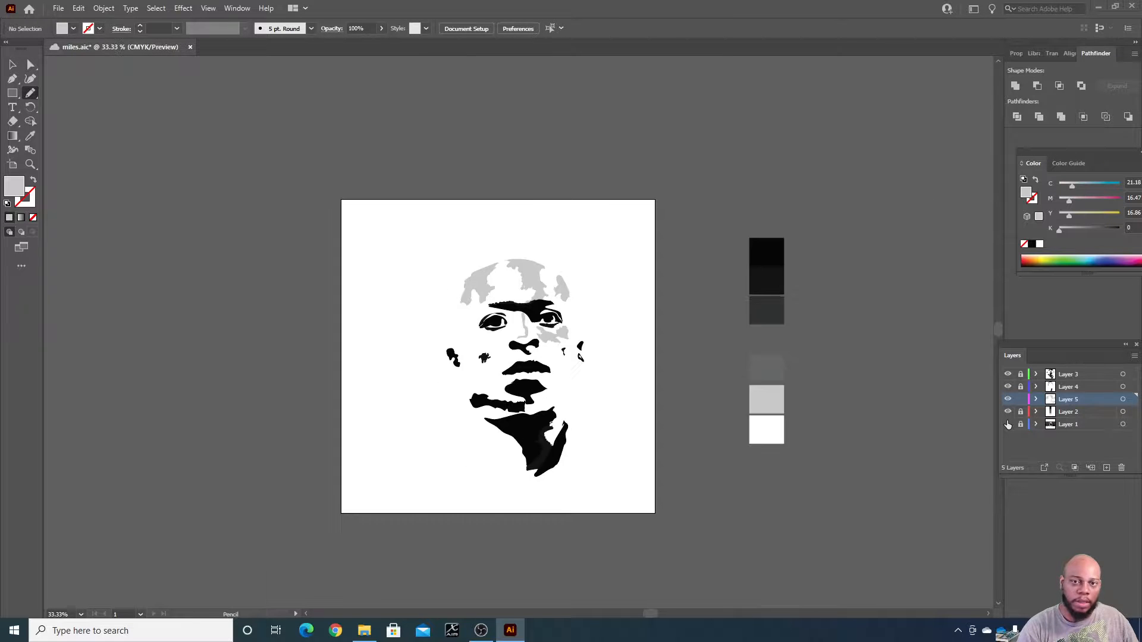
pyautogui.hotkey('ctrl', '+')
pyautogui.scroll(-2, 493, 271)
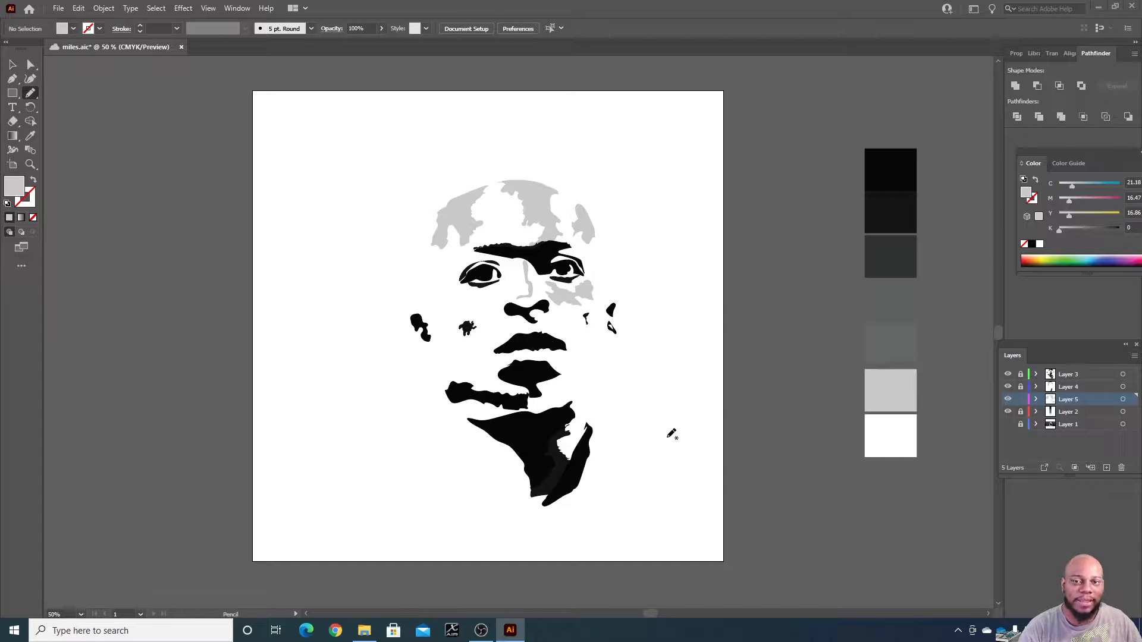
pyautogui.click(1009, 424)
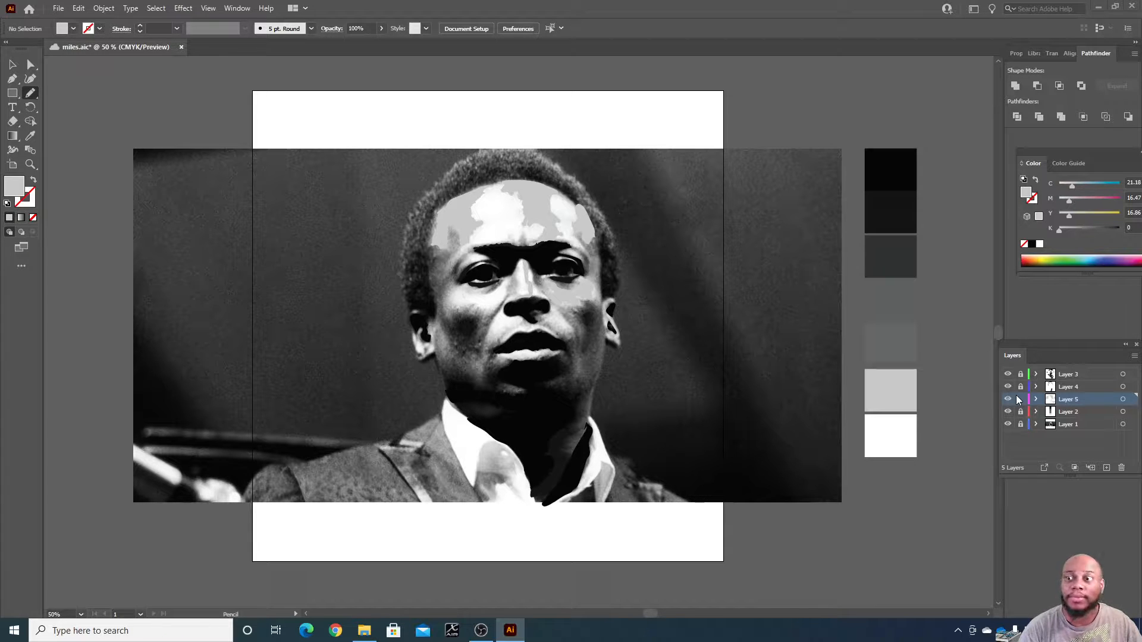
pyautogui.hotkey('ctrl', 's')
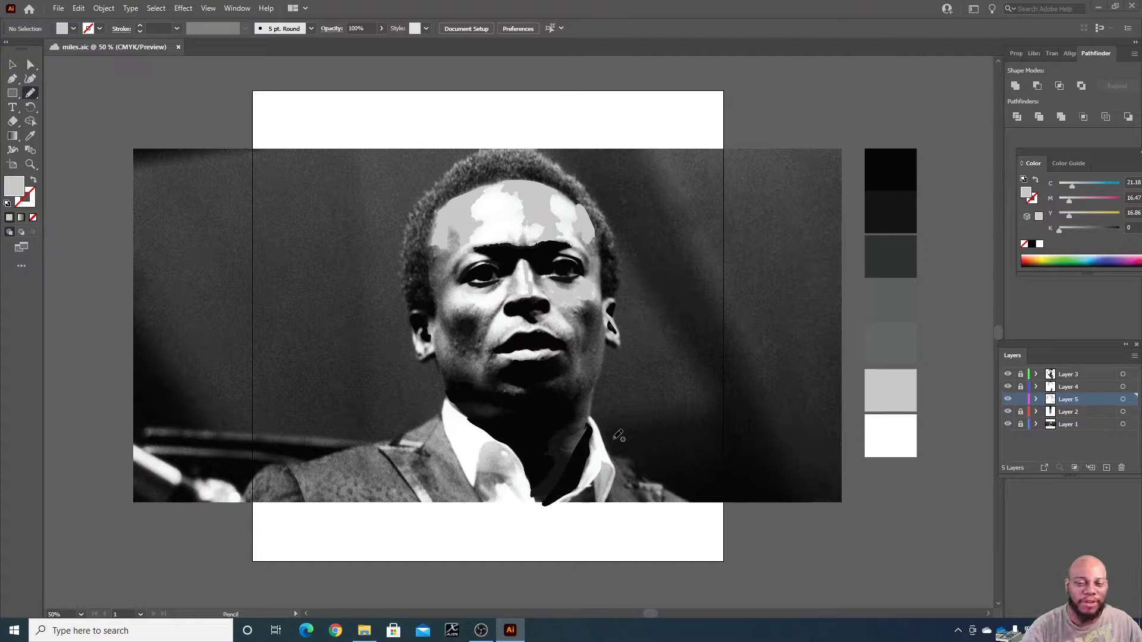
# Lock Layer 5, unlock and activate Layer 1, and hide Layers 2 to 5 so only the reference photo shows
pyautogui.click(1022, 400)
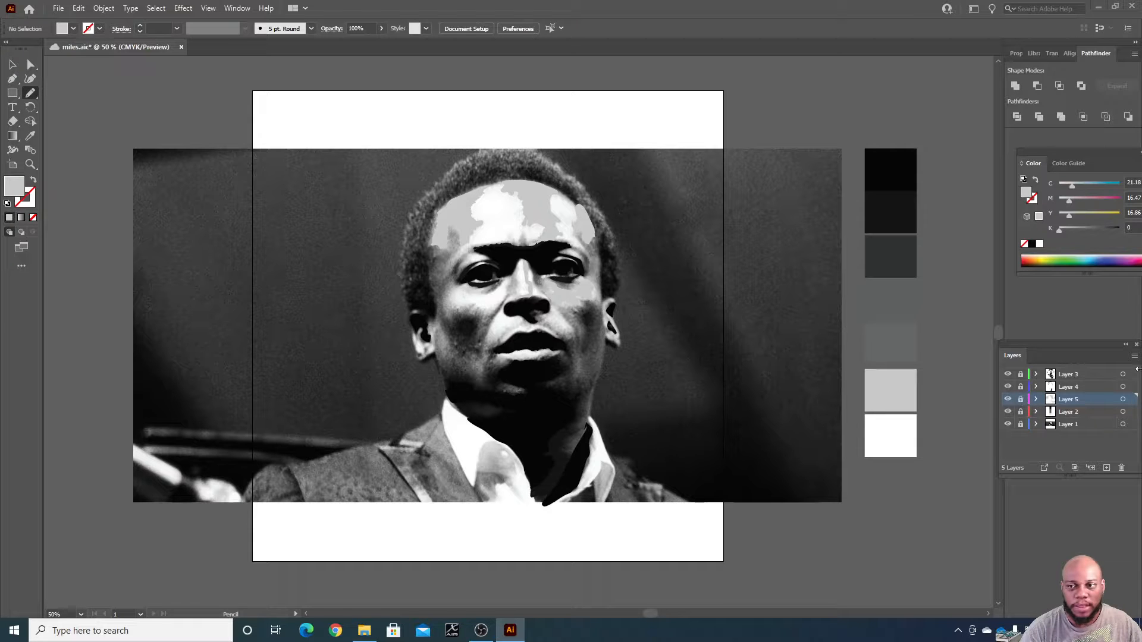
pyautogui.click(1092, 420)
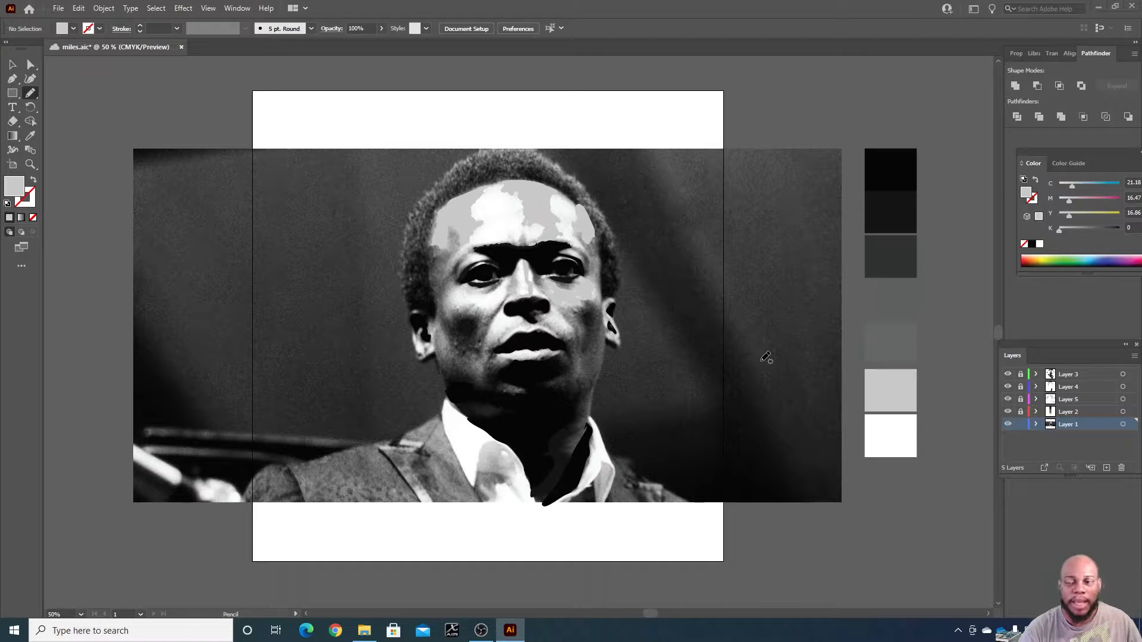
pyautogui.hotkey('ctrl', '+')
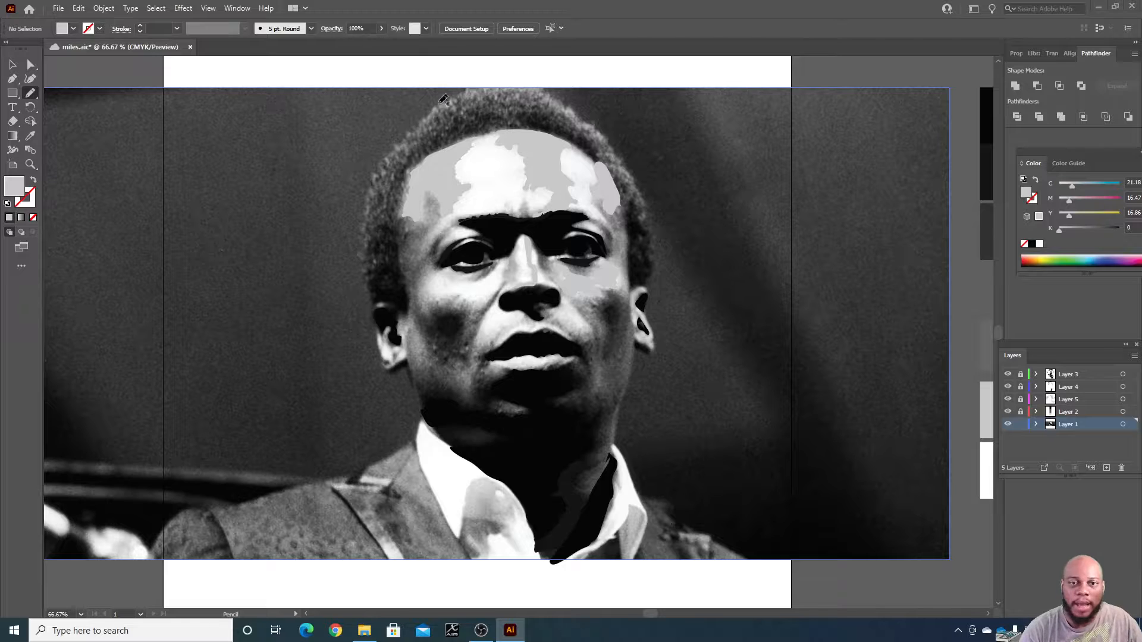
pyautogui.scroll(2, 523, 321)
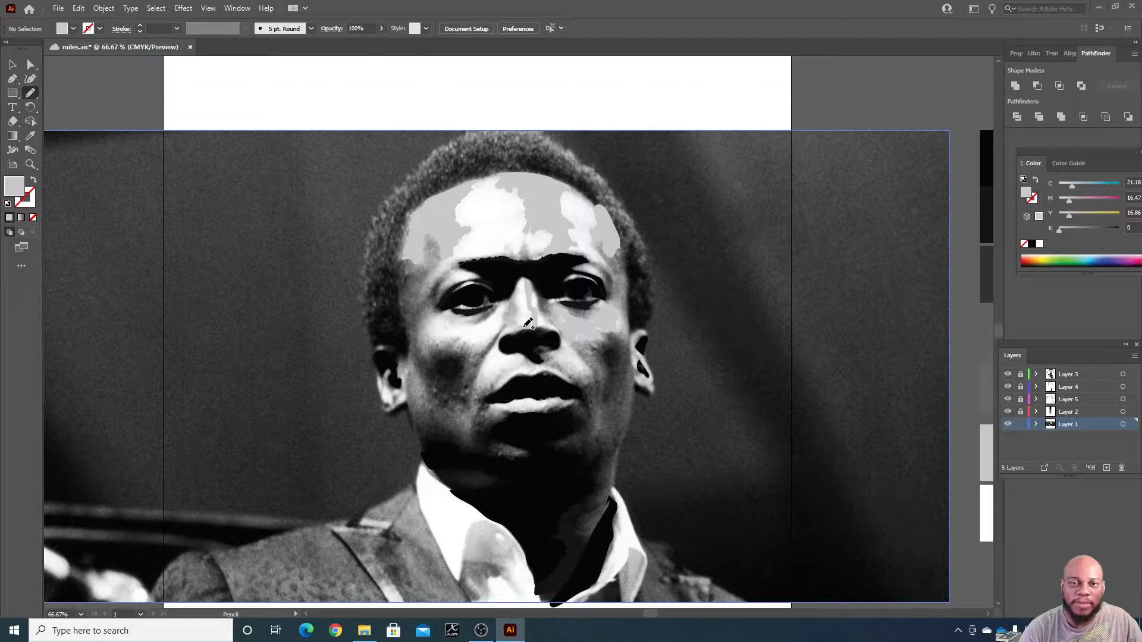
pyautogui.click(1007, 374)
pyautogui.moveTo(1007, 387); pyautogui.dragTo(1008, 412)
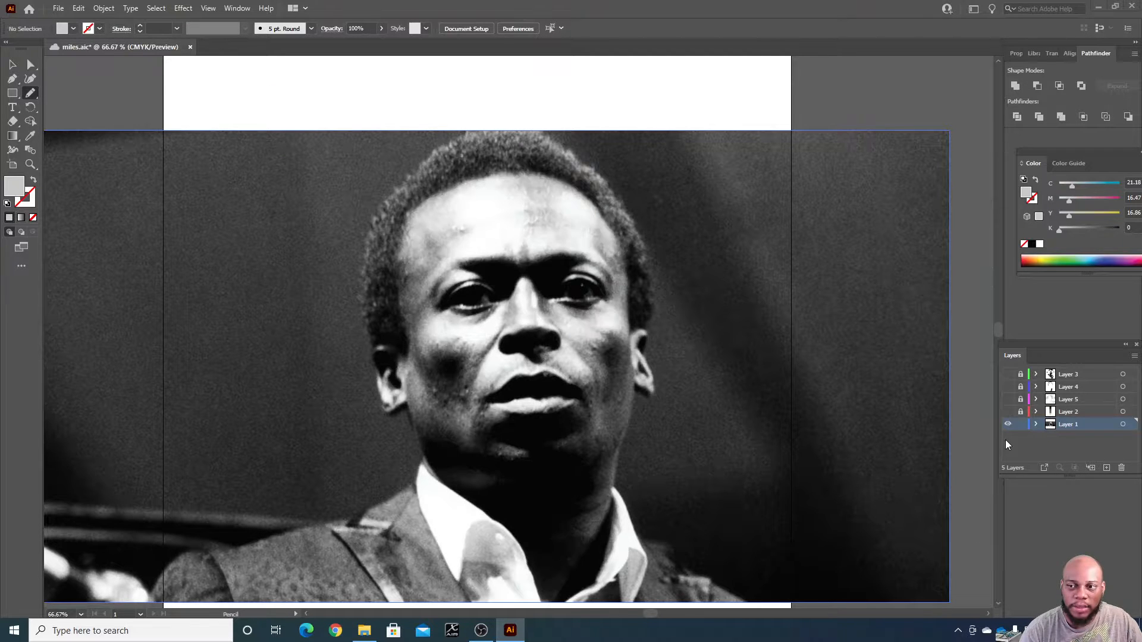
# Select the reference photo and switch its image trace view to Tracing Result, keeping the 6 Colors preset
pyautogui.click(13, 64)
pyautogui.click(493, 180)
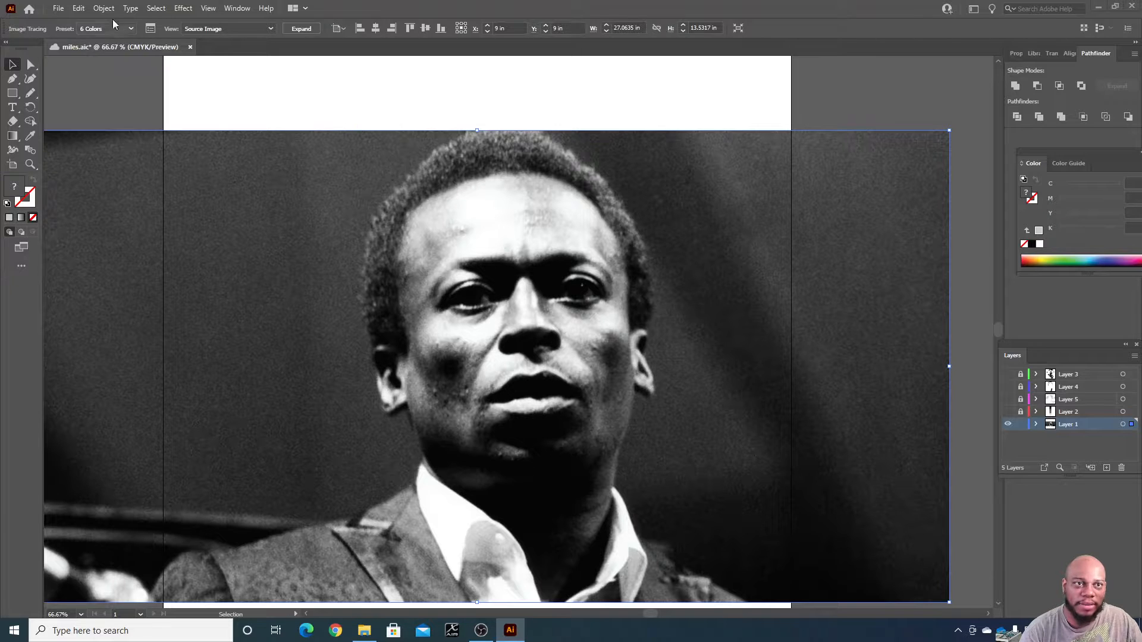
pyautogui.click(272, 30)
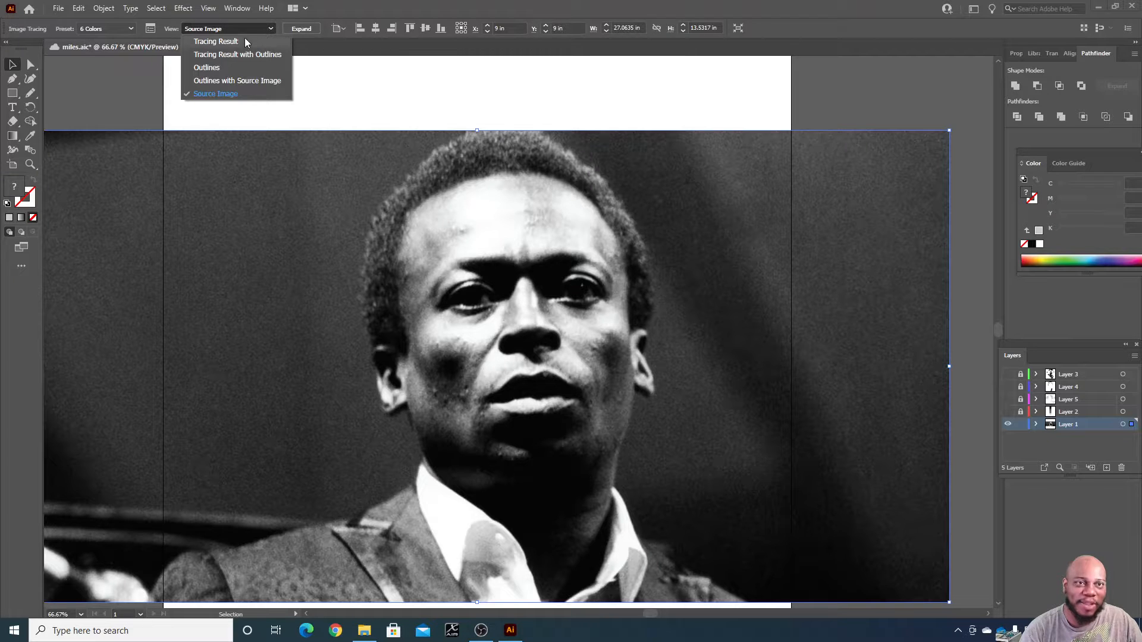
pyautogui.click(366, 238)
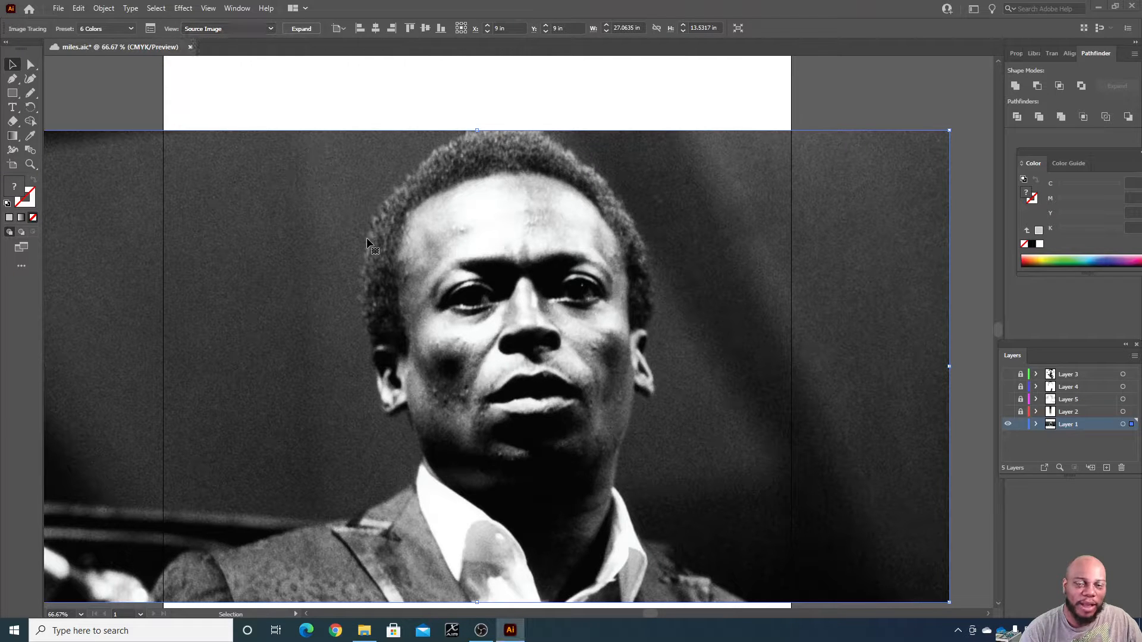
pyautogui.click(270, 29)
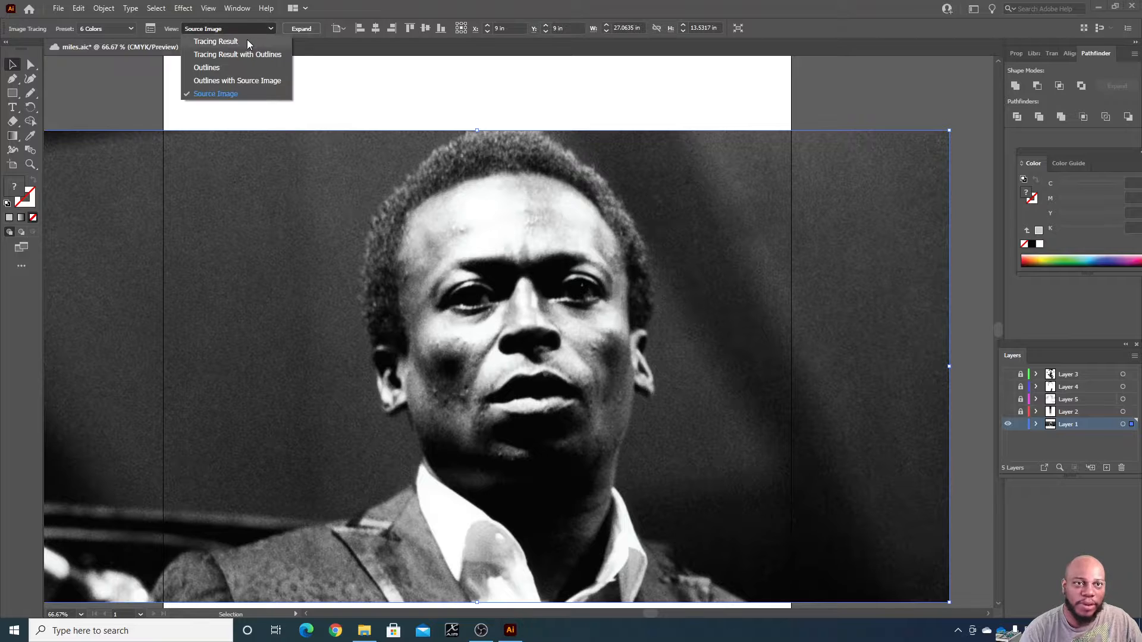
pyautogui.click(129, 27)
pyautogui.click(126, 25)
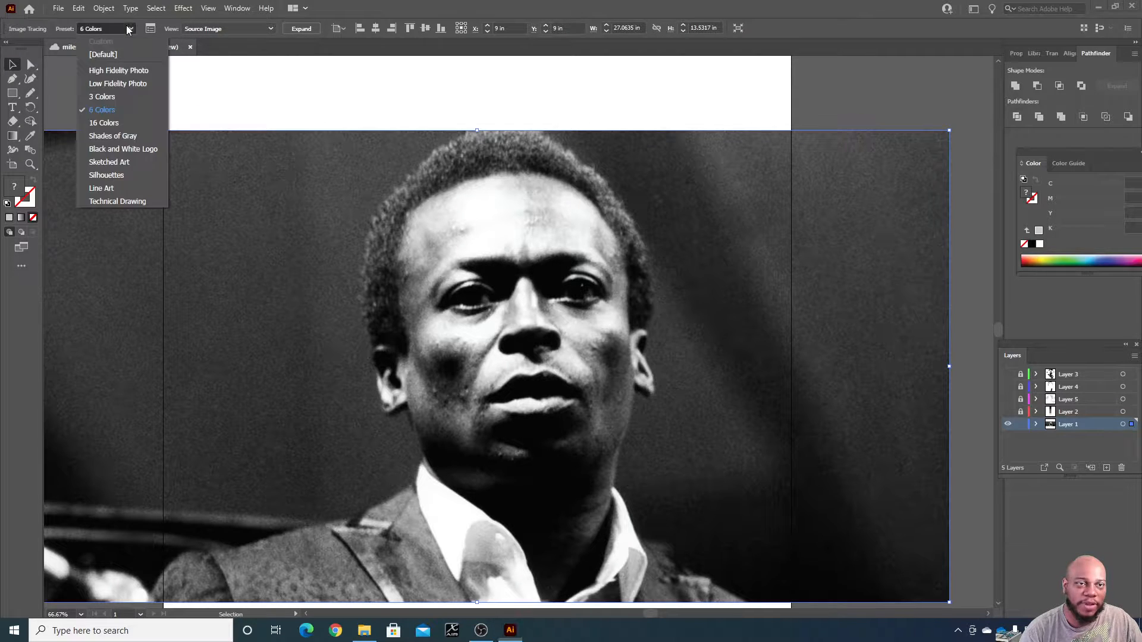
pyautogui.click(117, 109)
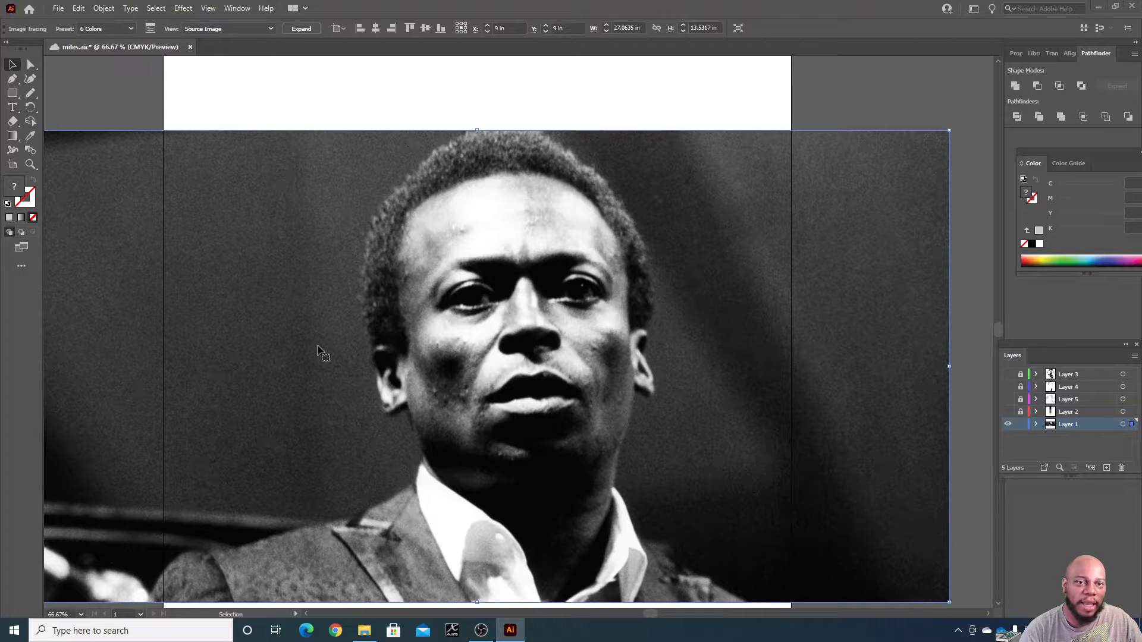
pyautogui.click(269, 27)
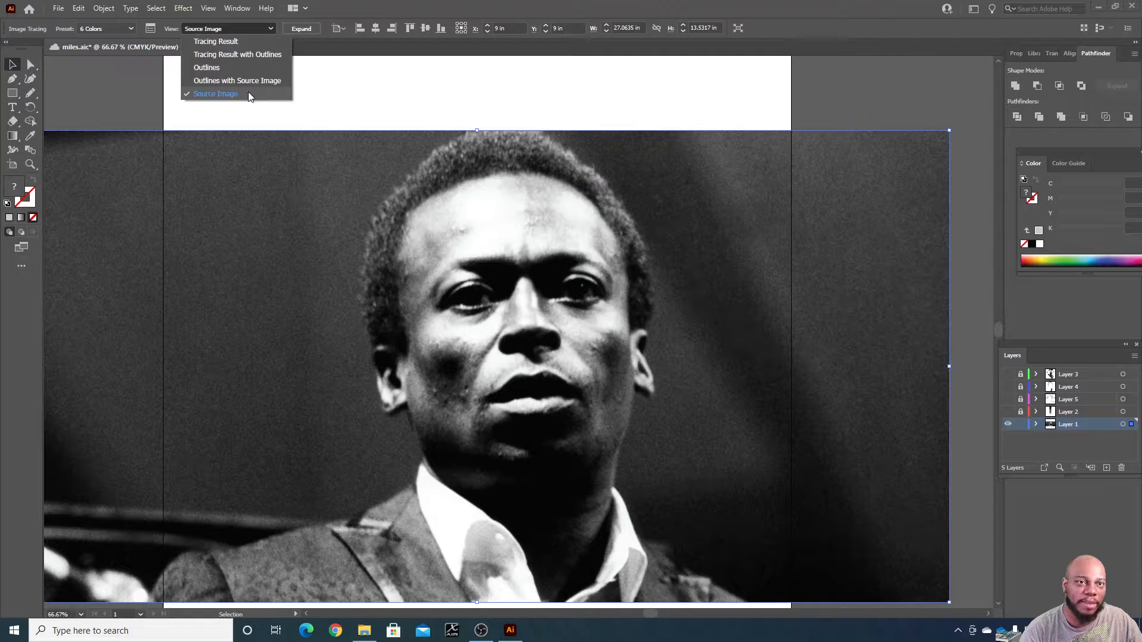
pyautogui.click(222, 43)
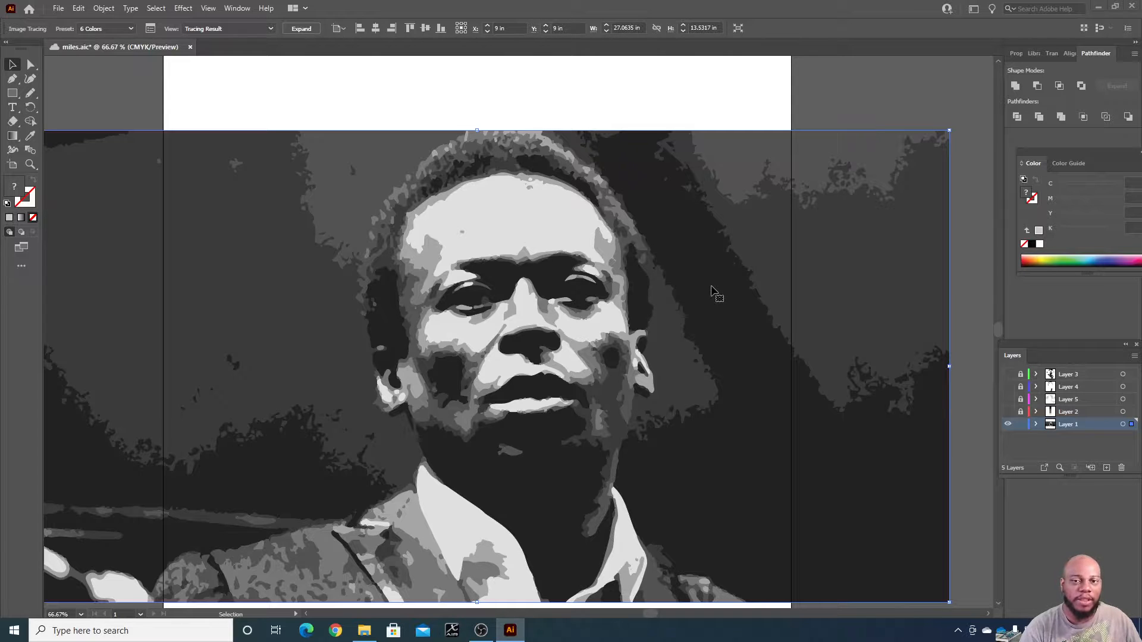
# Examine the tone shapes of the 6 Colors tracing result close up, from the forehead down to the collar
pyautogui.hotkey('ctrl', '1')
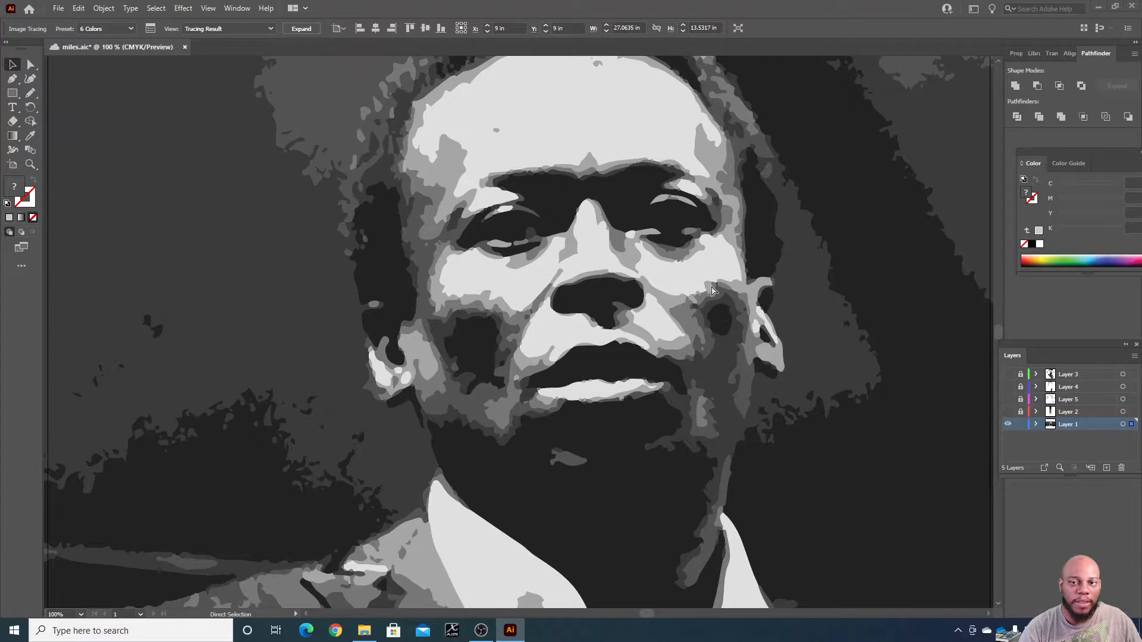
pyautogui.hotkey('ctrl', '=')
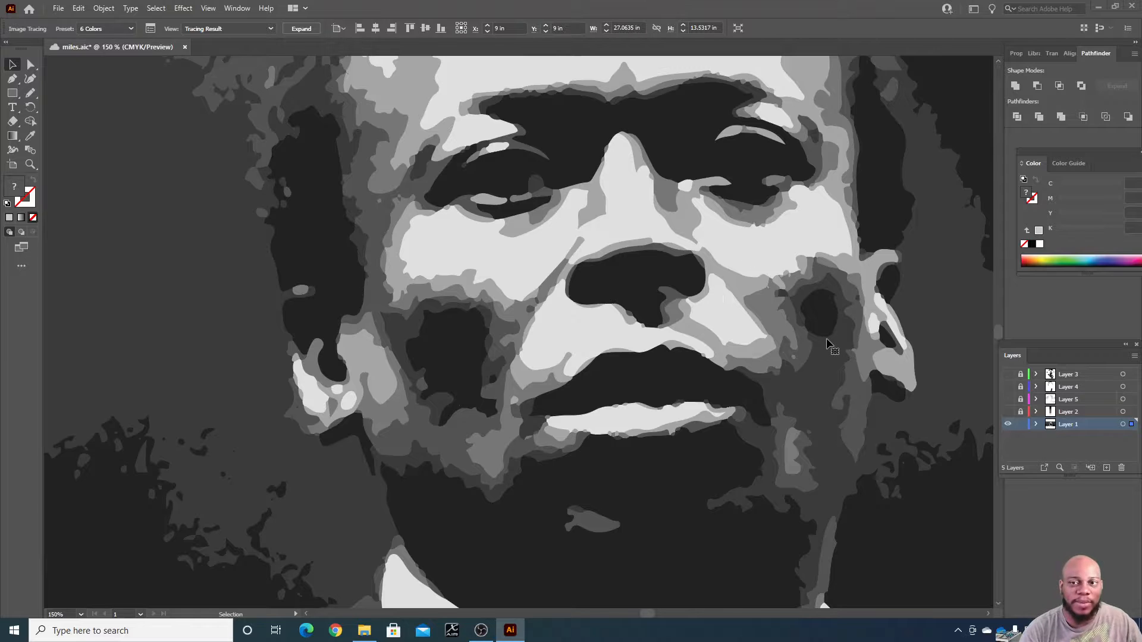
pyautogui.scroll(2, 892, 384)
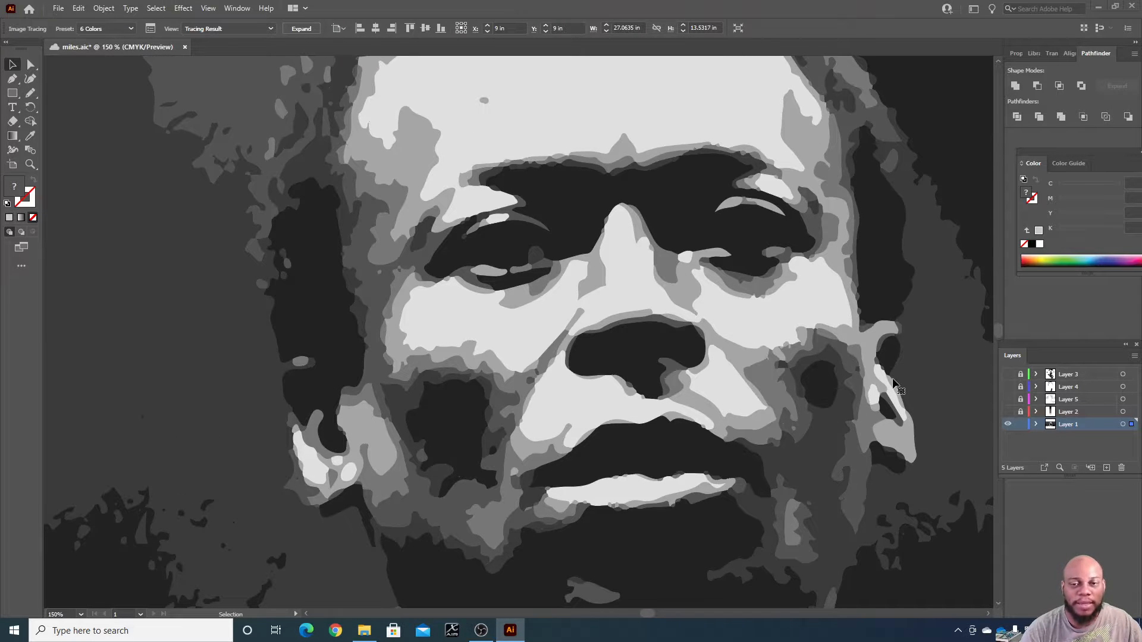
pyautogui.scroll(1, 892, 384)
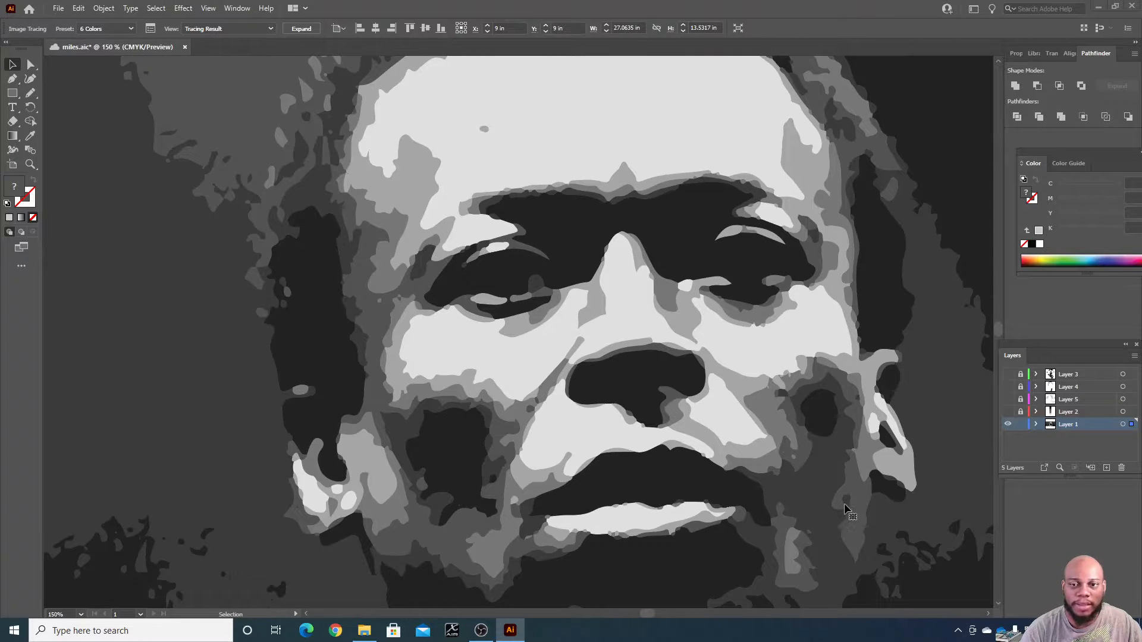
pyautogui.scroll(2, 844, 508)
pyautogui.scroll(-4, 835, 493)
pyautogui.scroll(5, 837, 493)
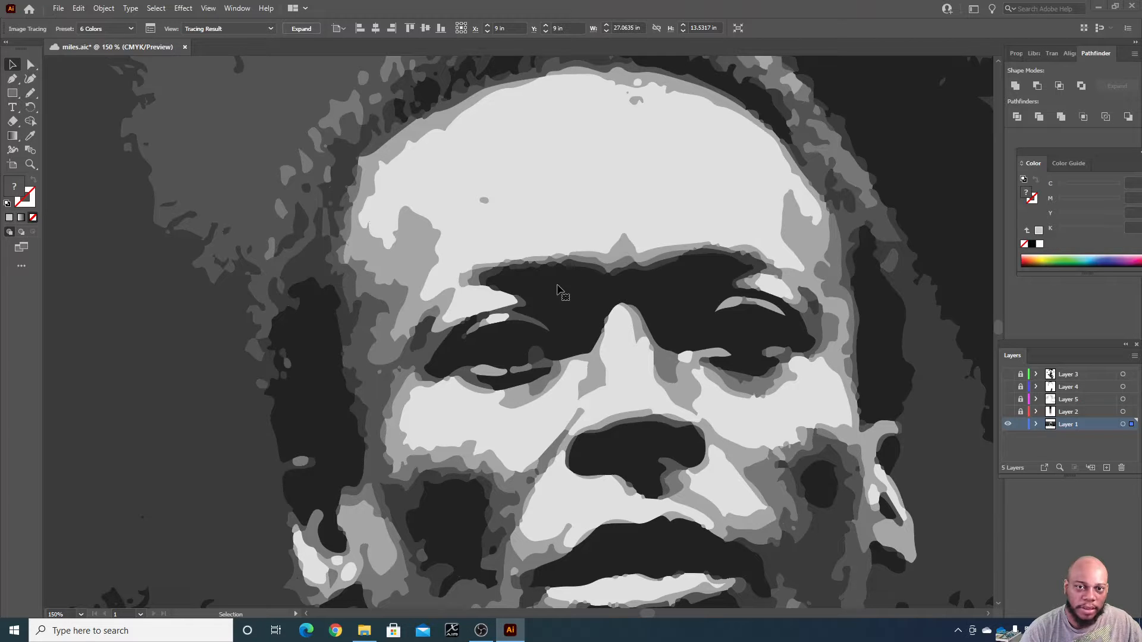
pyautogui.scroll(-5, 557, 284)
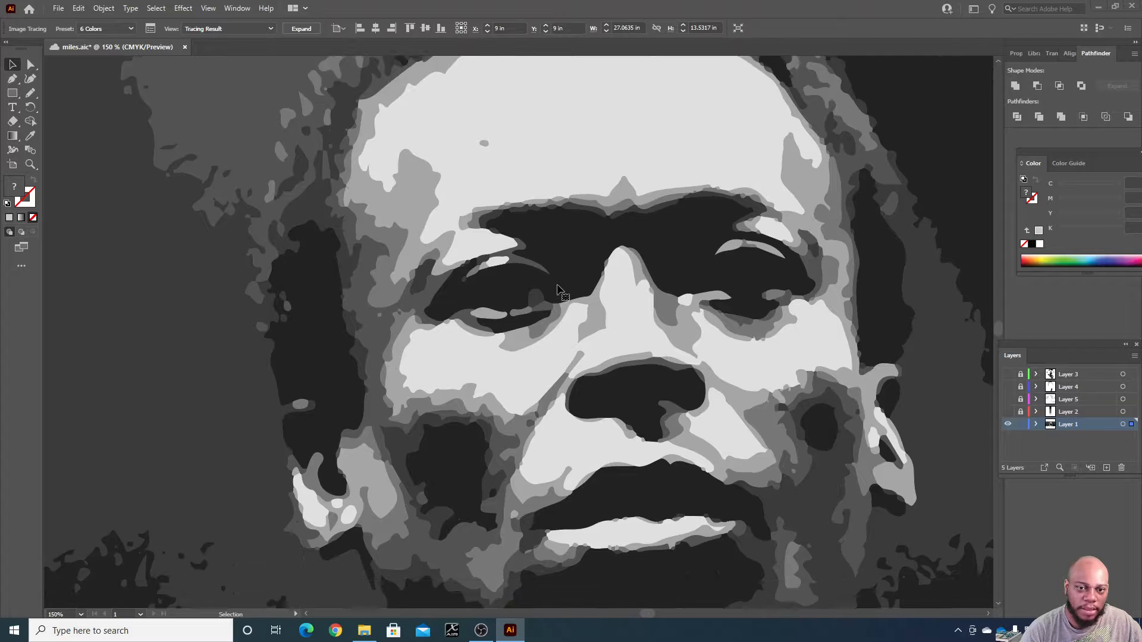
pyautogui.scroll(-10, 557, 286)
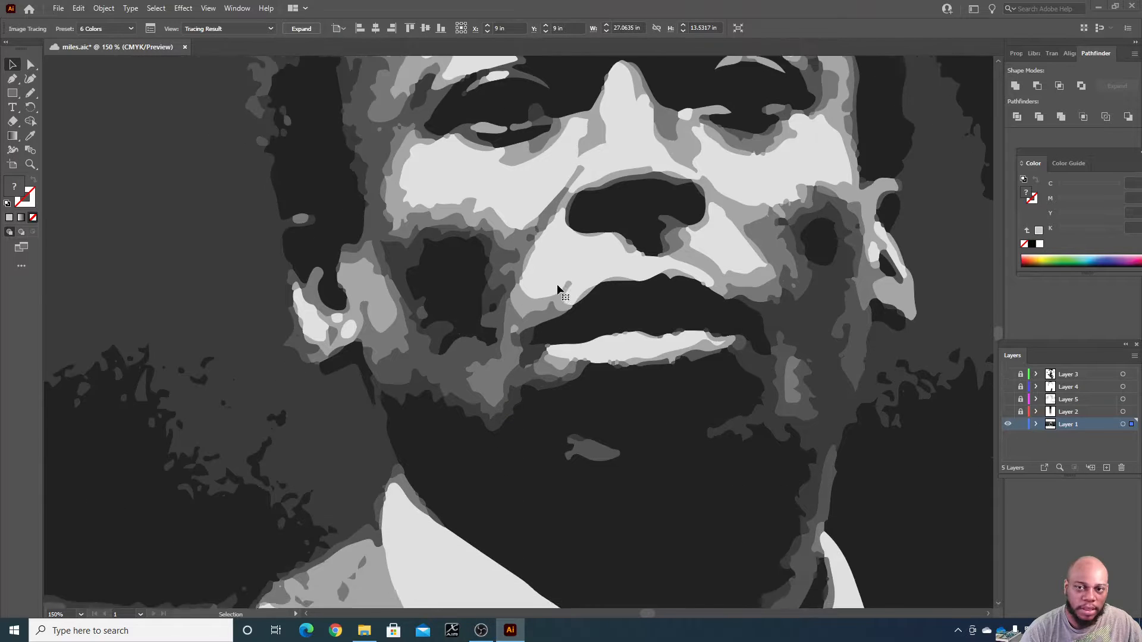
pyautogui.scroll(-3, 557, 291)
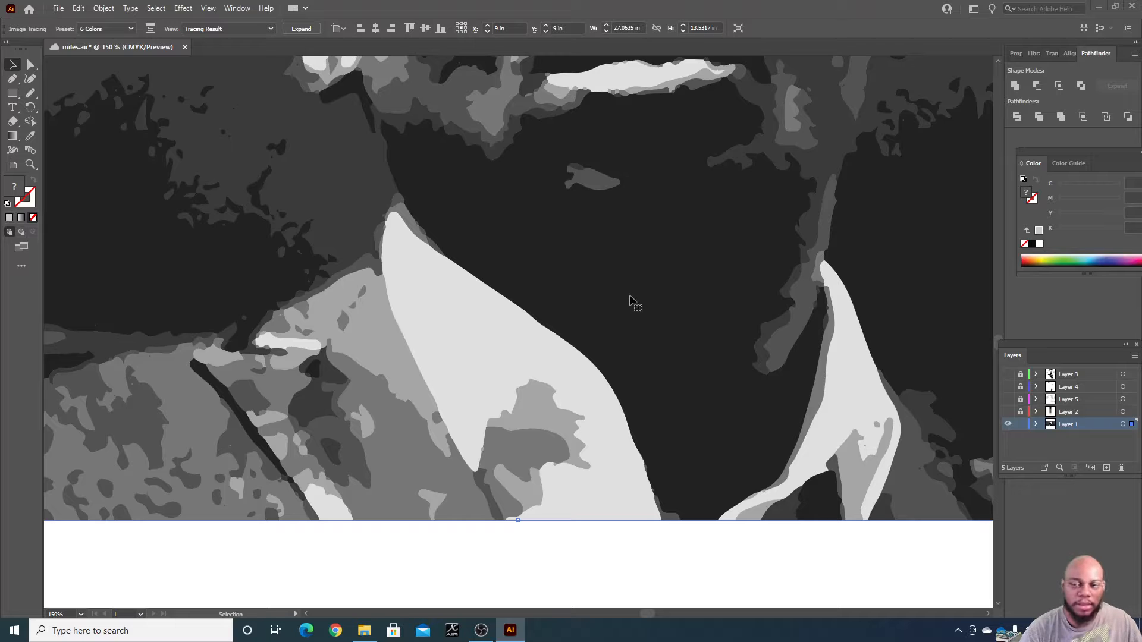
pyautogui.hotkey('ctrl', '0')
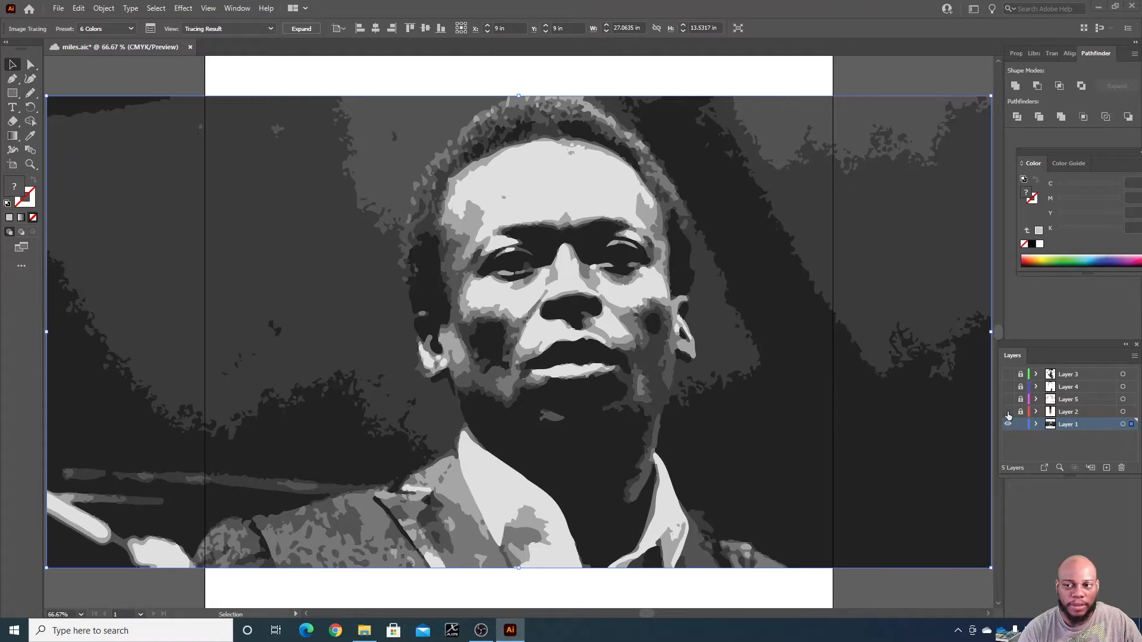
# Compare the black shapes on Layer 3 with the tracing result by showing and hiding that layer, leaving it hidden
pyautogui.click(1007, 374)
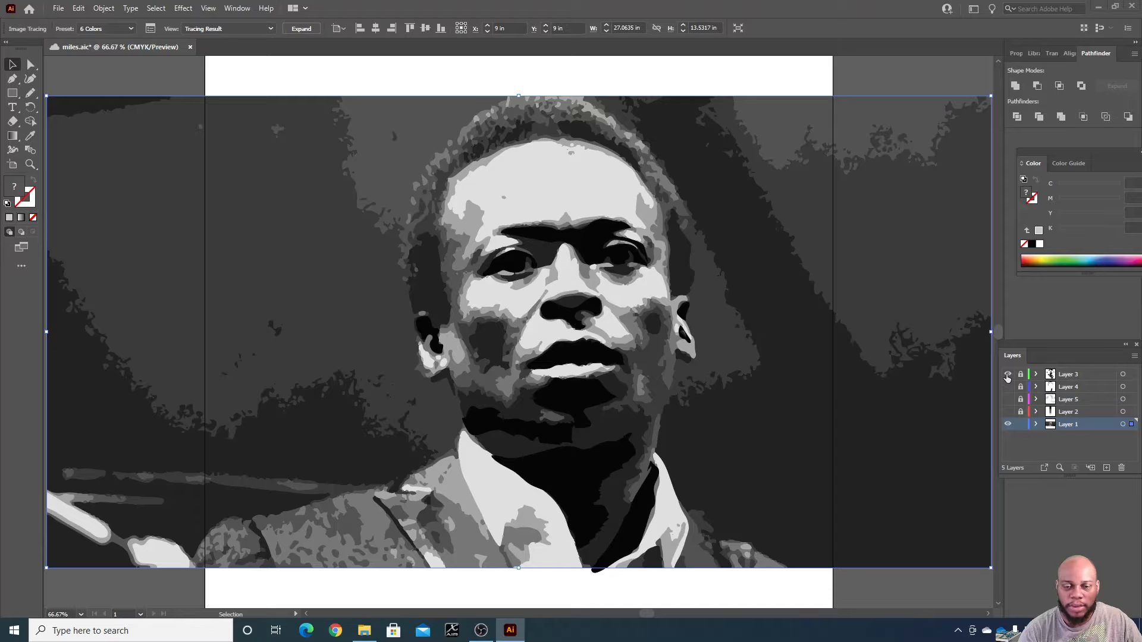
pyautogui.click(1008, 375)
pyautogui.click(1008, 374)
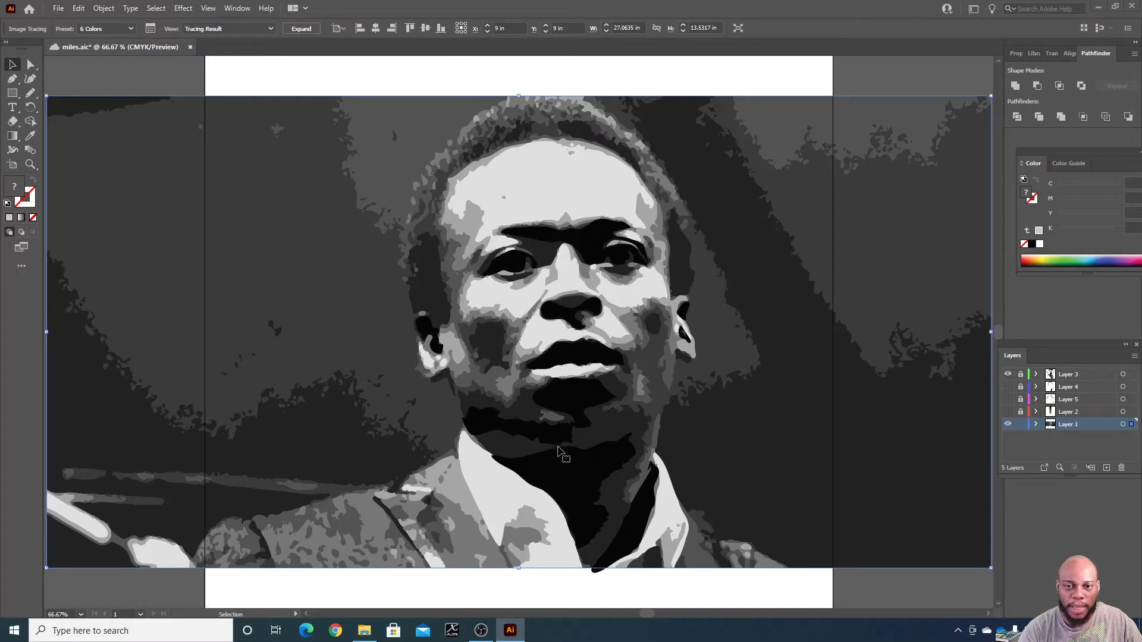
pyautogui.click(1008, 374)
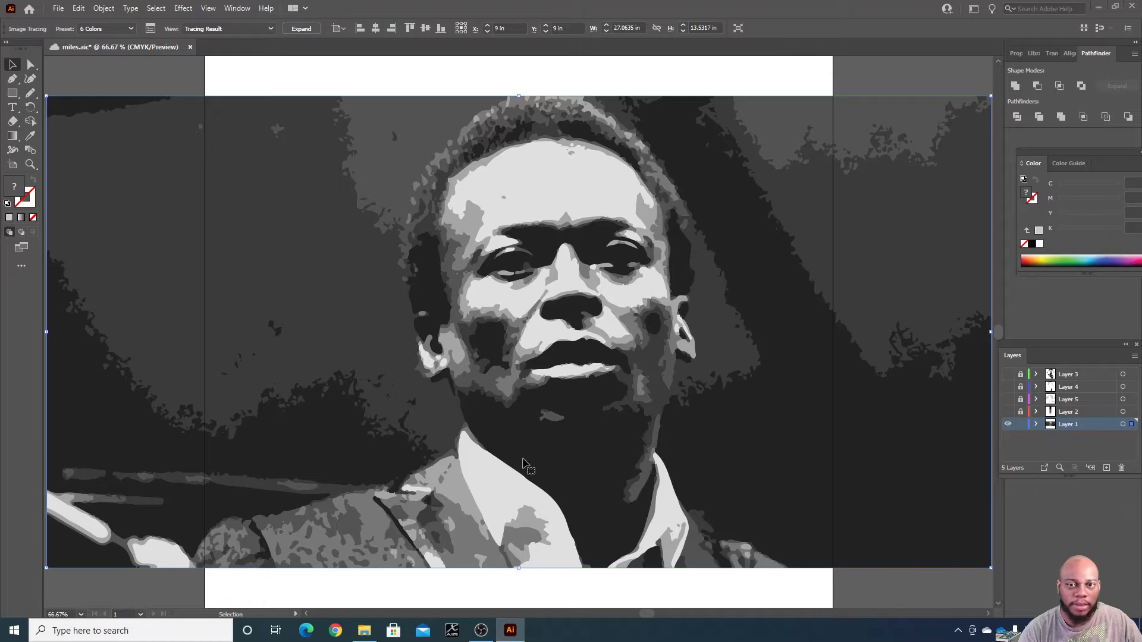
pyautogui.hotkey('ctrl', '=')
pyautogui.hotkey('ctrl', '=')
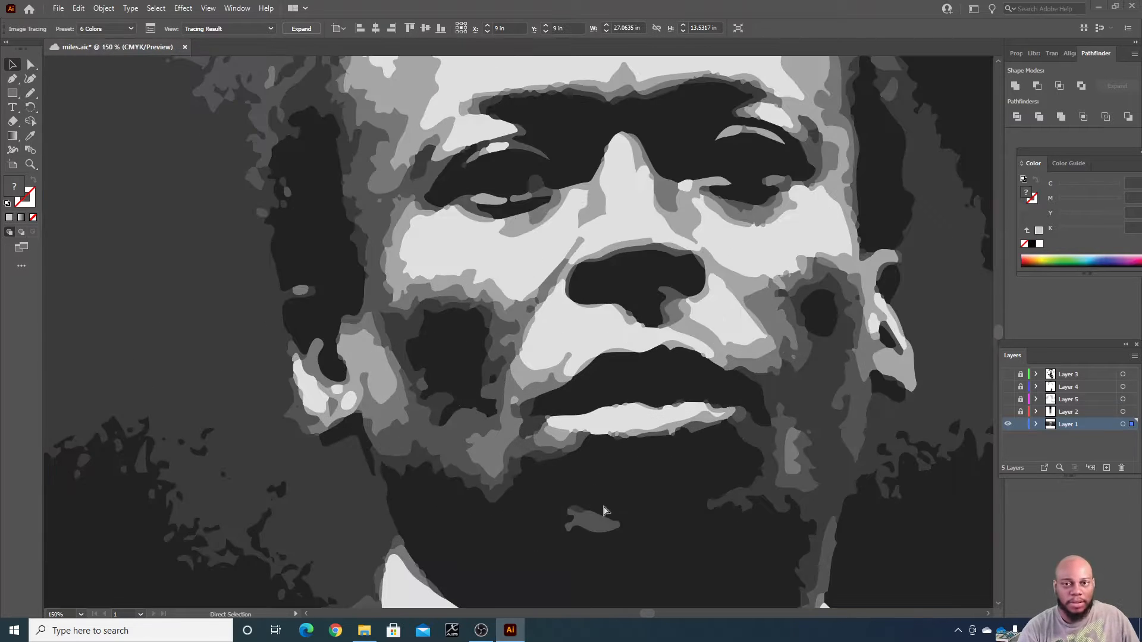
# Switch the image trace view to Tracing Result with Outlines, keeping the 6 Colors preset
pyautogui.scroll(-2, 538, 494)
pyautogui.scroll(-1, 547, 298)
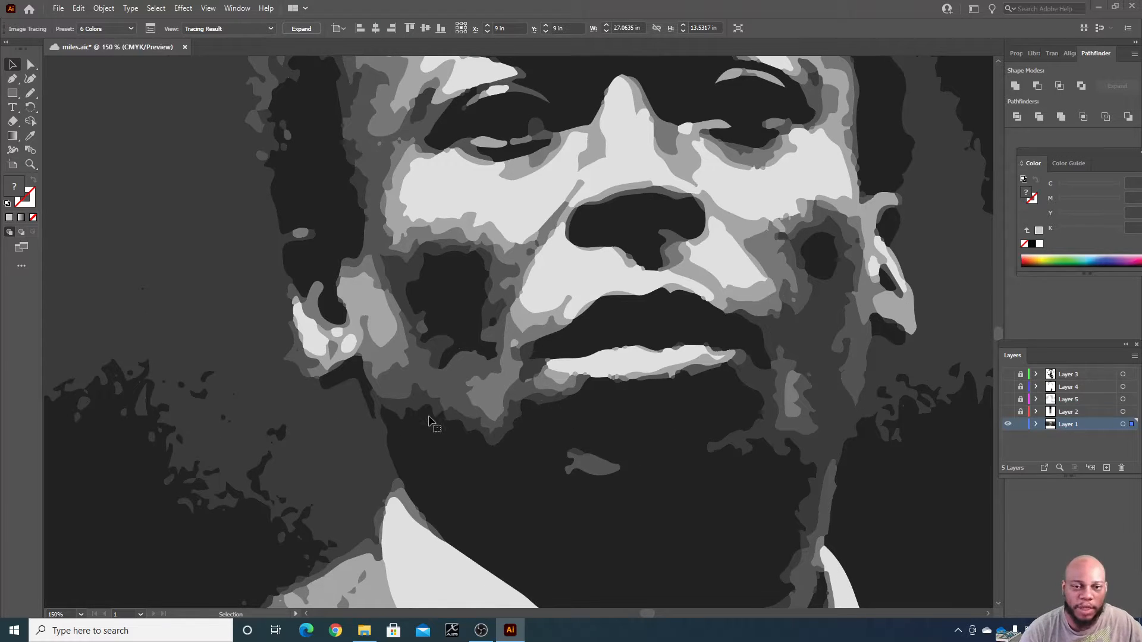
pyautogui.scroll(-2, 610, 412)
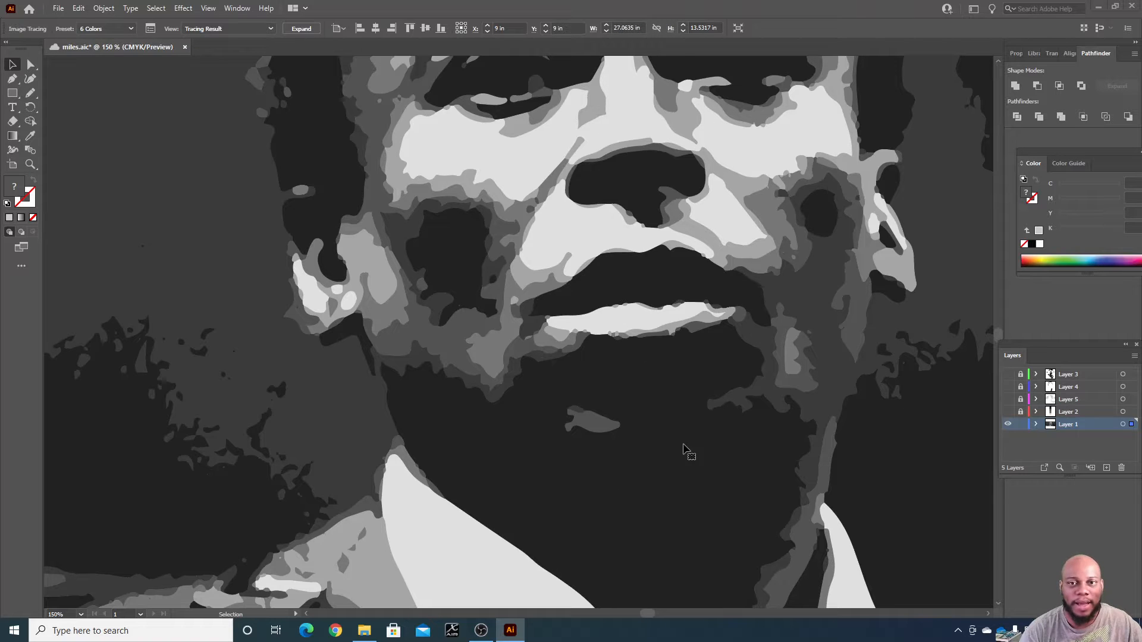
pyautogui.scroll(3, 642, 470)
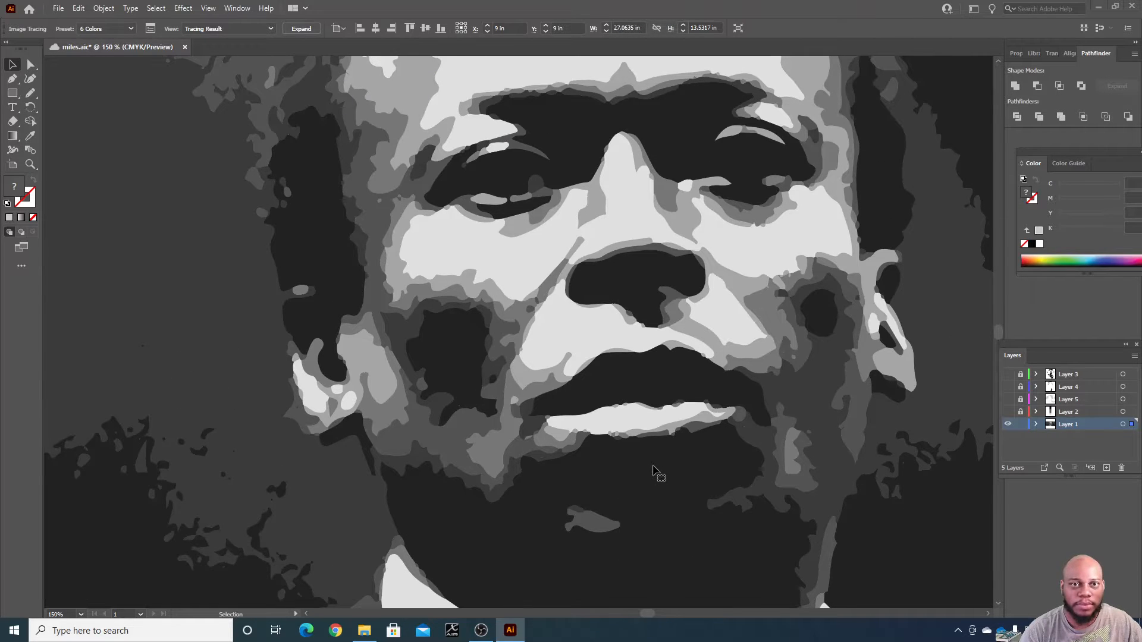
pyautogui.click(128, 30)
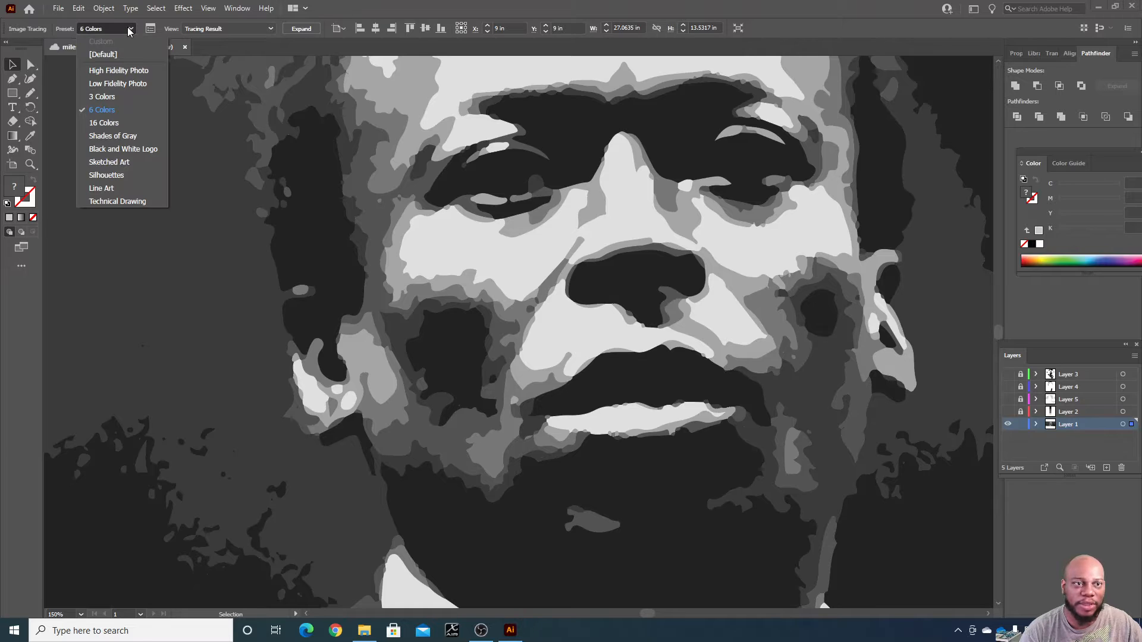
pyautogui.click(230, 28)
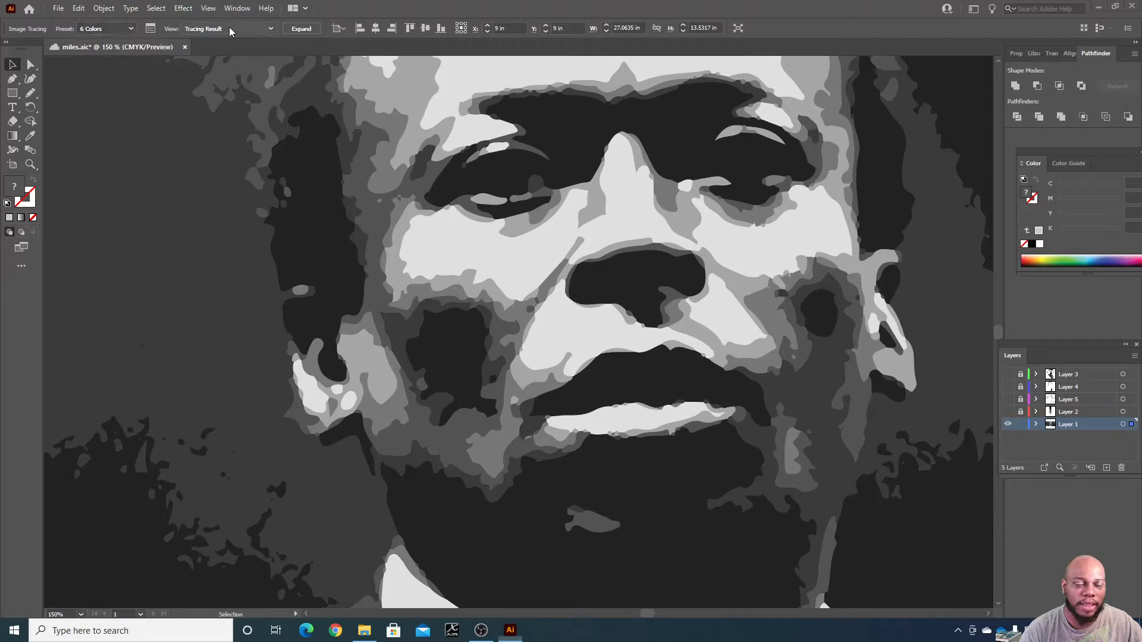
pyautogui.click(230, 30)
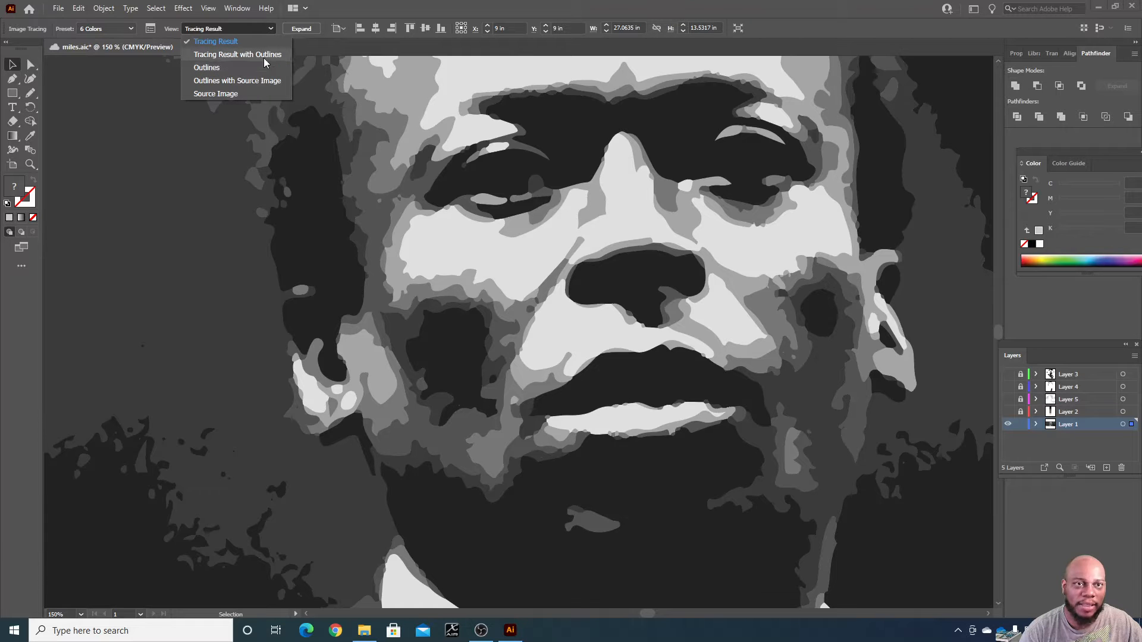
pyautogui.click(240, 54)
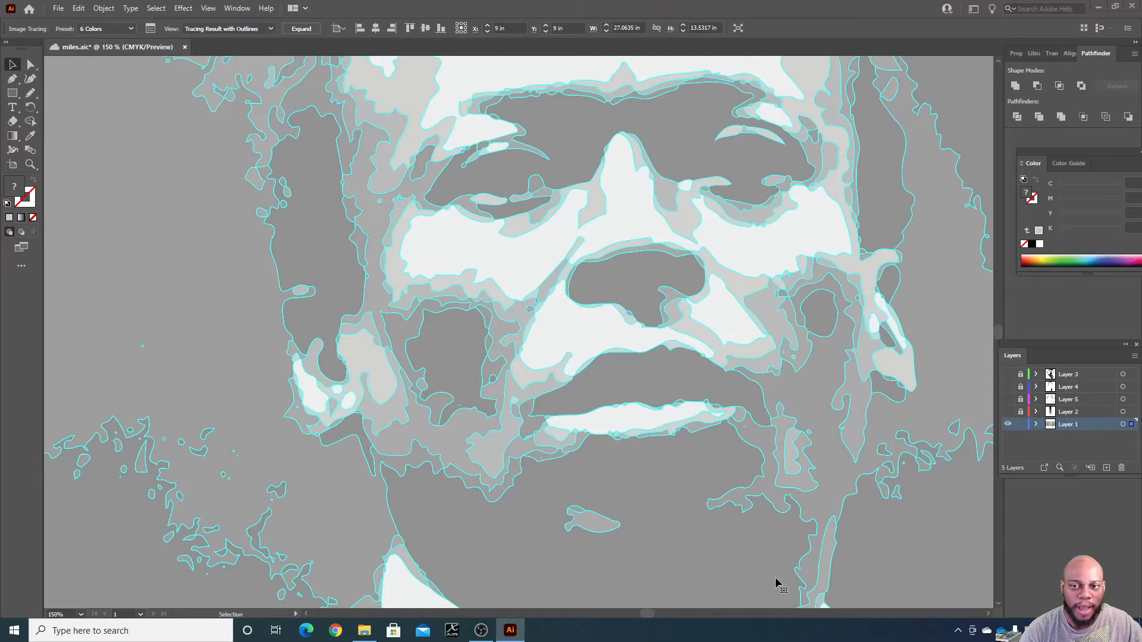
# Examine the outlined tone shapes across the whole portrait and close up around the cheeks, nose and mouth
pyautogui.hotkey('ctrl', '-')
pyautogui.hotkey('ctrl', '-')
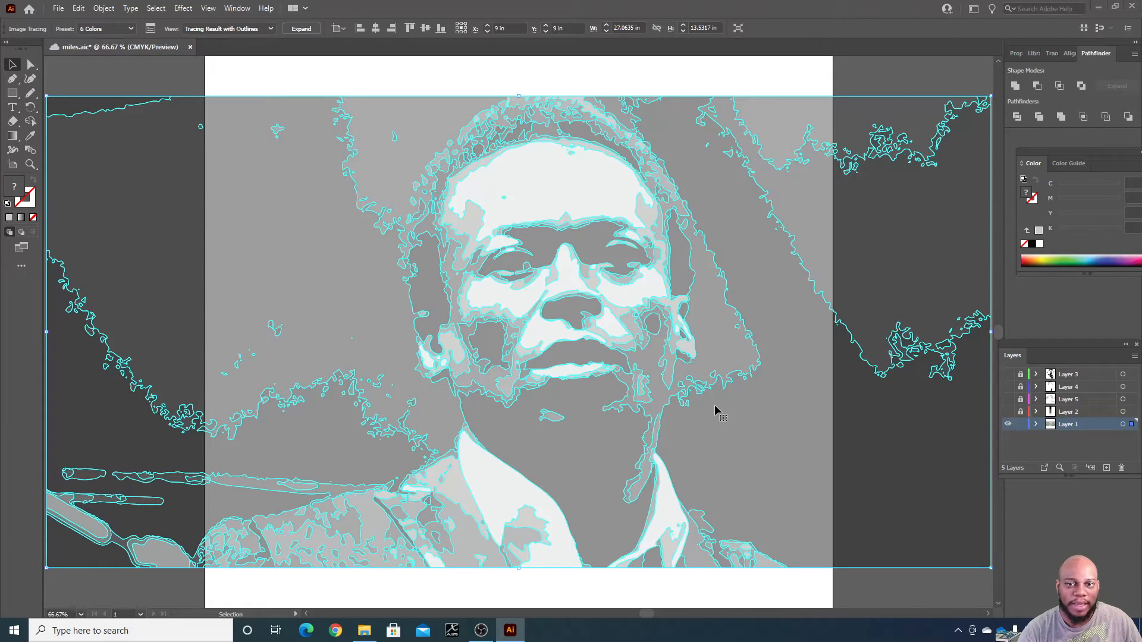
pyautogui.press('ctrl')
pyautogui.hotkey('ctrl', '+')
pyautogui.hotkey('ctrl', '+')
pyautogui.hotkey('ctrl', '+')
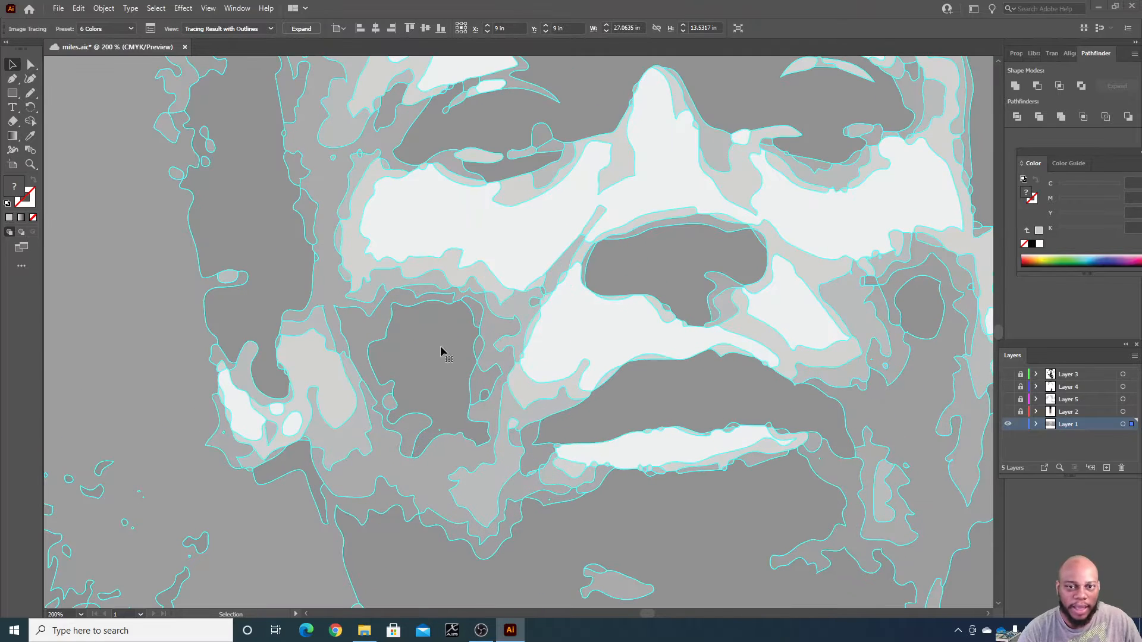
pyautogui.scroll(-2, 660, 377)
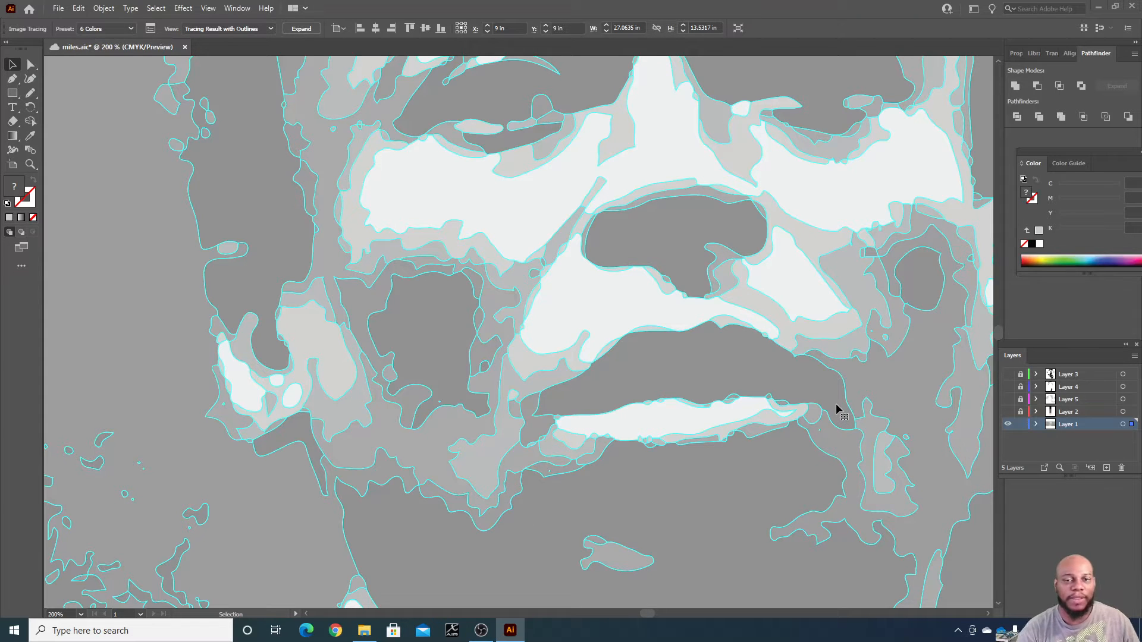
pyautogui.hotkey('ctrl', '-')
pyautogui.hotkey('ctrl', '-')
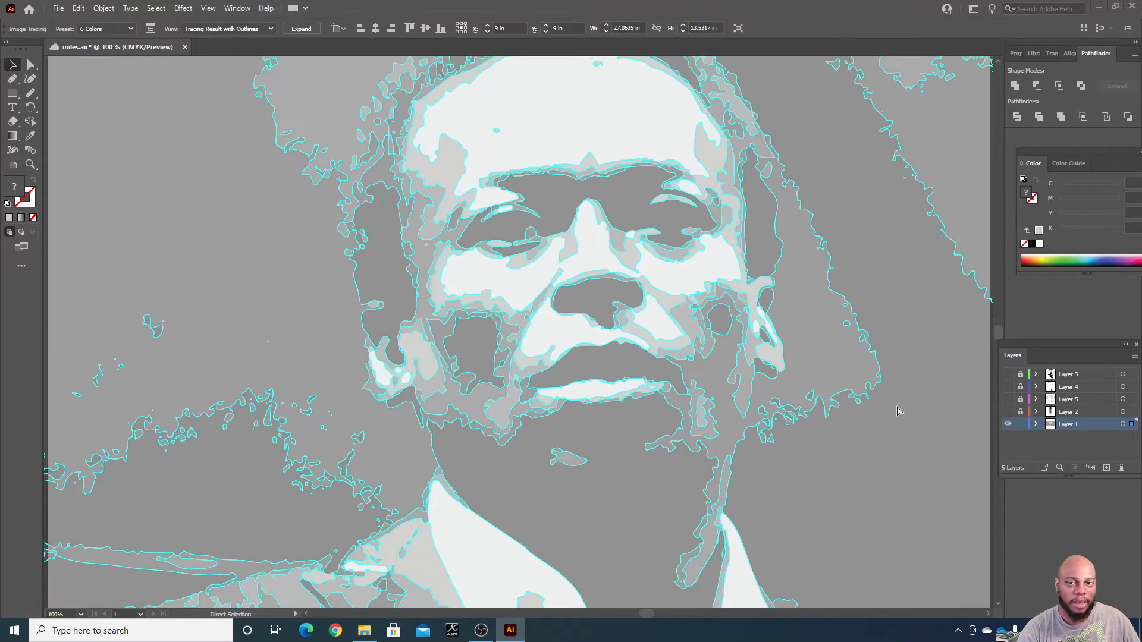
pyautogui.hotkey('ctrl', '-')
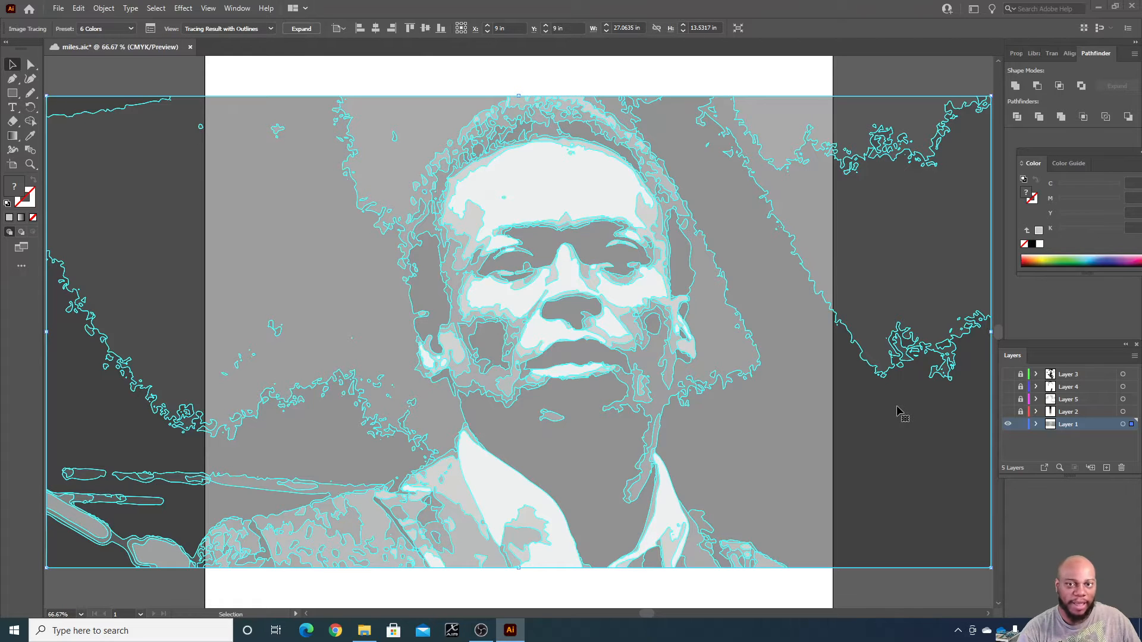
pyautogui.hotkey('ctrl', '+')
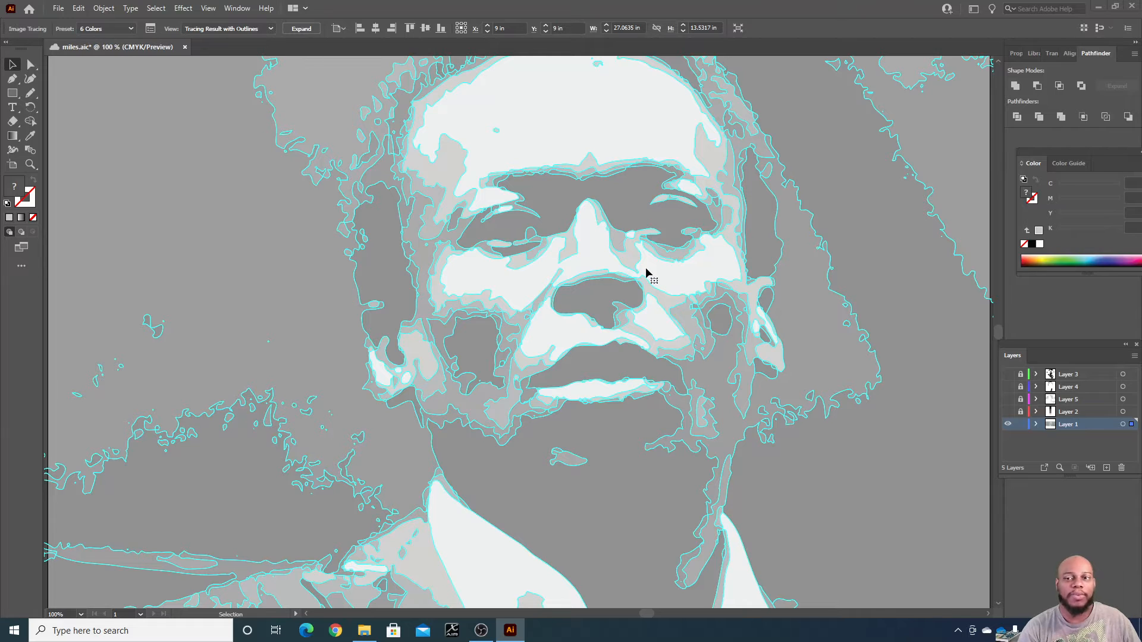
# Set the image trace view back to Tracing Result and save the document
pyautogui.click(232, 30)
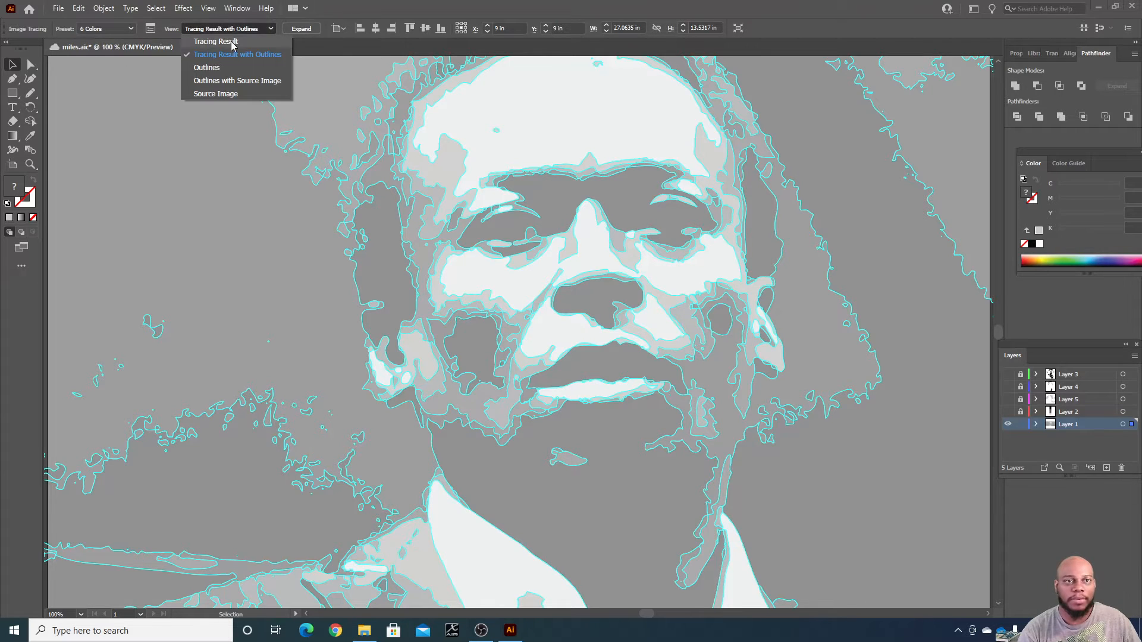
pyautogui.click(216, 42)
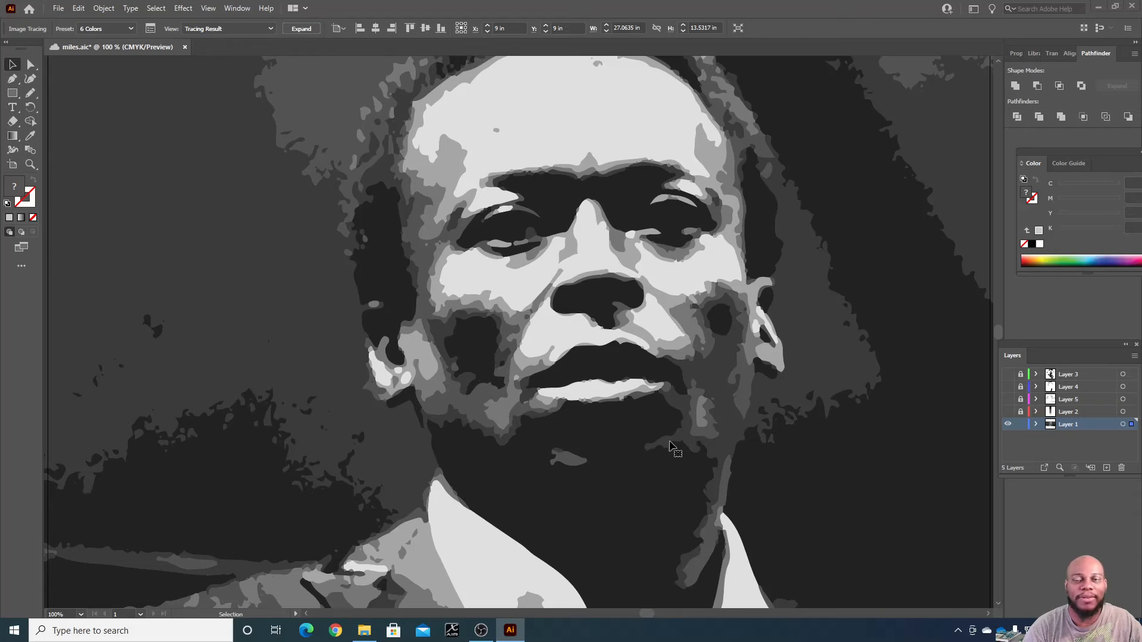
pyautogui.hotkey('ctrl', 's')
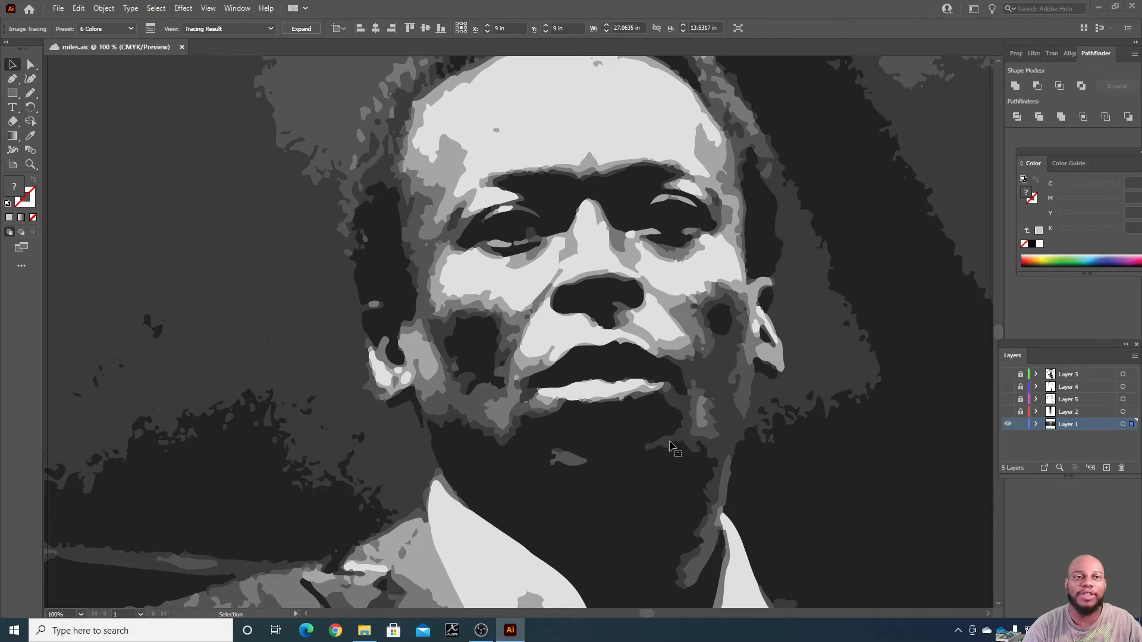